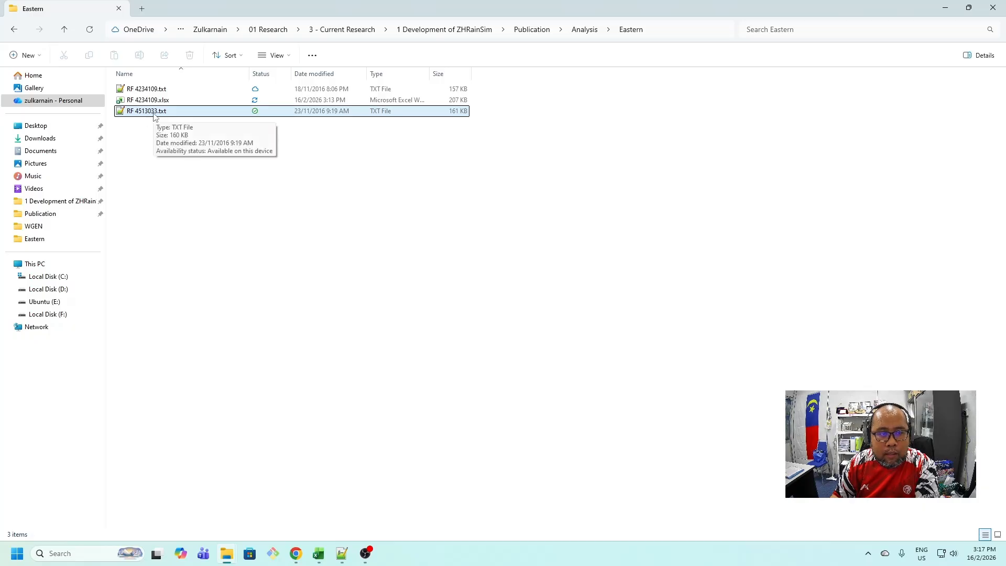
Open the rainfall text file RF 4513033.txt and maximize its window.
double_click(155, 112)
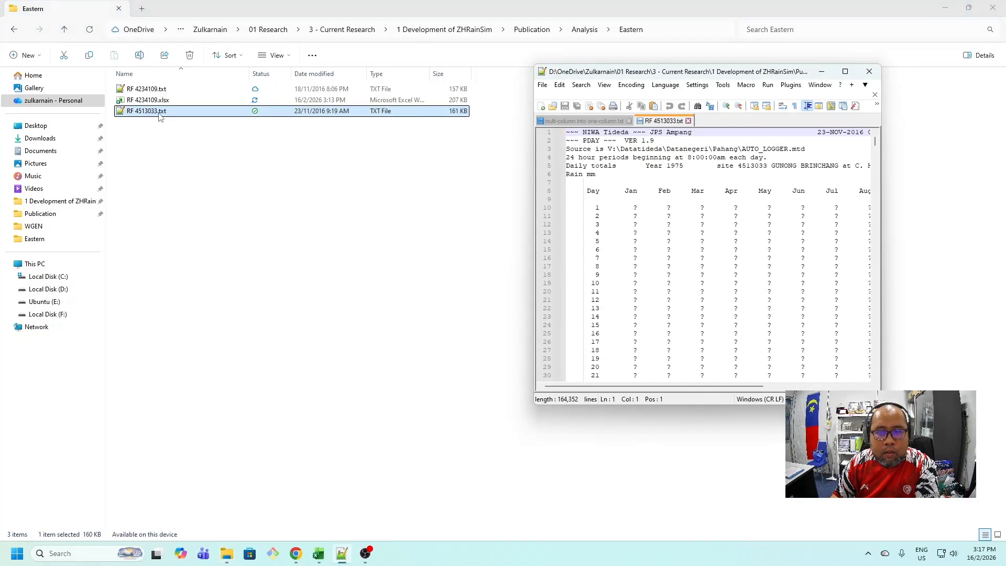
left_click(845, 71)
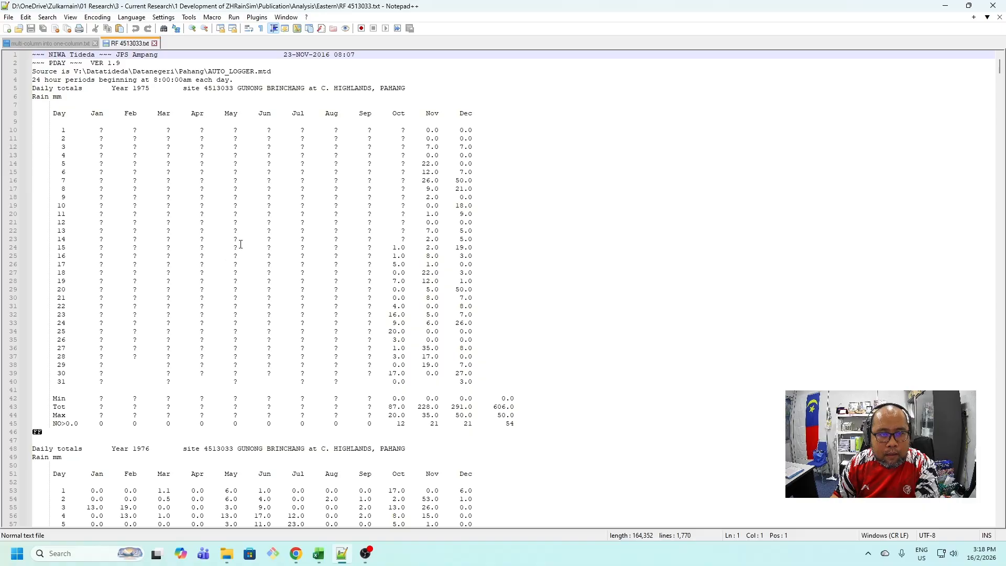
Examine how the yearly daily-rainfall tables are laid out, from the first year's block to the end of the file.
scroll(288, 269, "down", 2)
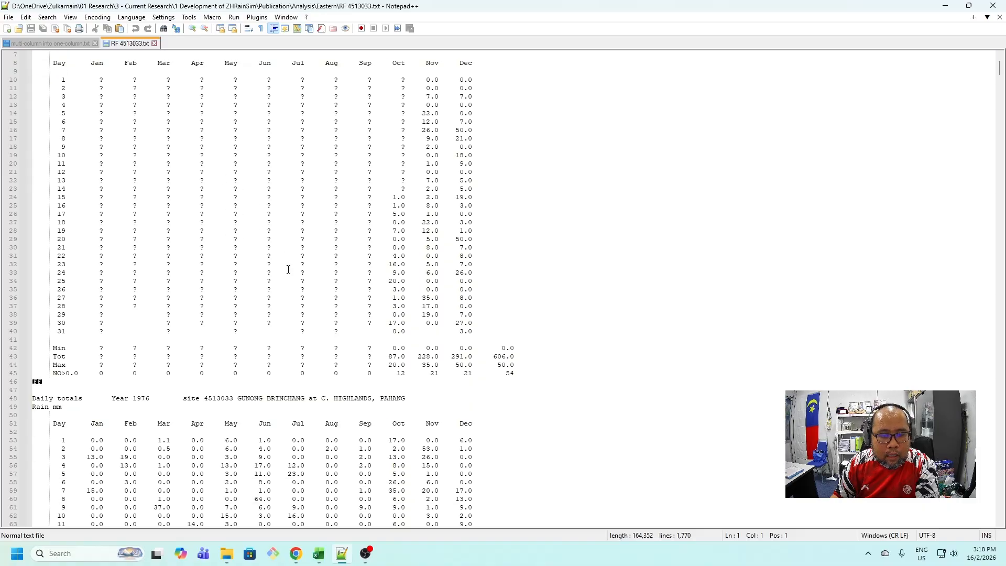
scroll(288, 269, "down", 1)
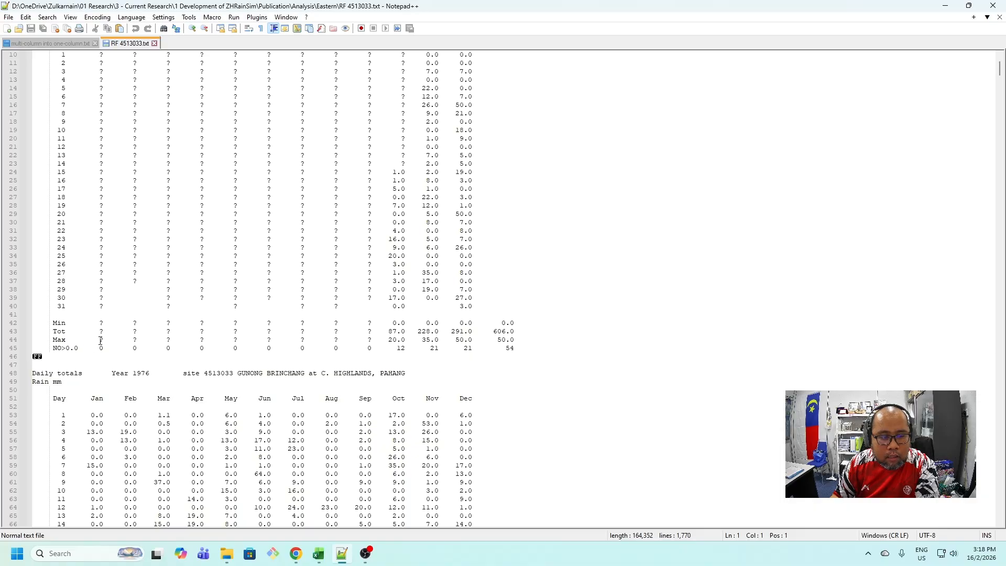
scroll(125, 326, "down", 2)
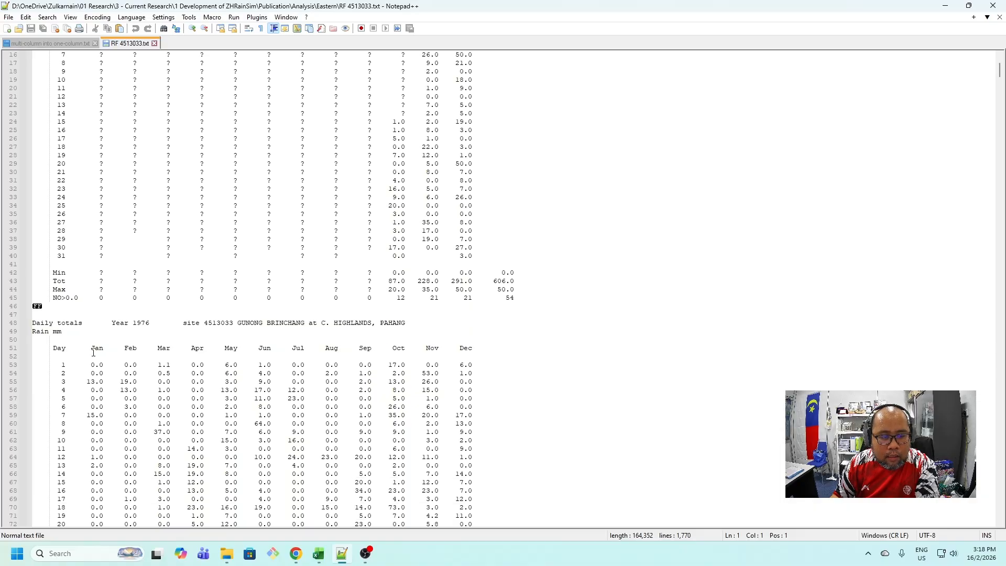
scroll(82, 351, "down", 1)
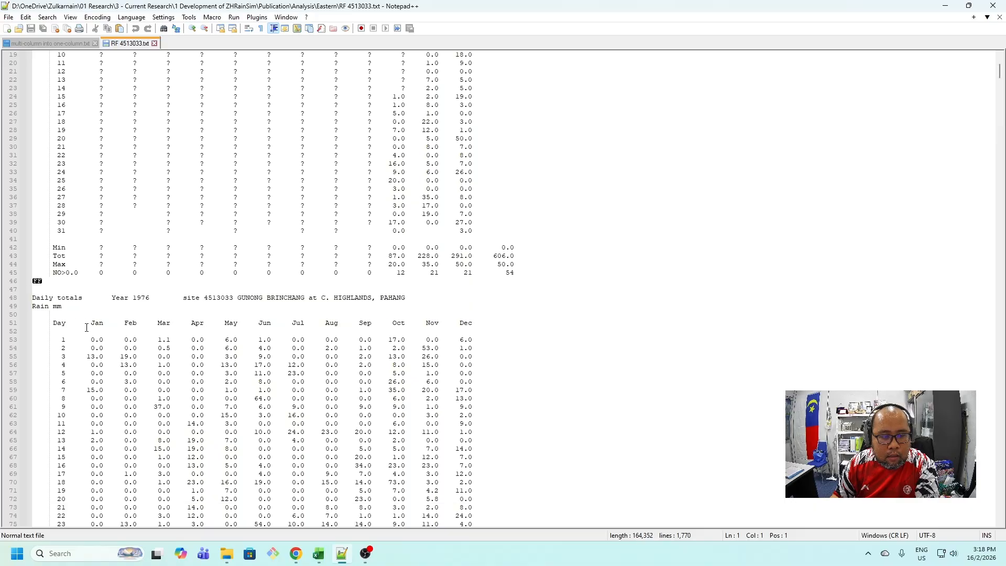
scroll(89, 330, "down", 6)
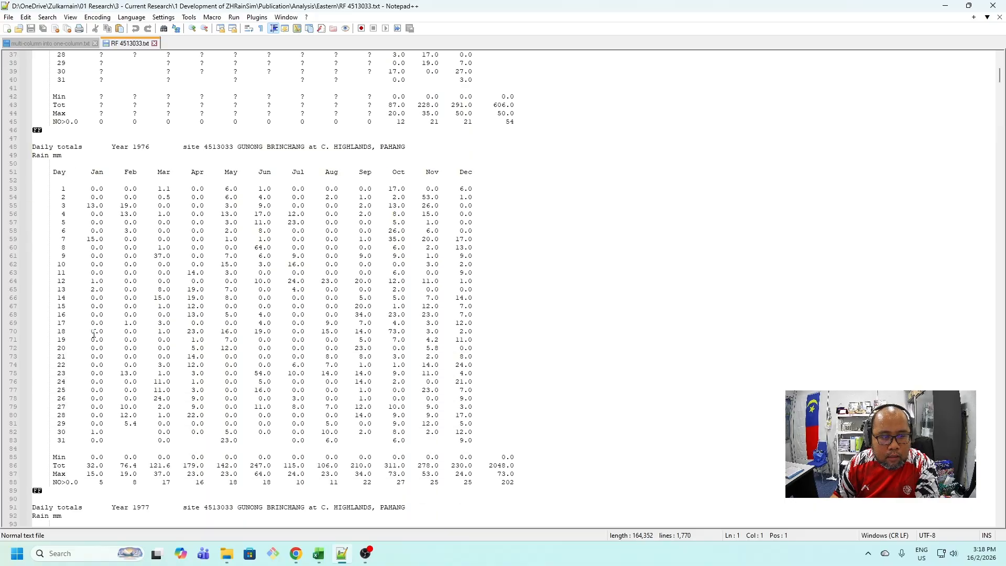
scroll(94, 334, "up", 12)
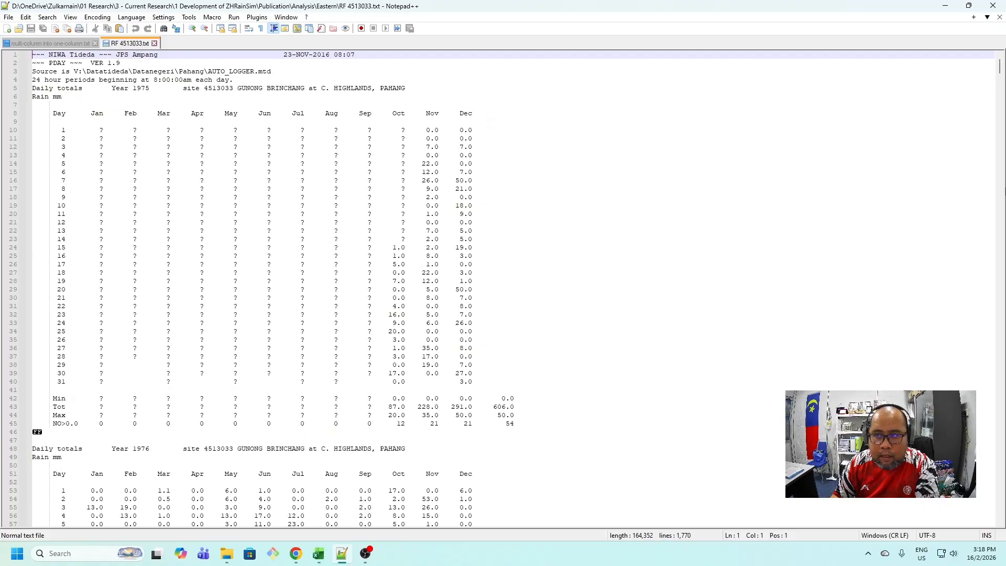
left_click_drag(1004, 70, 941, 502)
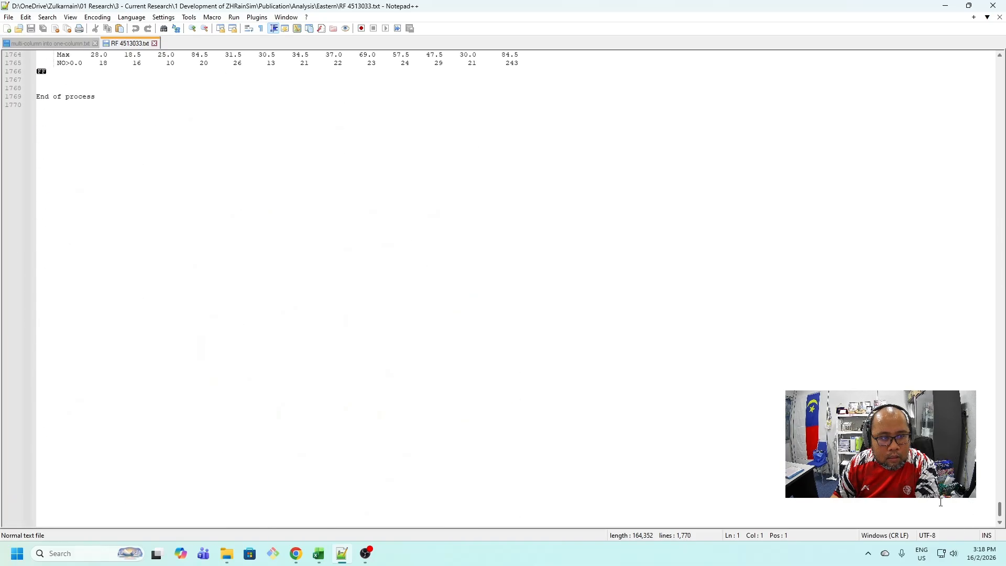
scroll(481, 263, "up", 16)
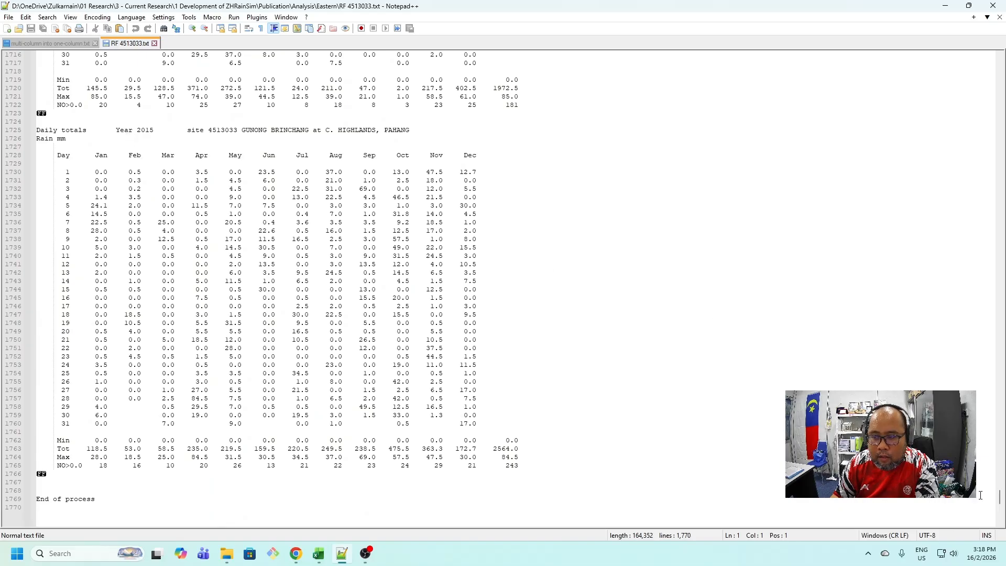
left_click_drag(999, 496, 999, 59)
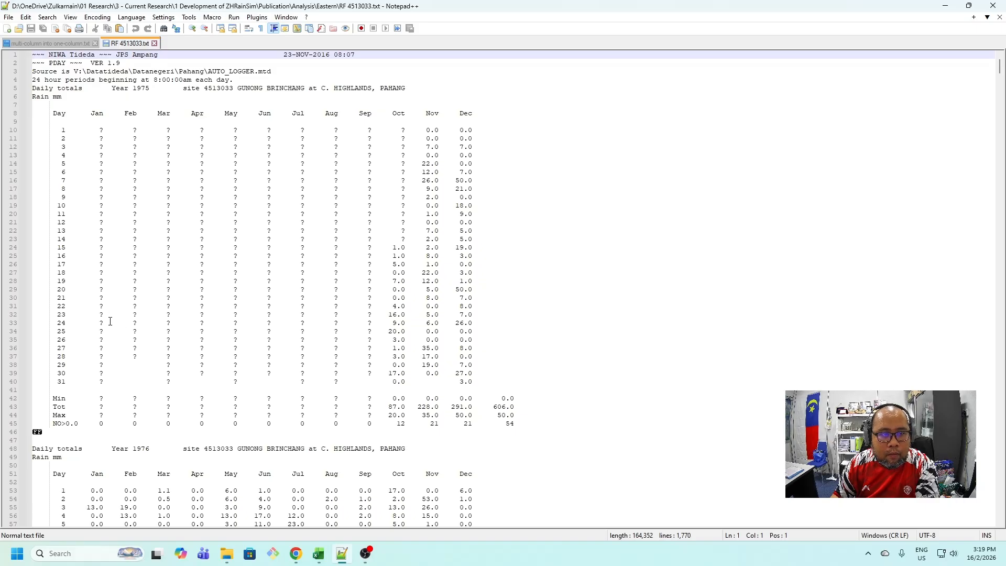
Copy the file's entire text and paste it into cell A1 of Sheet1 in the Excel workbook RF 4234109.xlsx.
left_click(137, 79)
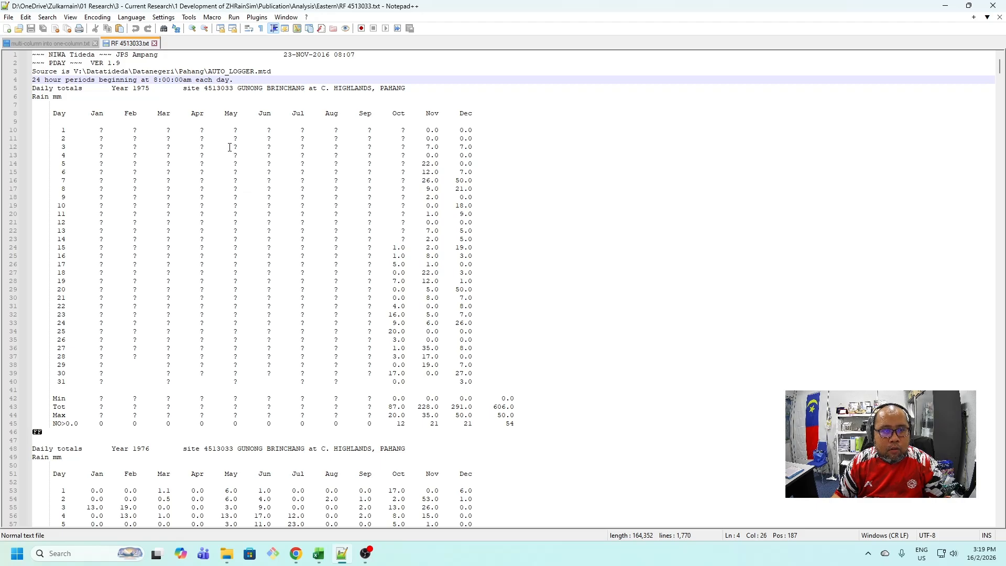
key("ctrl+a")
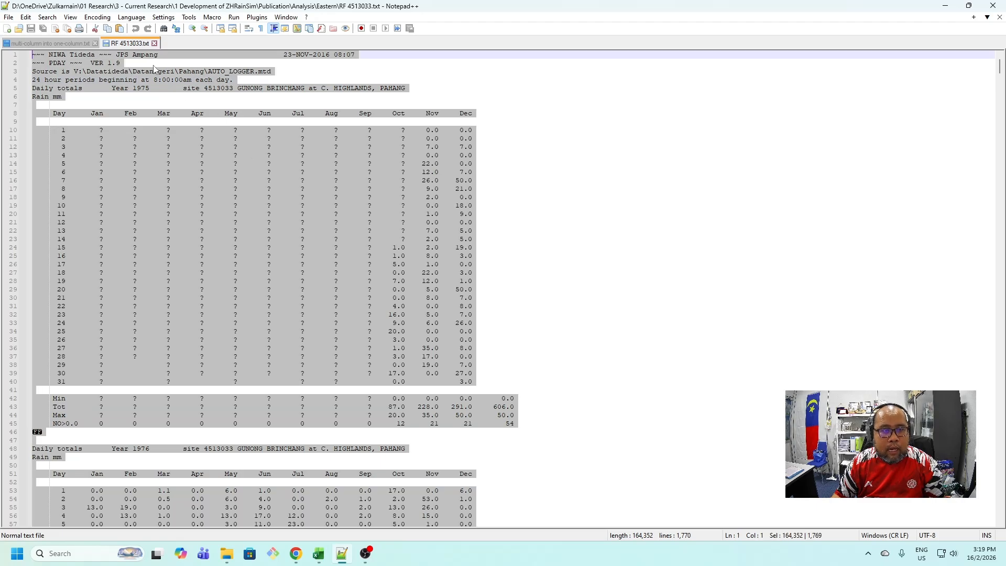
right_click(174, 151)
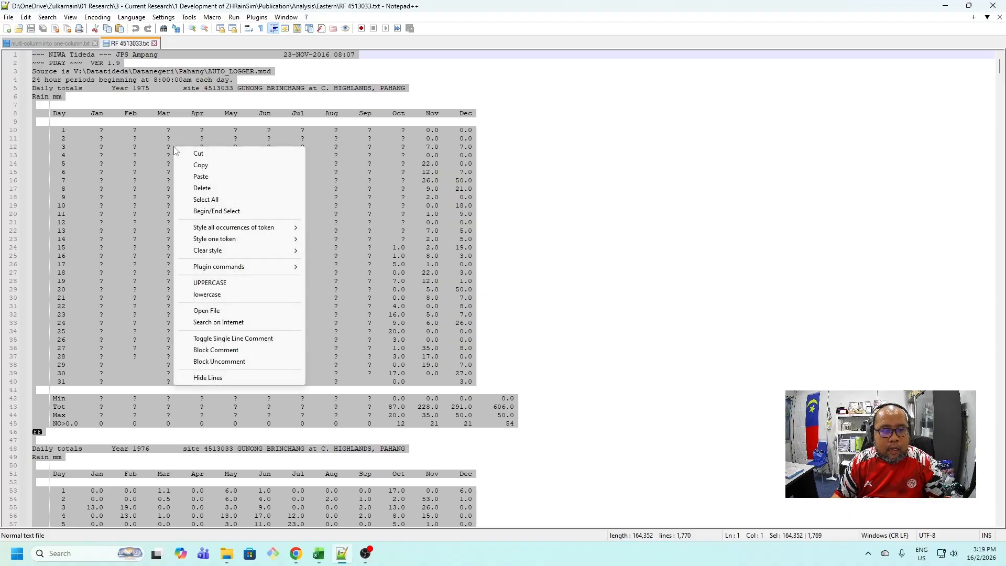
left_click(199, 165)
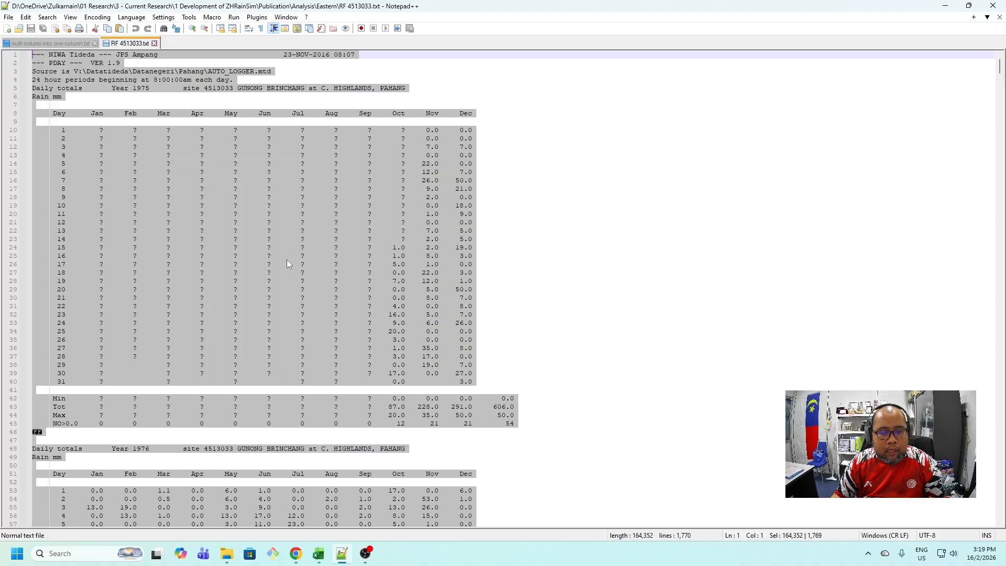
left_click(320, 496)
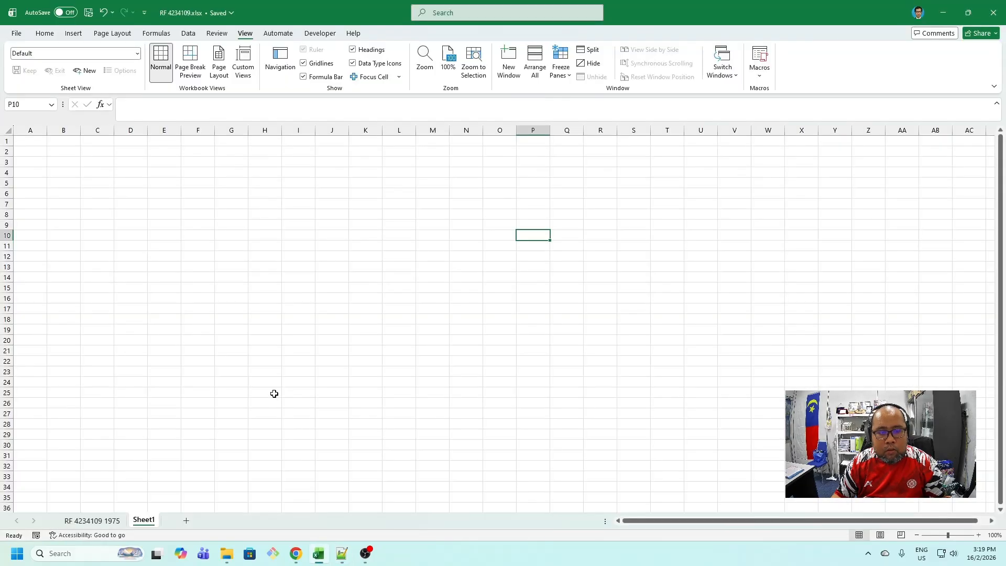
left_click(38, 142)
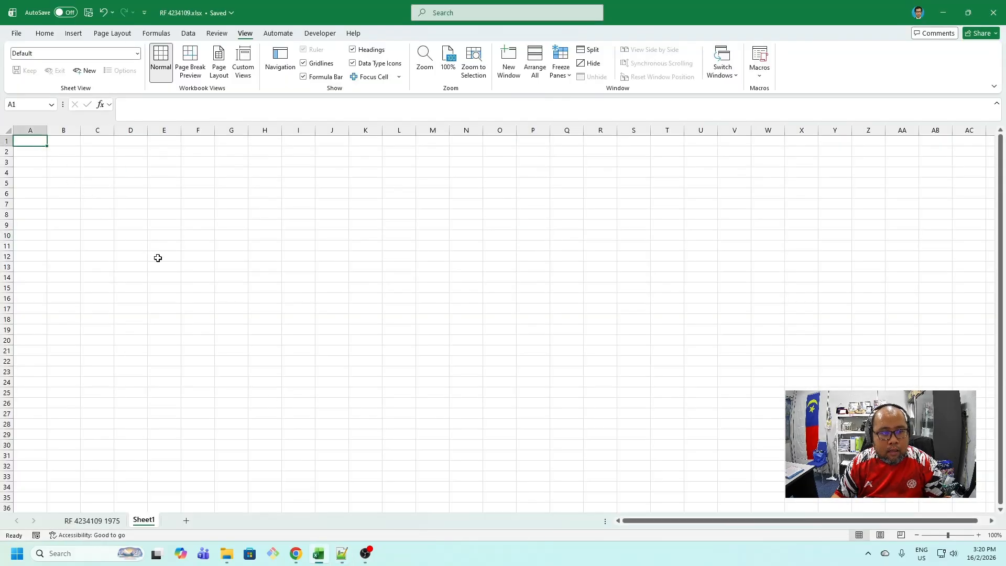
key("ctrl+v")
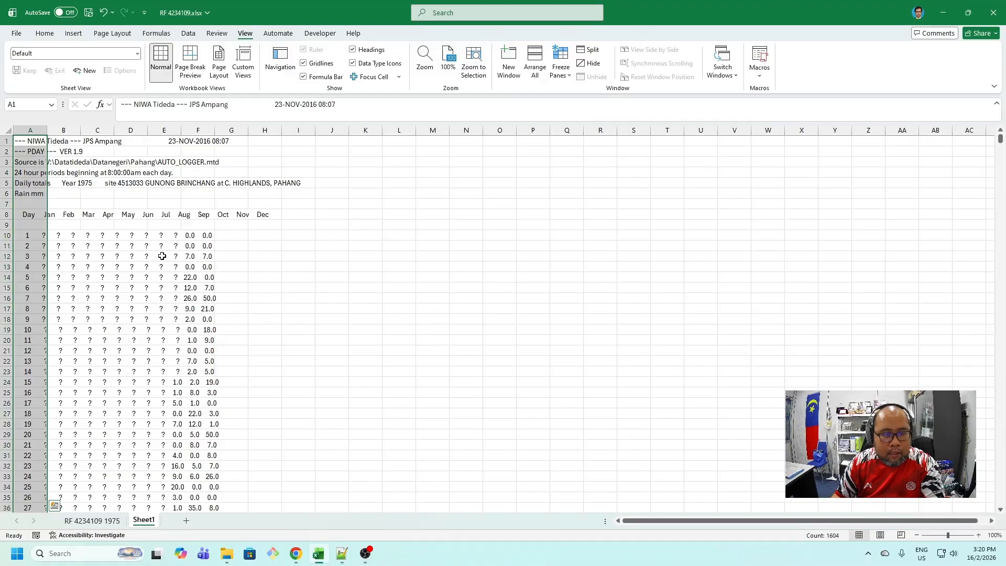
left_click(242, 216)
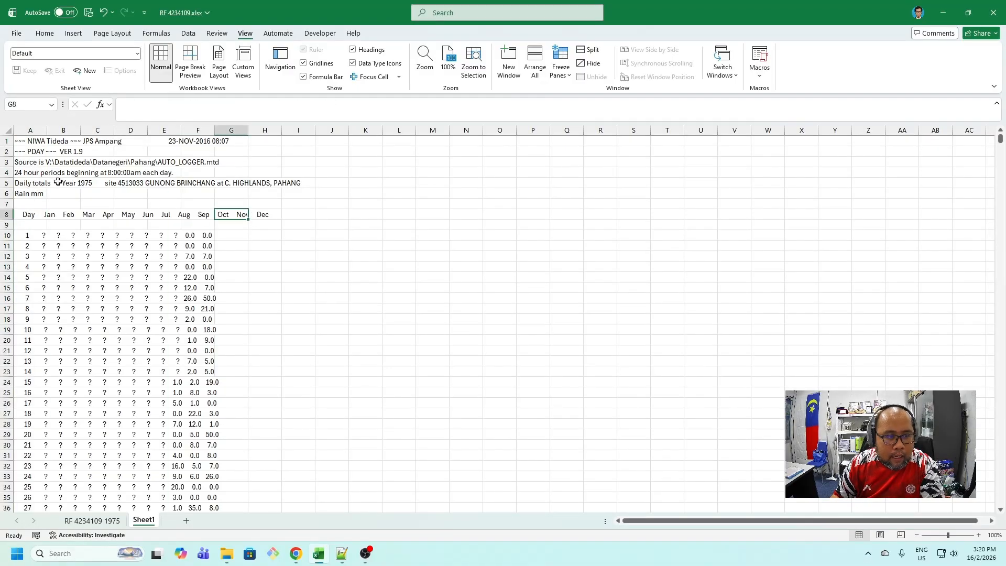
left_click(117, 183)
left_click(27, 182)
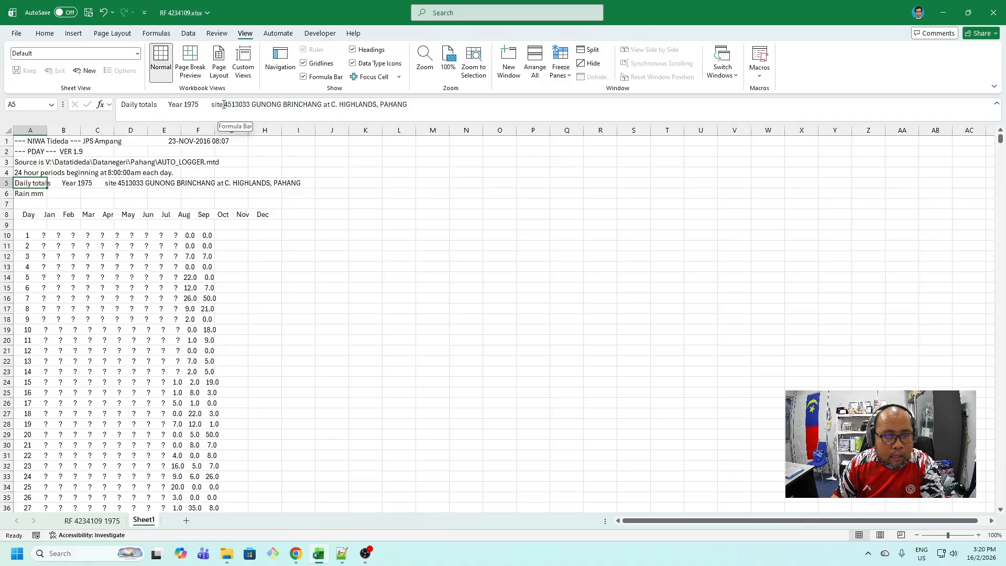
left_click_drag(224, 104, 251, 104)
key("ctrl+c")
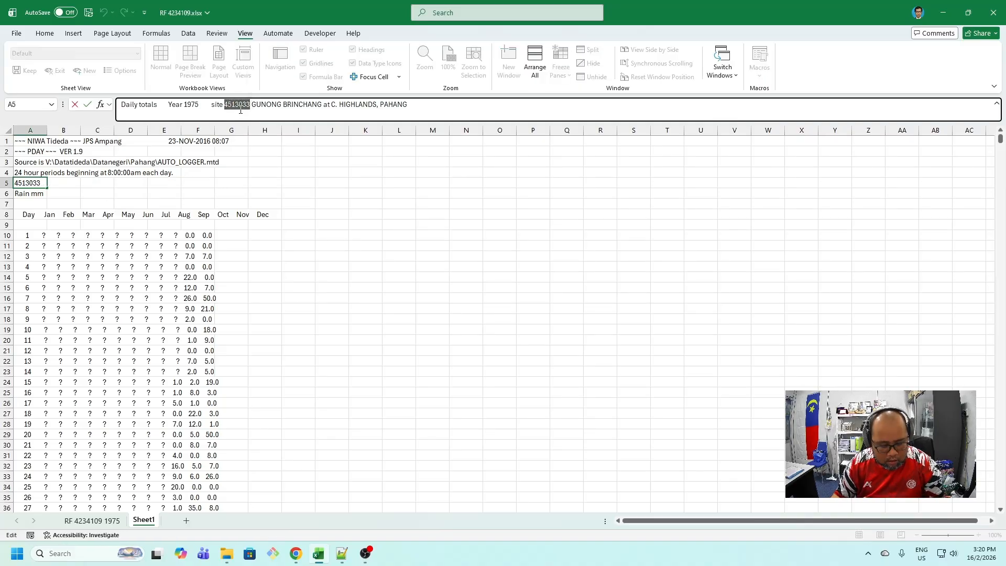
double_click(144, 520)
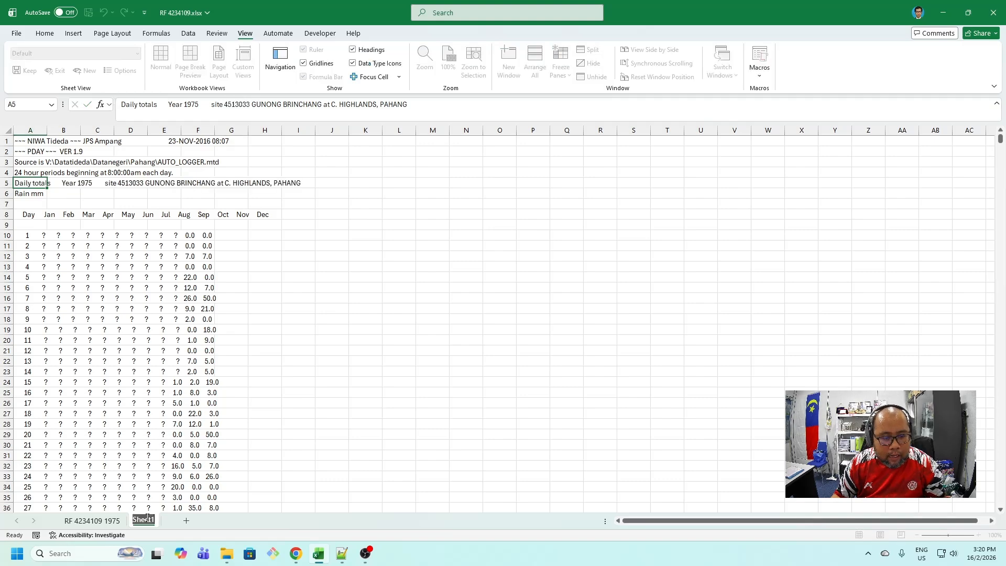
key("ctrl+v")
key("Return")
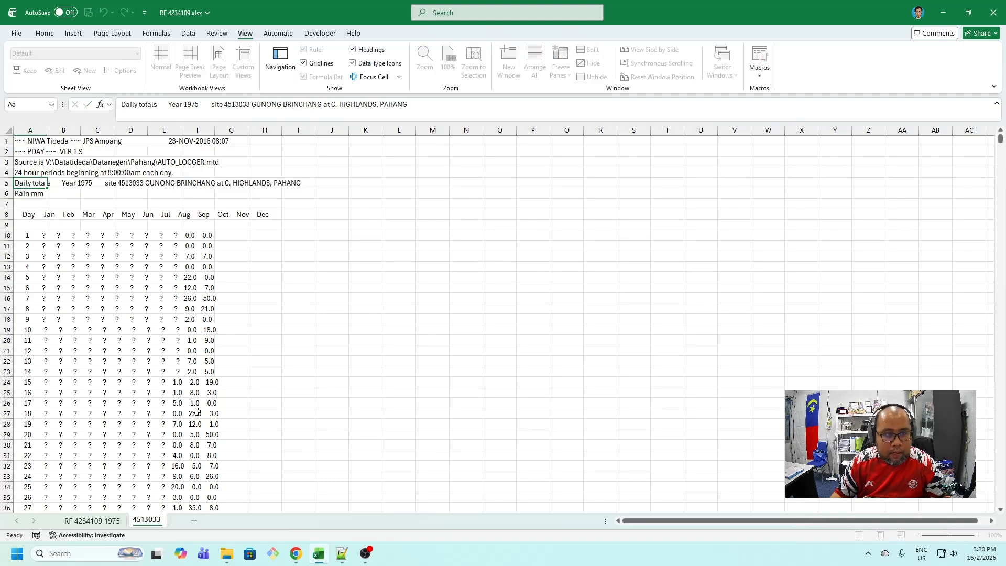
type("19")
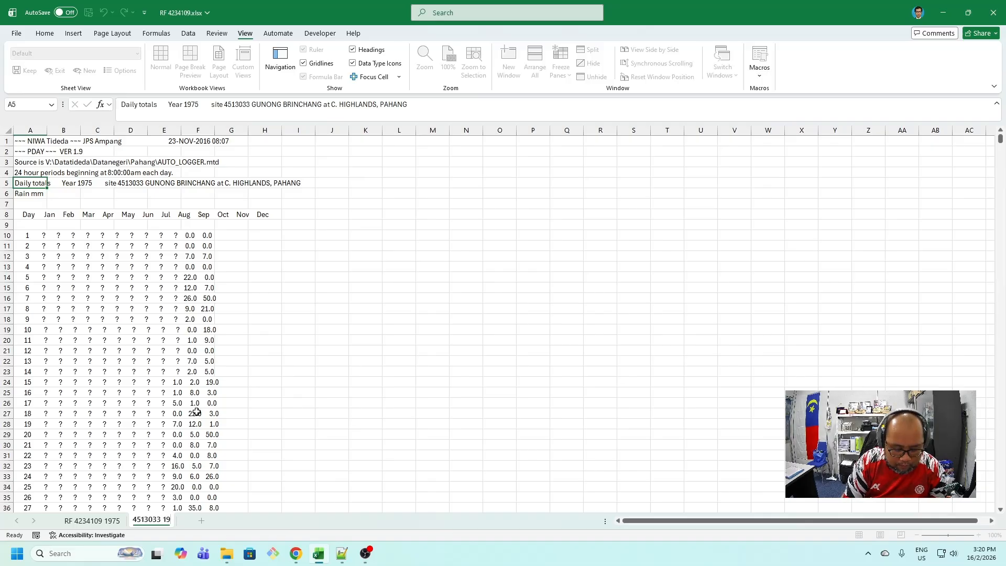
type("75")
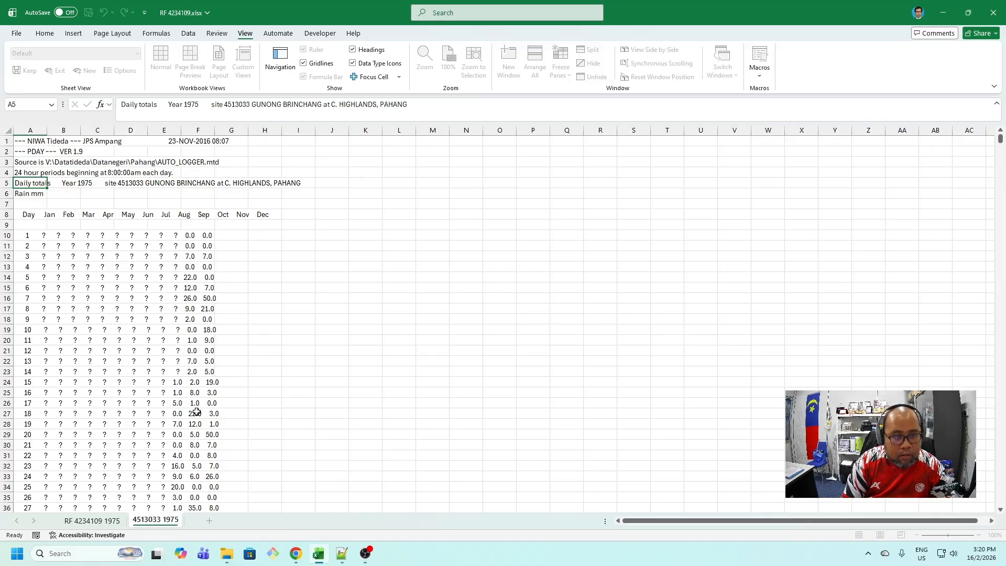
left_click(158, 389)
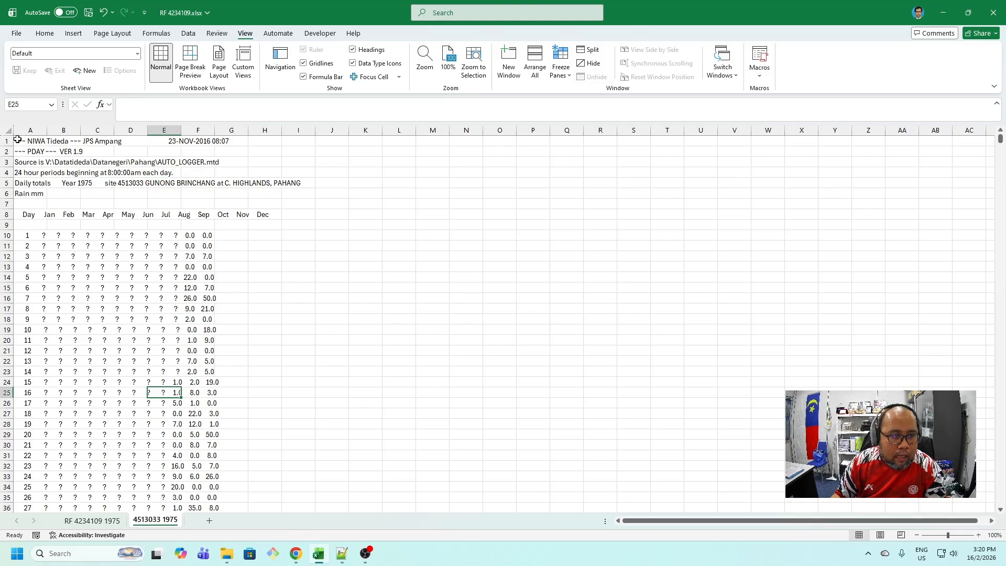
Clear the header lines in A1:A8 and the 1975 summary with the 1976 header lines in A42:A51.
left_click_drag(17, 139, 30, 190)
left_click_drag(30, 215, 31, 216)
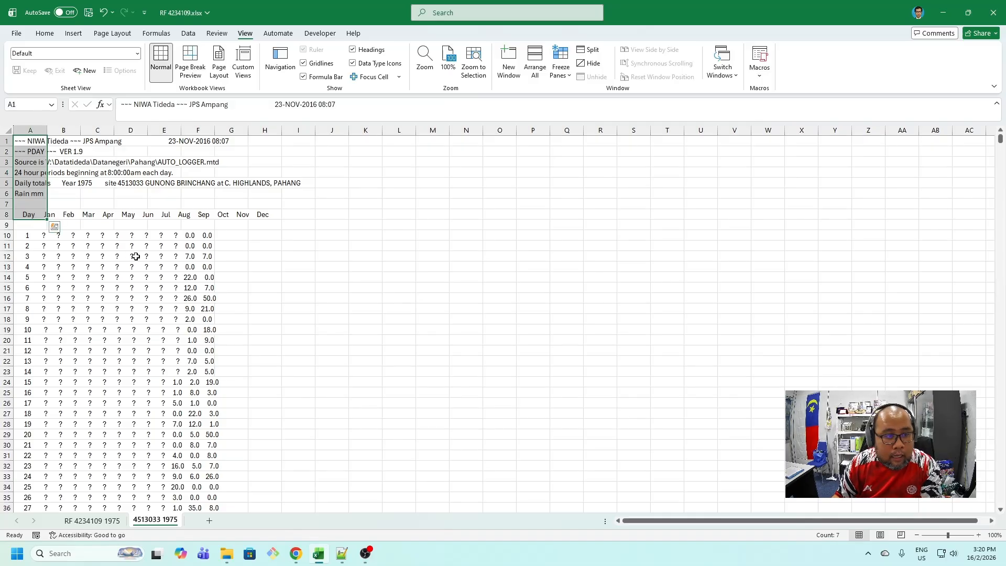
key("Delete")
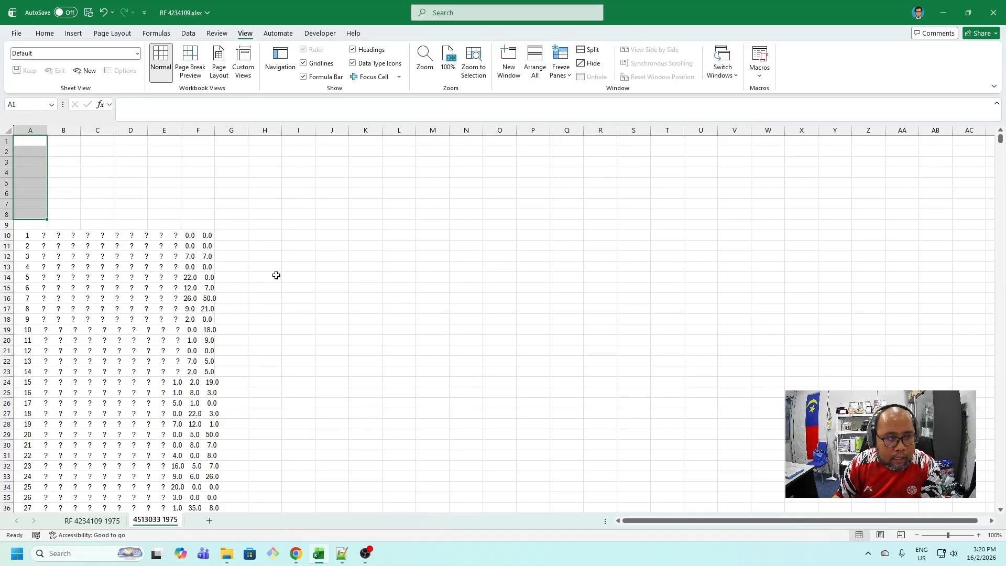
scroll(276, 274, "down", 10)
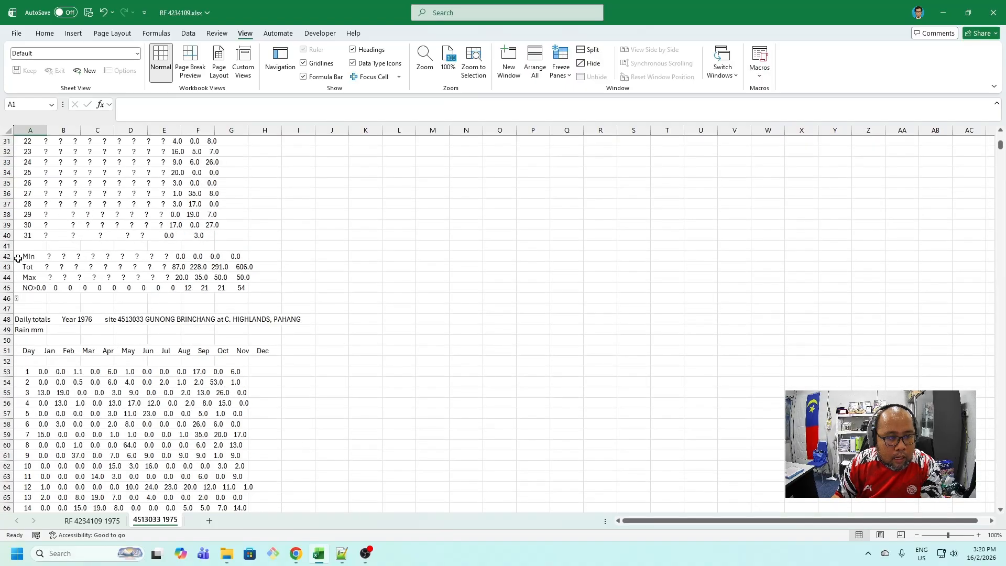
left_click(19, 257)
left_click_drag(19, 261, 29, 352)
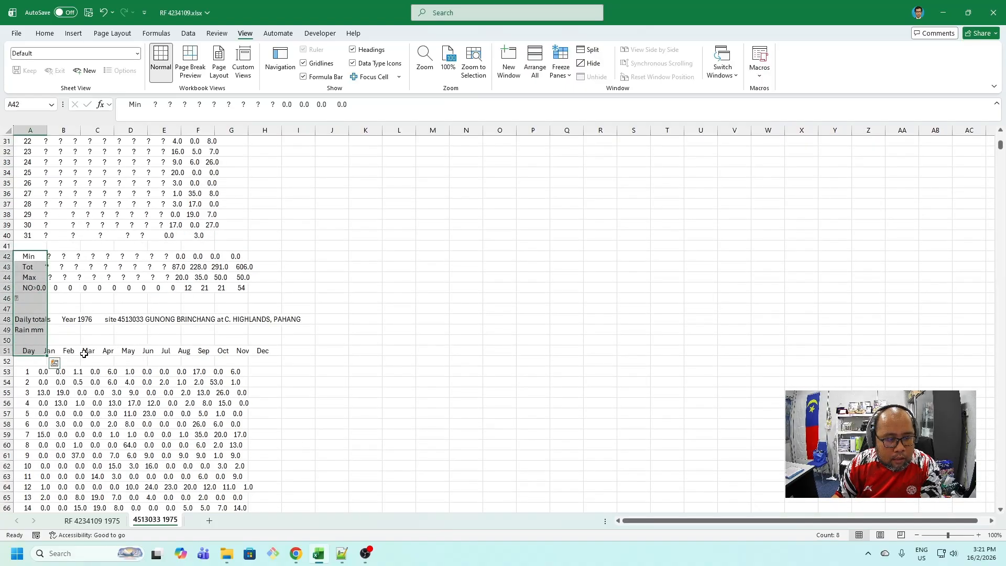
key("Delete")
Clear the summary and header lines between the next yearly data blocks in A85:A94 and A128:A137.
scroll(234, 310, "down", 13)
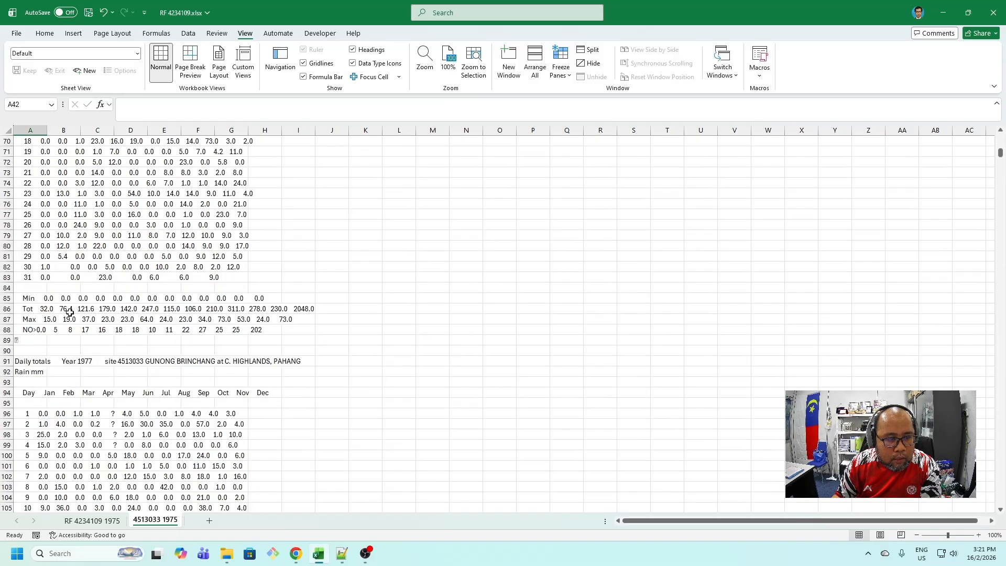
left_click_drag(29, 298, 32, 392)
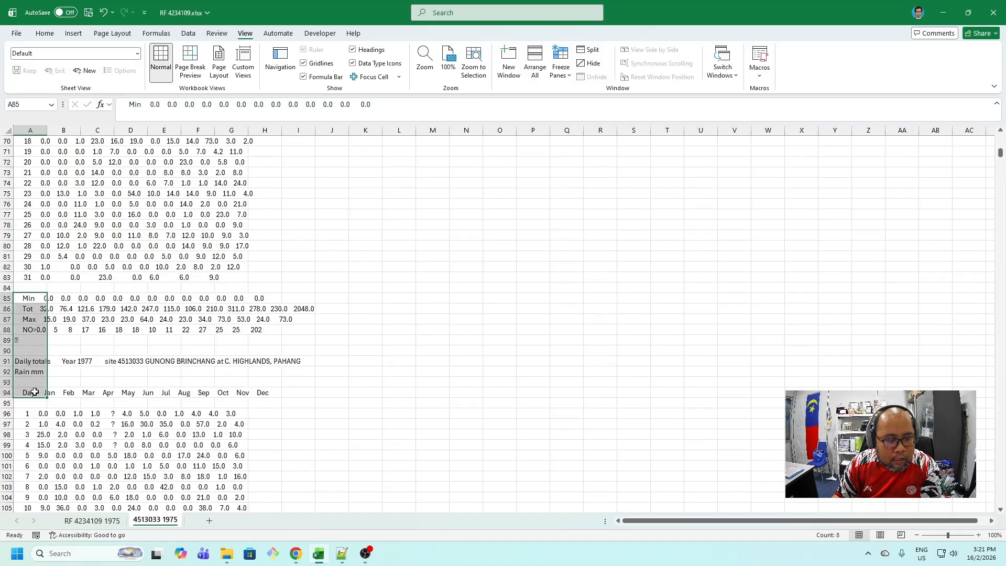
key("Delete")
scroll(278, 353, "down", 13)
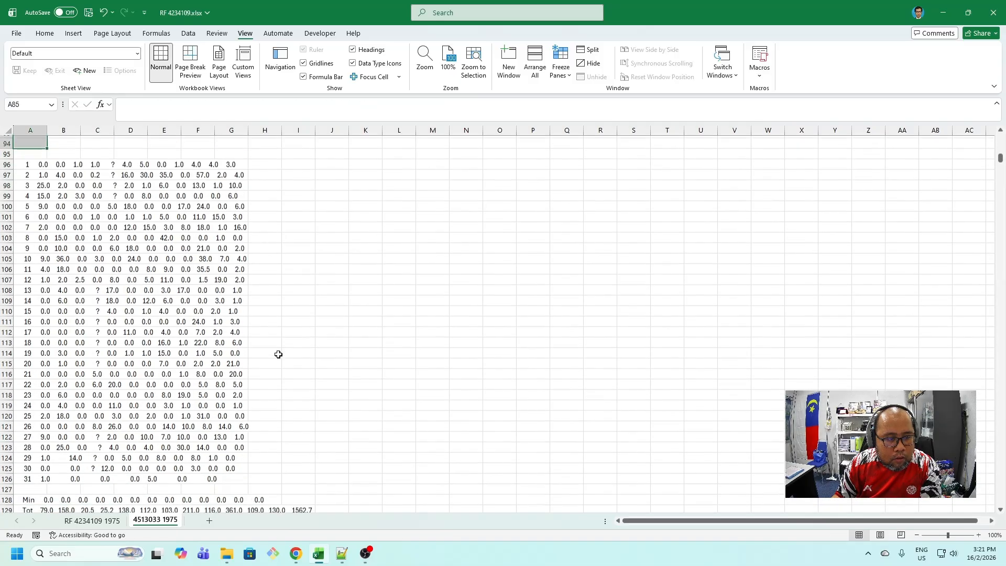
left_click_drag(28, 341, 29, 438)
key("Delete")
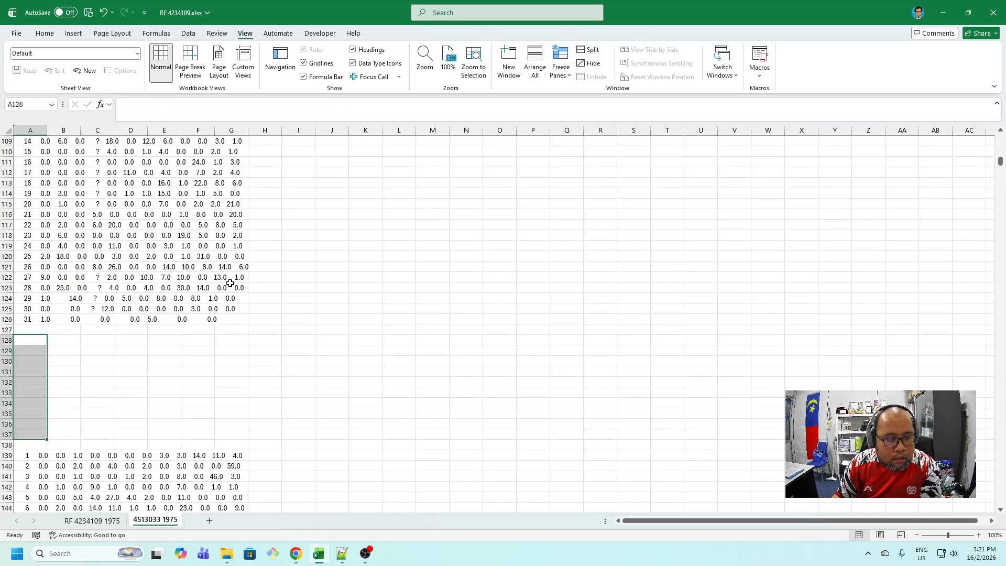
Clear the yearly summary and the 1979 header lines in A171:A180.
scroll(211, 304, "down", 4)
scroll(212, 304, "down", 9)
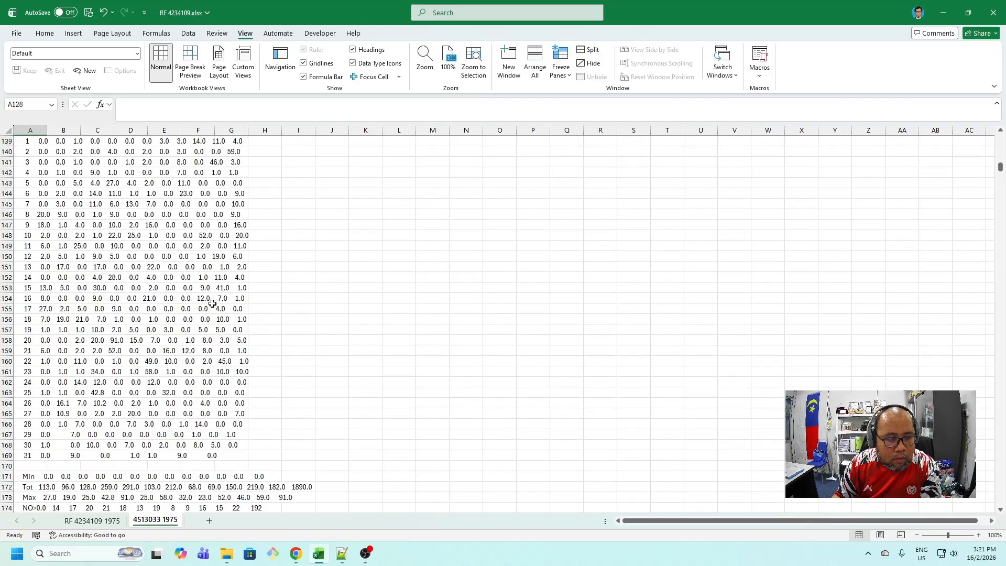
left_click_drag(29, 381, 28, 477)
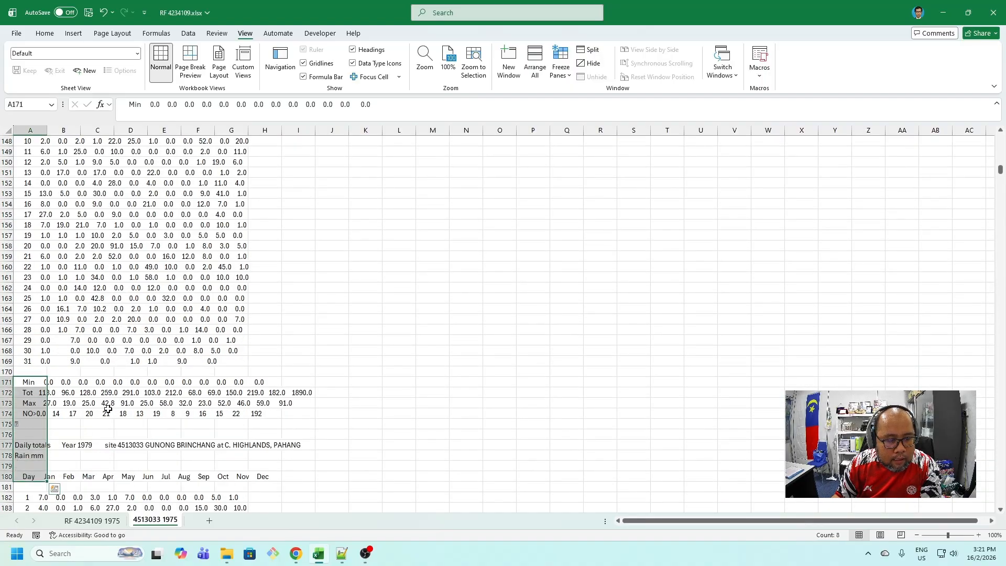
scroll(113, 385, "down", 2)
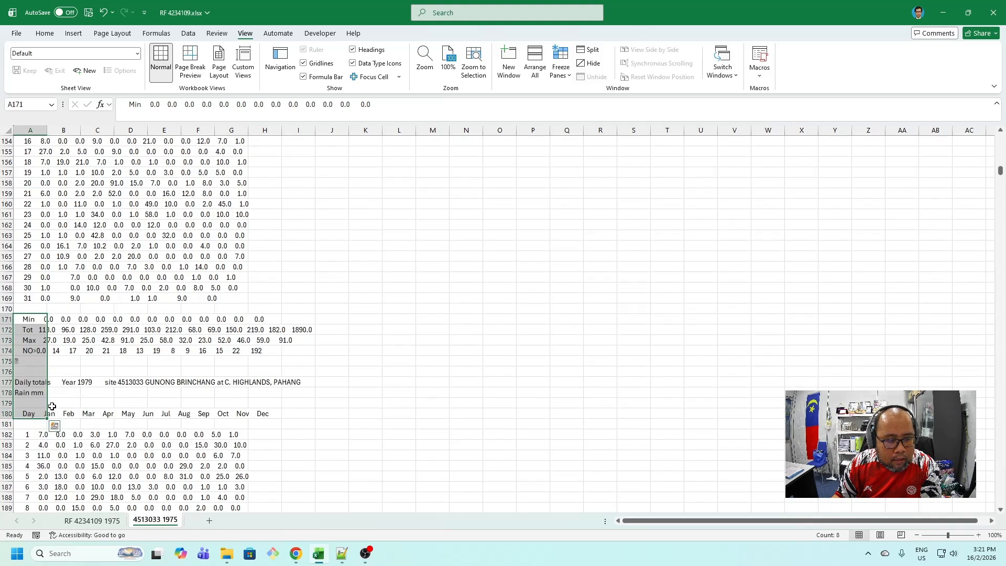
key("Delete")
Clear the 1979 summary and the following year's header lines in A214:A223.
scroll(54, 378, "down", 8)
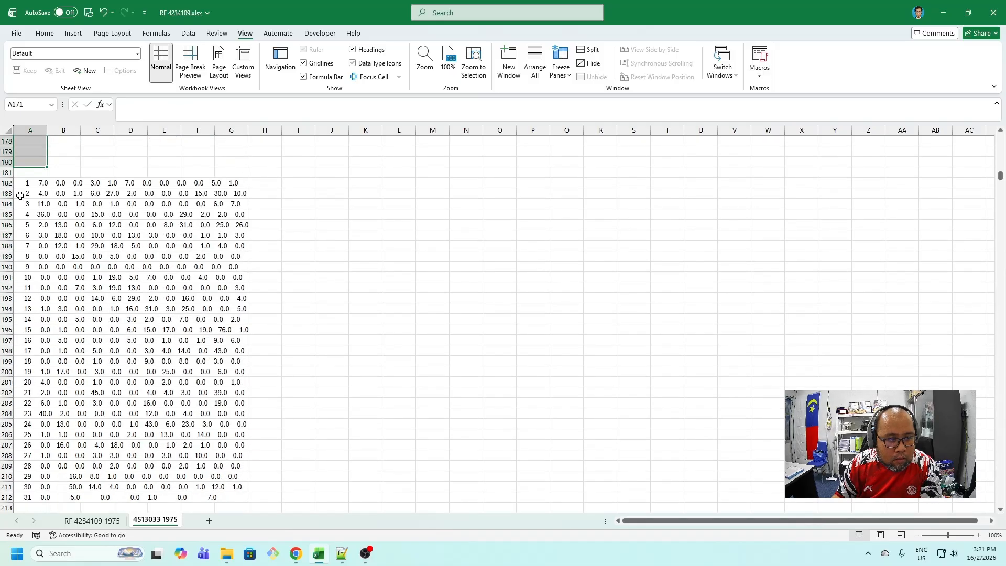
left_click(25, 184)
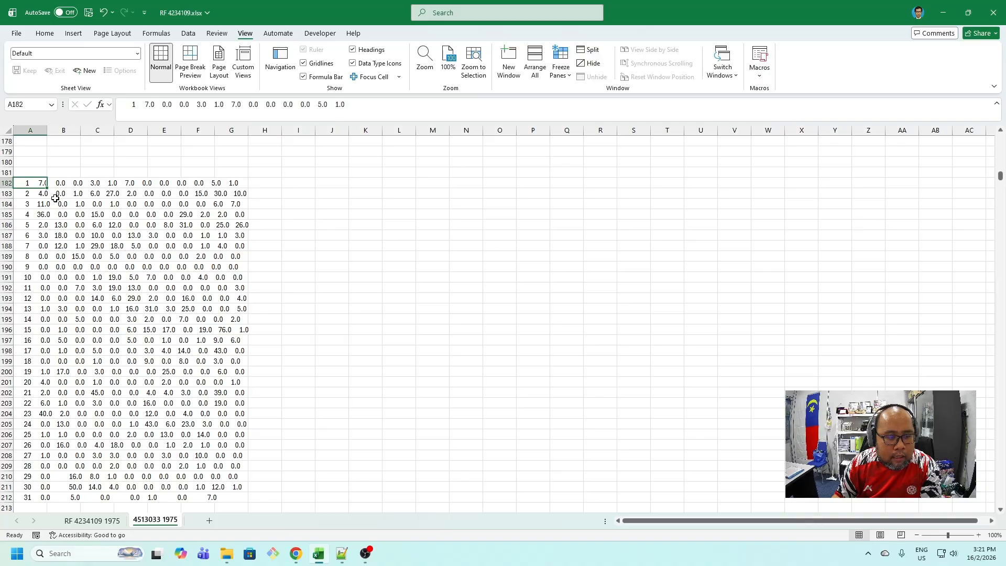
scroll(56, 199, "down", 7)
left_click_drag(24, 298, 30, 394)
key("Delete")
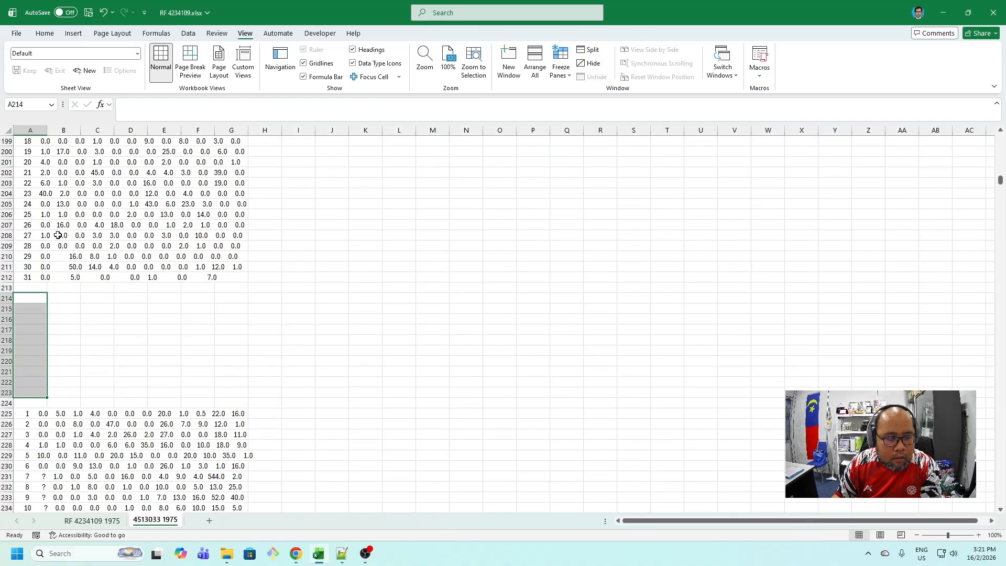
Clear the summary and header lines between the yearly data blocks from A257:A266 down to the group starting at A429.
scroll(57, 236, "down", 9)
scroll(57, 236, "down", 6)
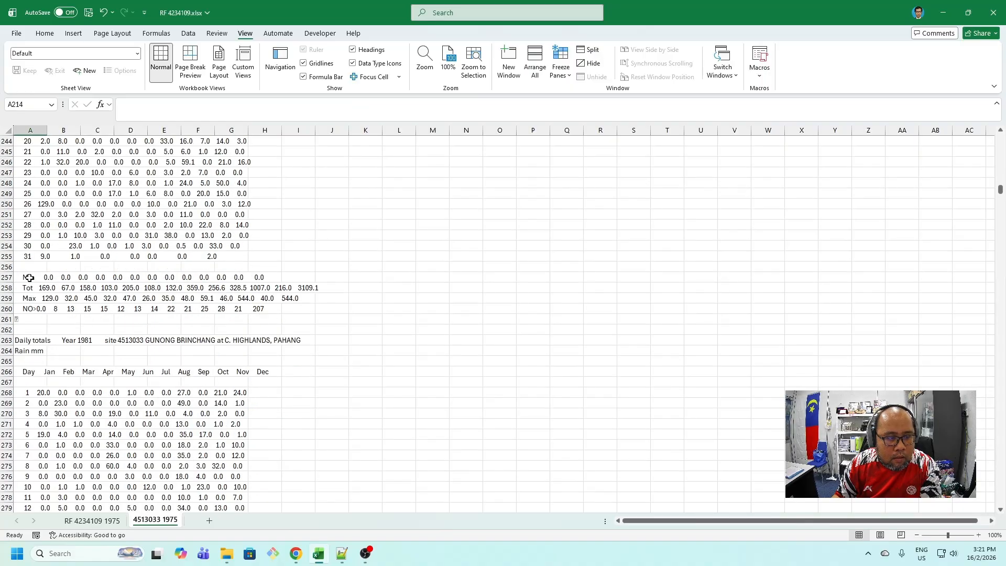
left_click_drag(29, 278, 29, 371)
key("Delete")
scroll(41, 310, "down", 15)
left_click_drag(28, 256, 26, 351)
key("Delete")
scroll(27, 314, "down", 13)
left_click_drag(27, 298, 24, 392)
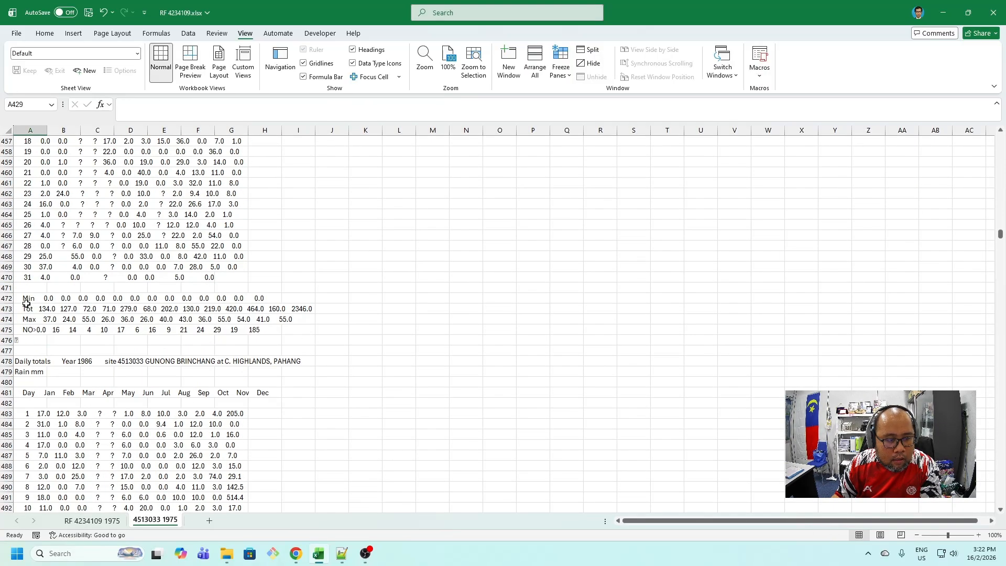
Clear the summary and header lines between the yearly data blocks from A472:A481 through A687:A696.
left_click_drag(27, 299, 27, 393)
key("Delete")
scroll(27, 346, "down", 14)
left_click_drag(28, 308, 32, 471)
key("Delete")
scroll(34, 399, "down", 14)
scroll(74, 278, "down", 13)
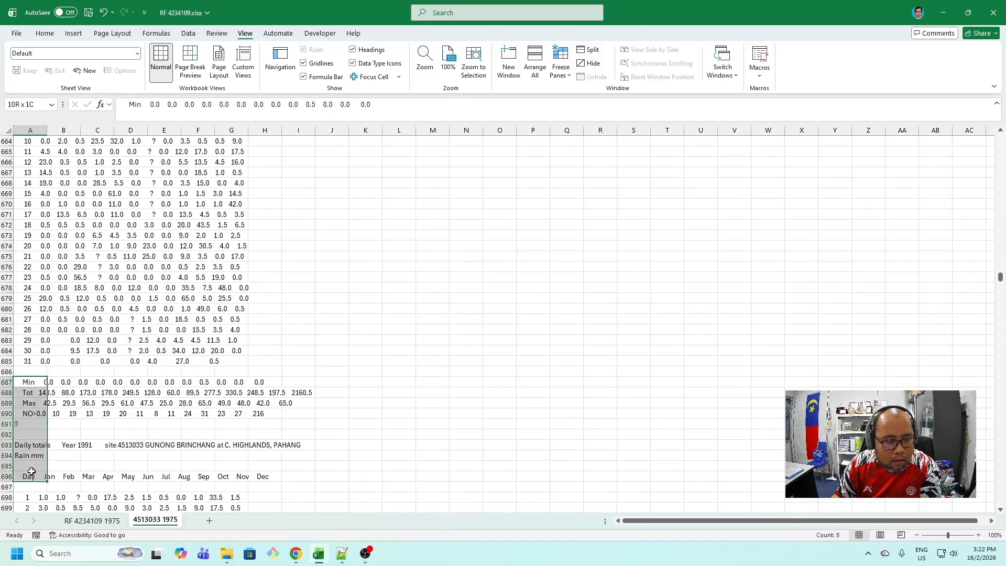
key("Delete")
Continue clearing the summary and header lines between yearly blocks below row 696, down to the group starting at A902.
scroll(31, 377, "down", 18)
left_click_drag(29, 267, 25, 421)
key("Delete")
scroll(53, 367, "down", 13)
key("Delete")
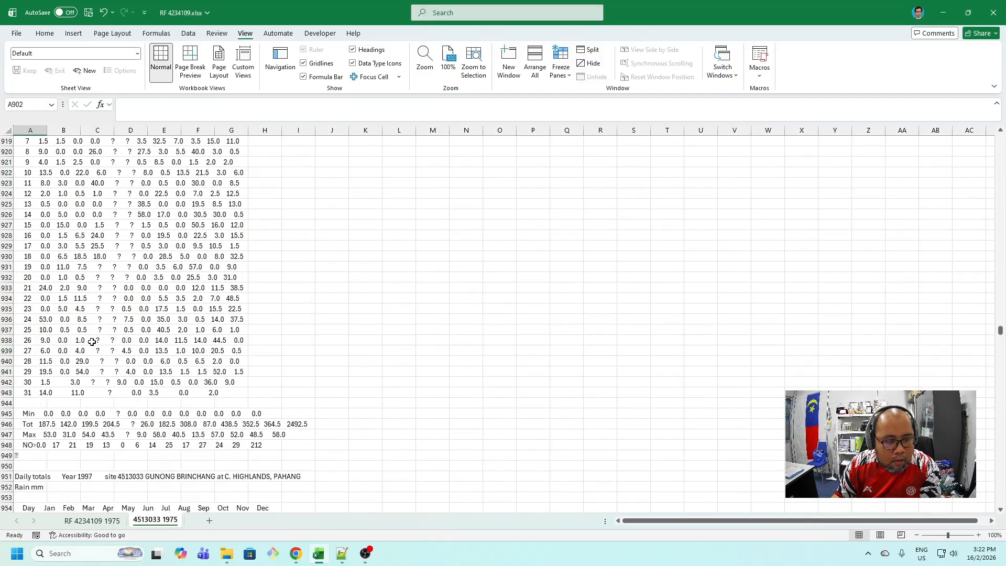
Clear the summary and header lines between the yearly data blocks from A945 through A1160:A1169.
scroll(92, 342, "down", 18)
left_click_drag(29, 298, 28, 393)
key("Delete")
scroll(32, 386, "down", 12)
left_click_drag(30, 372, 31, 466)
key("Delete")
left_click_drag(34, 277, 42, 371)
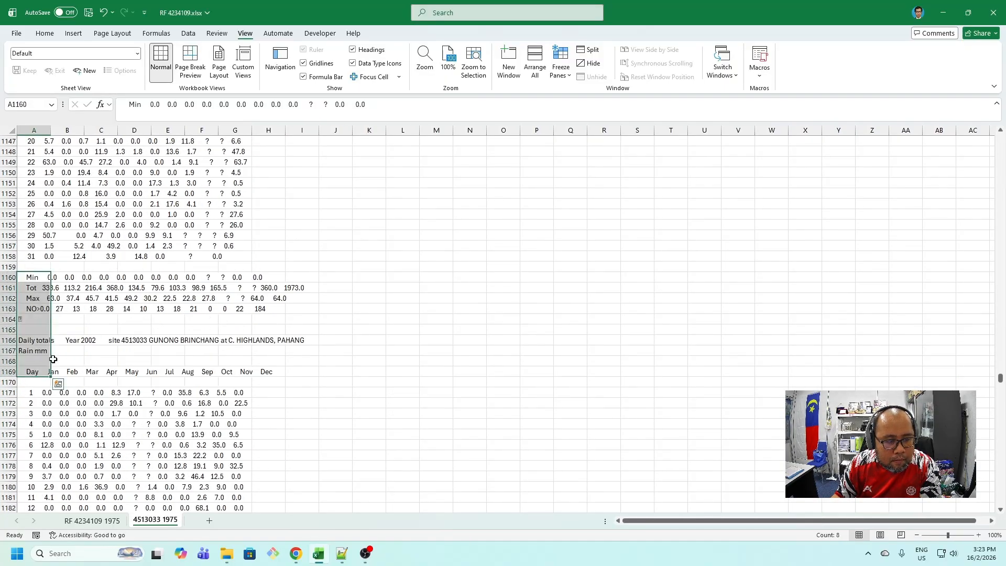
key("Delete")
Clear the summary and header lines between the yearly blocks below row 1169, through A1418:A1427.
scroll(53, 360, "down", 14)
left_click_drag(29, 298, 32, 392)
key("Delete")
left_click_drag(30, 245, 32, 340)
scroll(128, 334, "down", 15)
left_click_drag(32, 204, 33, 298)
key("Delete")
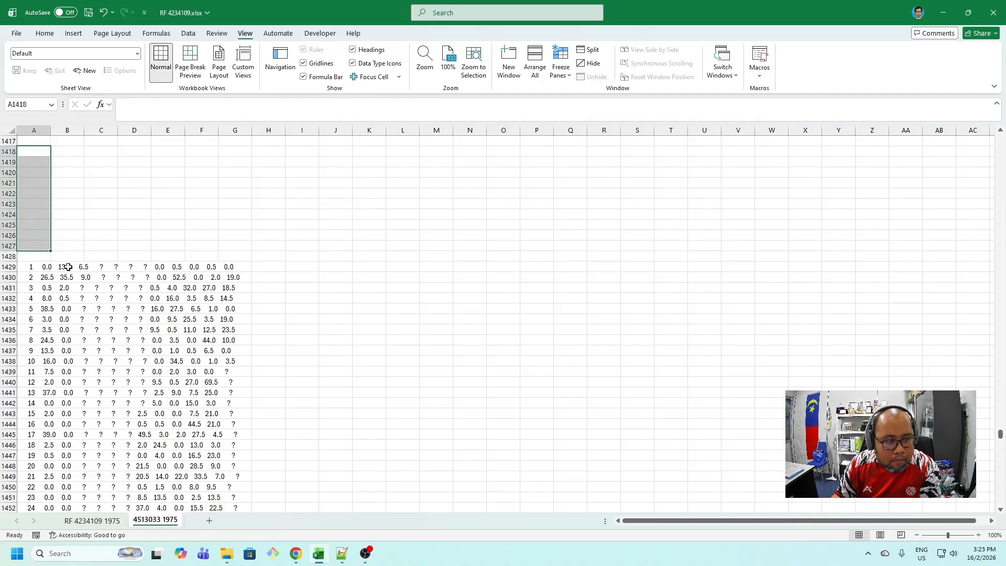
Clear the remaining summary and header lines between the yearly blocks below row 1427, through the 2015 header in A1719:A1728.
scroll(68, 266, "down", 12)
left_click_drag(30, 225, 31, 320)
key("Delete")
scroll(52, 320, "down", 11)
left_click_drag(29, 330, 30, 424)
key("Delete")
scroll(53, 367, "down", 16)
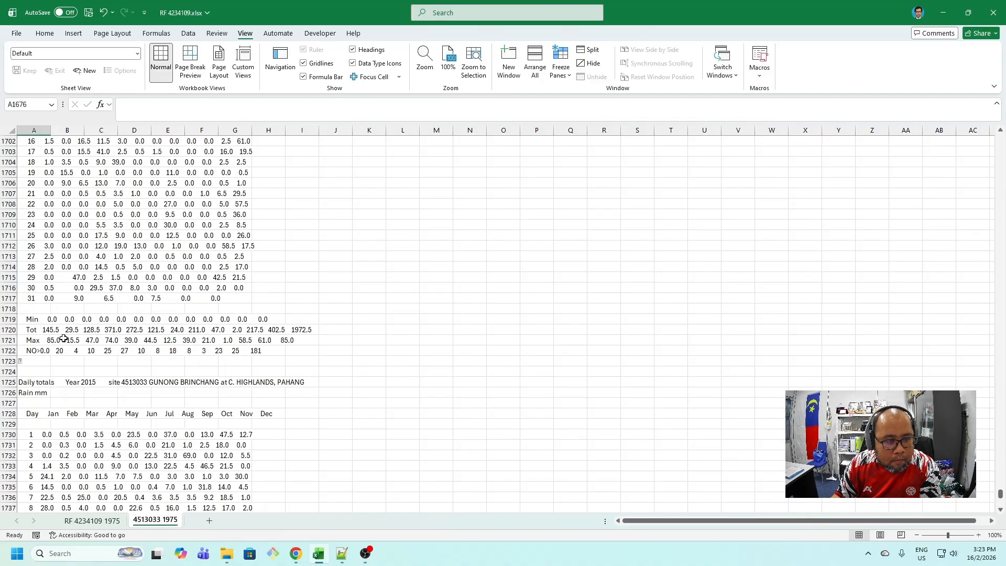
left_click_drag(33, 319, 32, 413)
key("Delete")
Clear the last yearly summary and the "End of process" line in A1762:A1769.
scroll(43, 336, "down", 17)
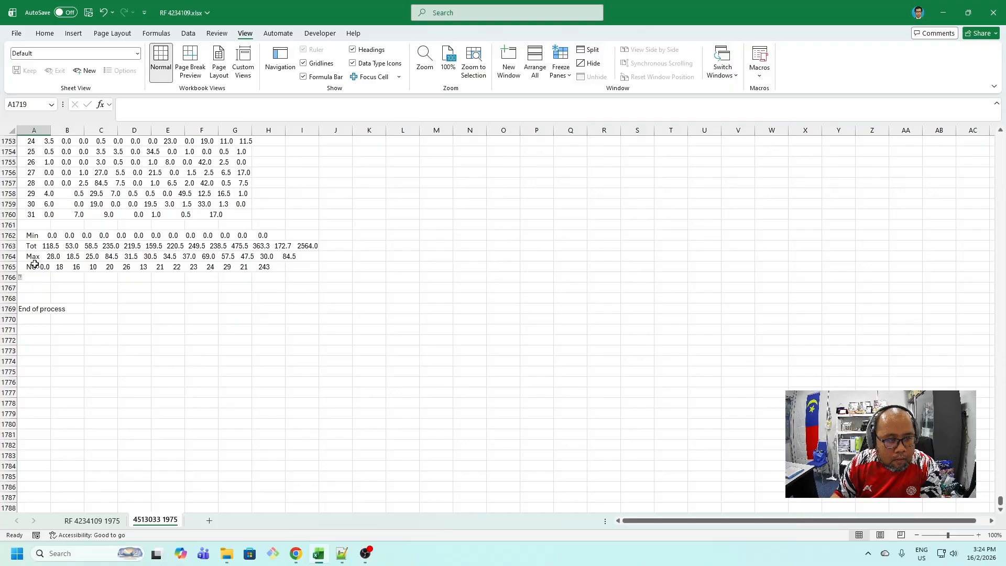
scroll(55, 255, "up", 2)
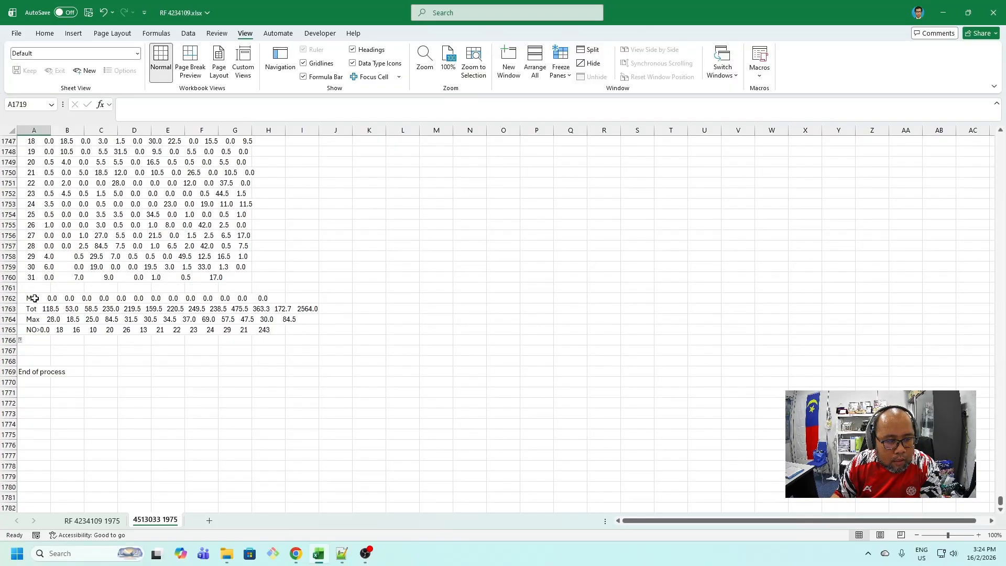
left_click(34, 299)
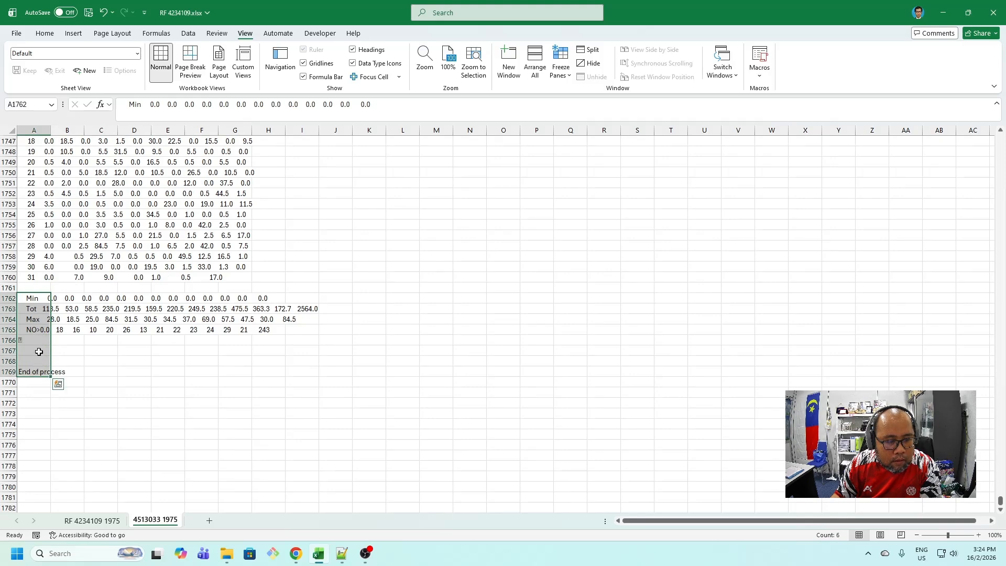
key("Delete")
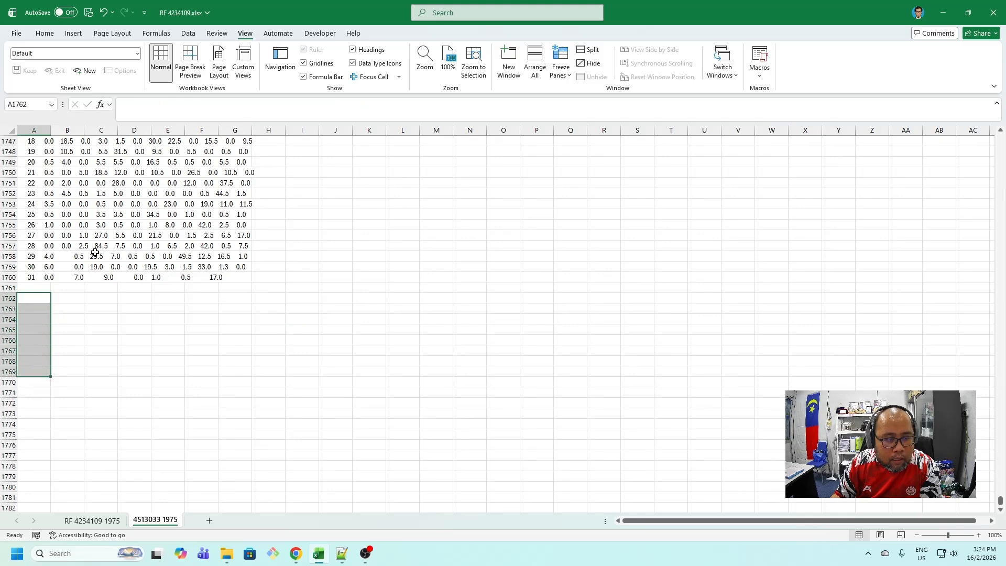
Review the yearly data blocks from the end of the sheet back up to row 1 for leftover summary or header lines.
left_click(81, 246)
scroll(97, 272, "up", 10)
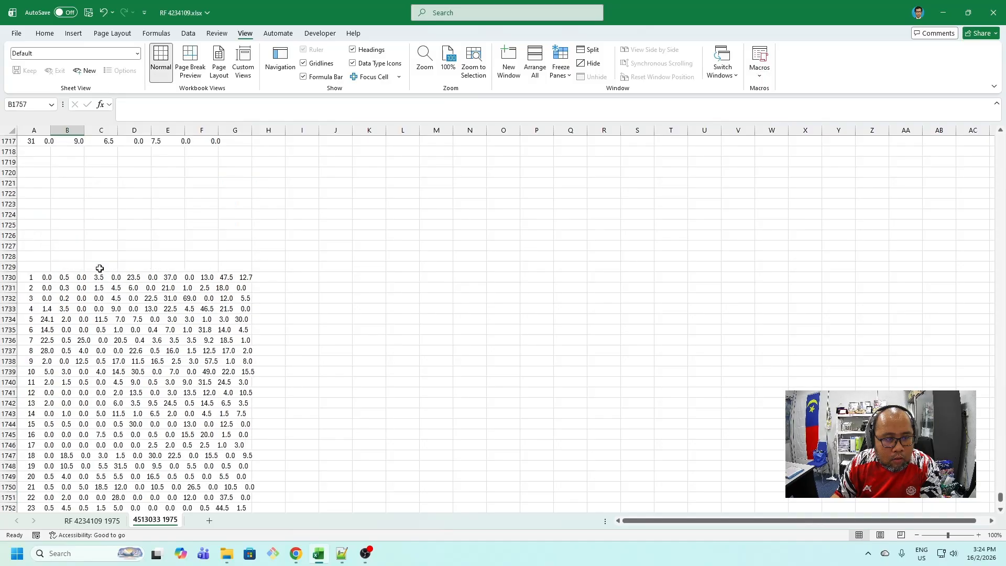
scroll(99, 269, "up", 20)
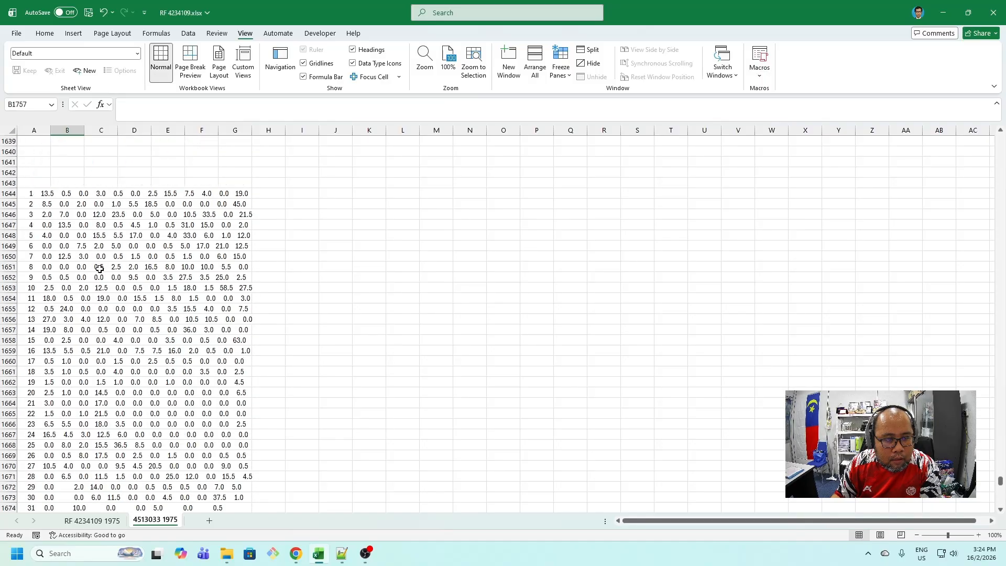
scroll(100, 269, "up", 20)
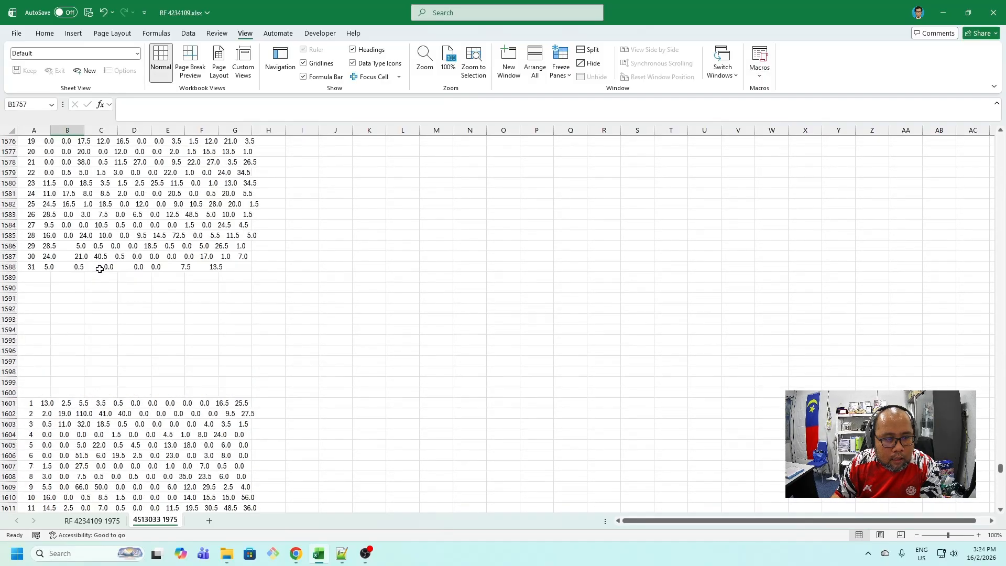
scroll(99, 269, "up", 9)
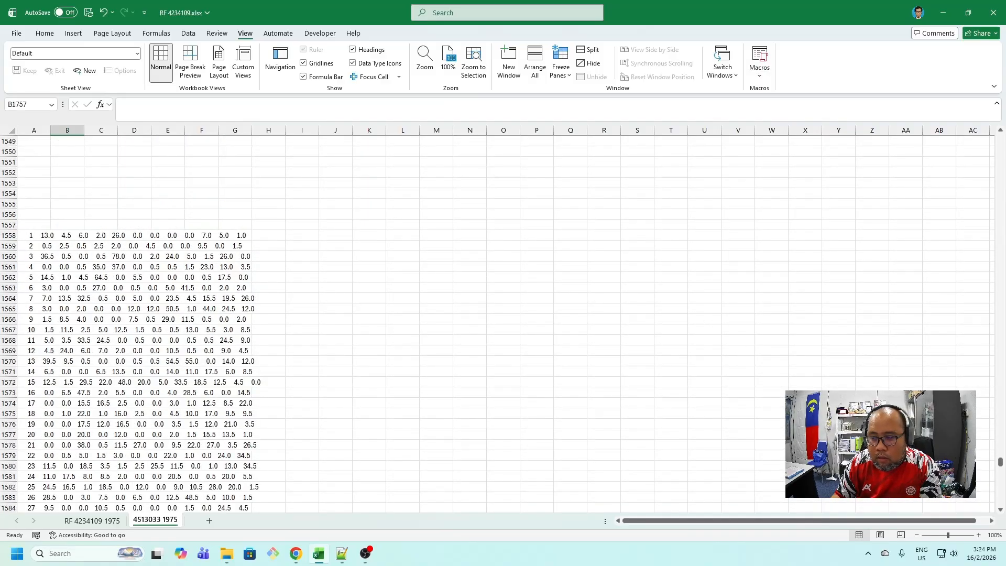
left_click_drag(1001, 464, 1001, 224)
left_click_drag(991, 189, 991, 128)
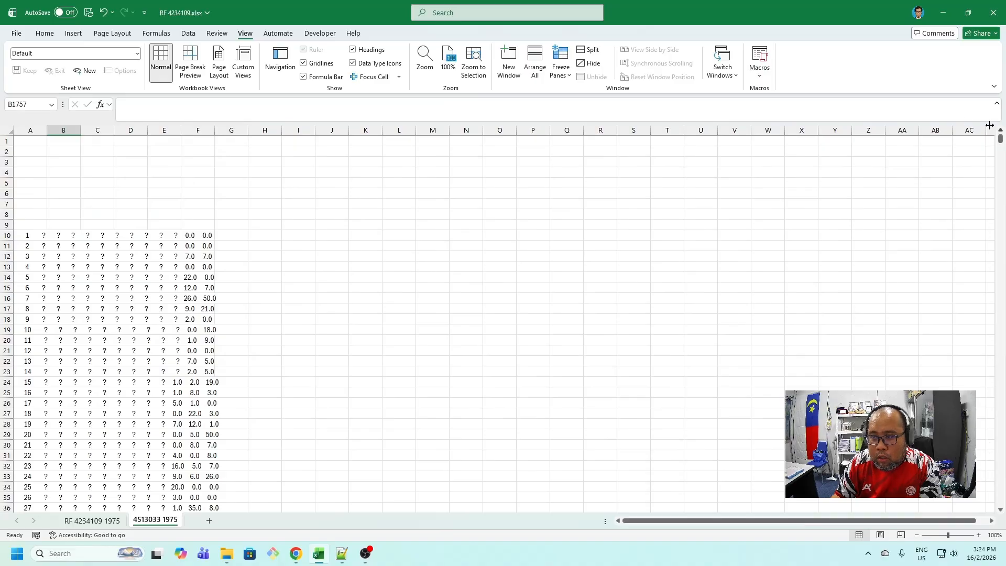
Split column A into separate columns with Text to Columns, using Fixed width, the suggested column breaks, General format and destination $A$1.
left_click(28, 128)
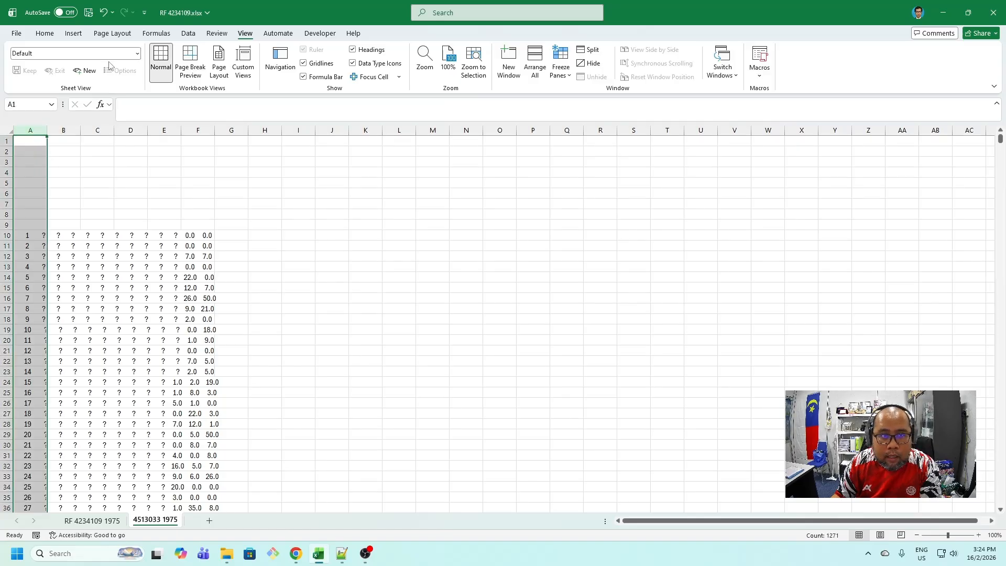
left_click(187, 34)
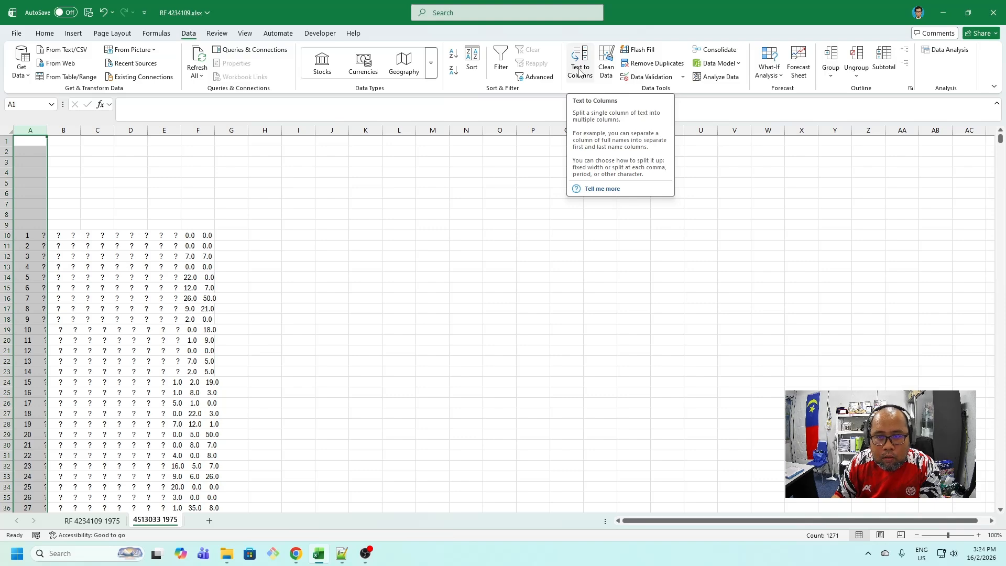
left_click(393, 205)
left_click(29, 237)
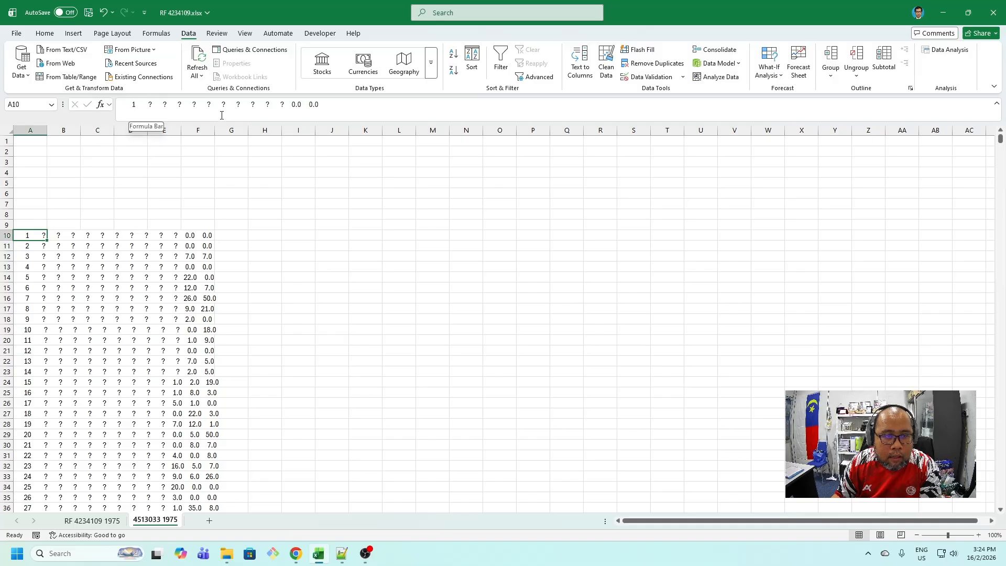
left_click(52, 204)
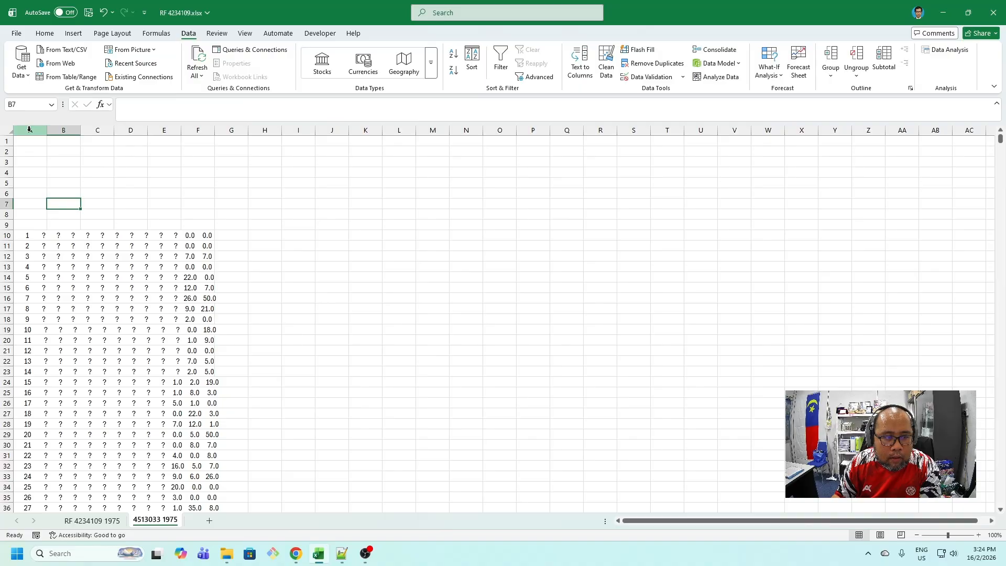
left_click(29, 129)
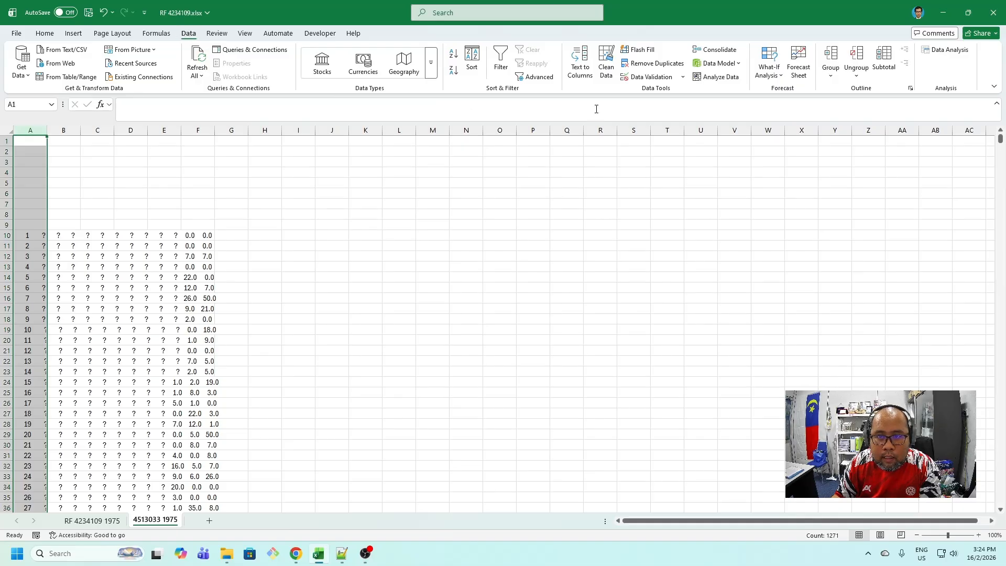
left_click(582, 74)
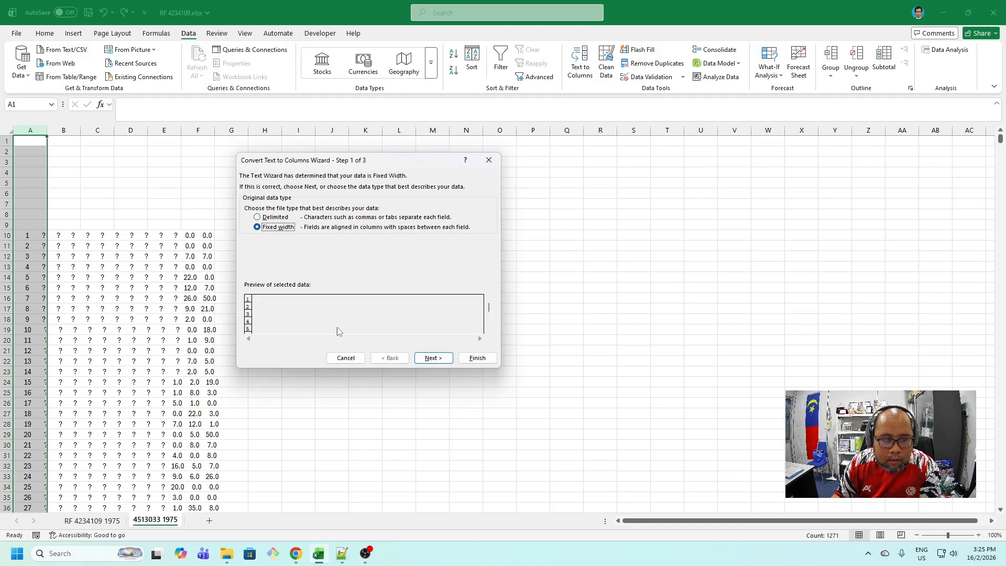
left_click(423, 361)
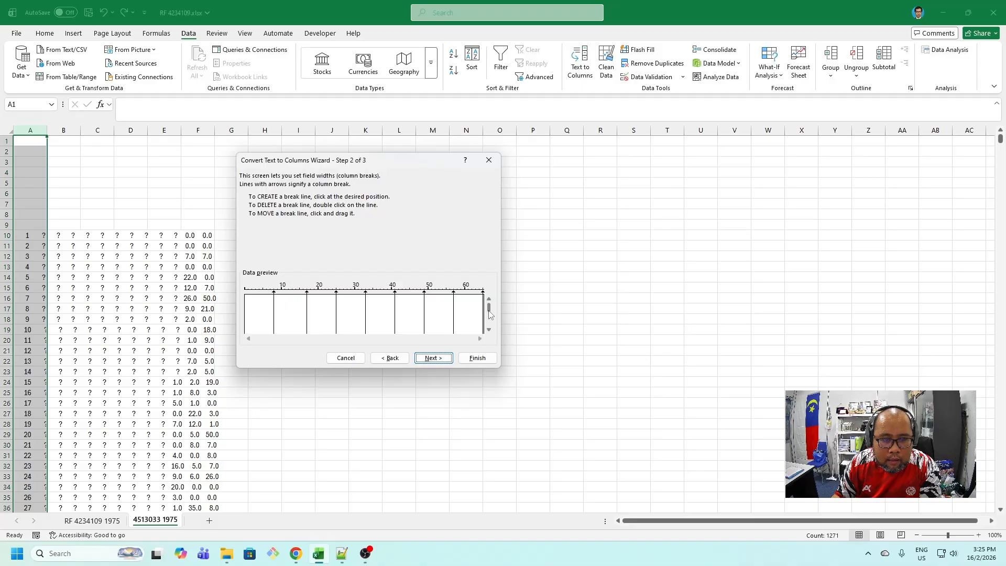
left_click_drag(490, 311, 491, 335)
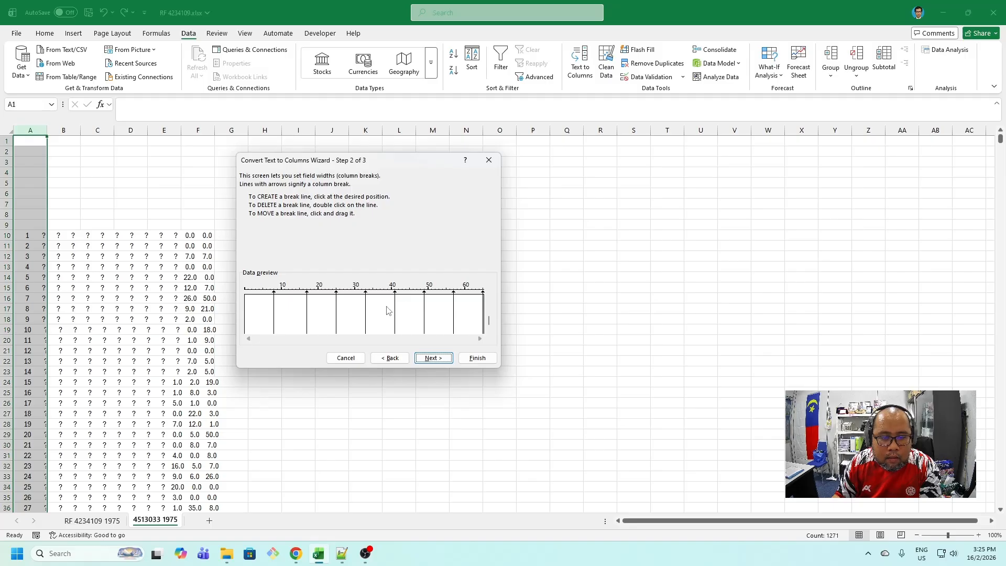
left_click(431, 358)
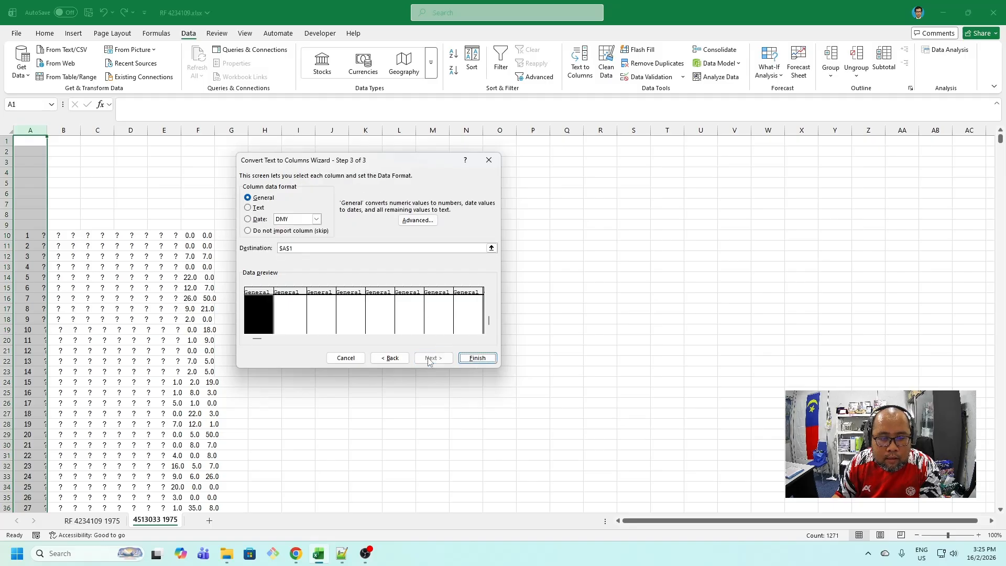
left_click(478, 358)
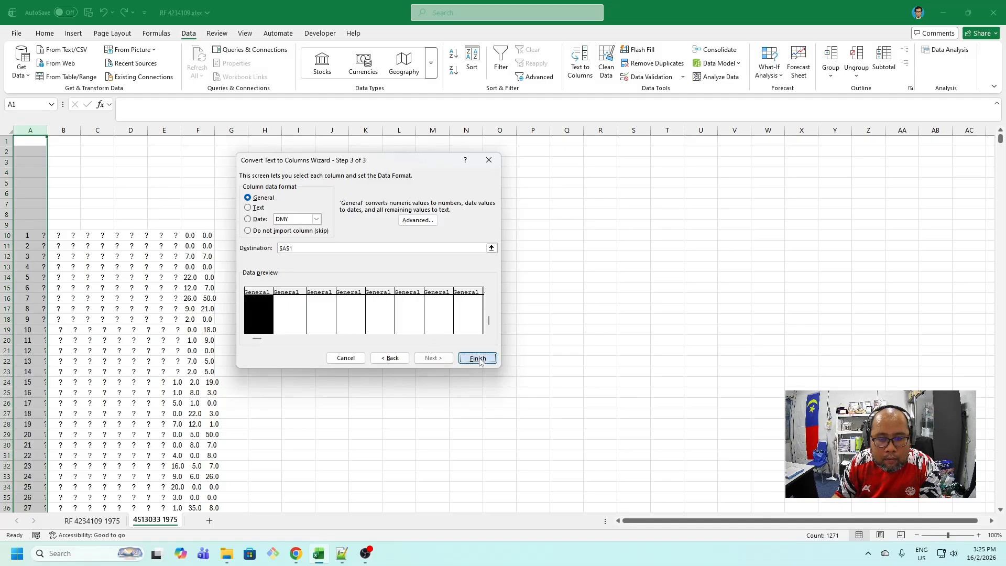
Check how the daily values of the first yearly blocks are distributed across columns A to M.
left_click(293, 307)
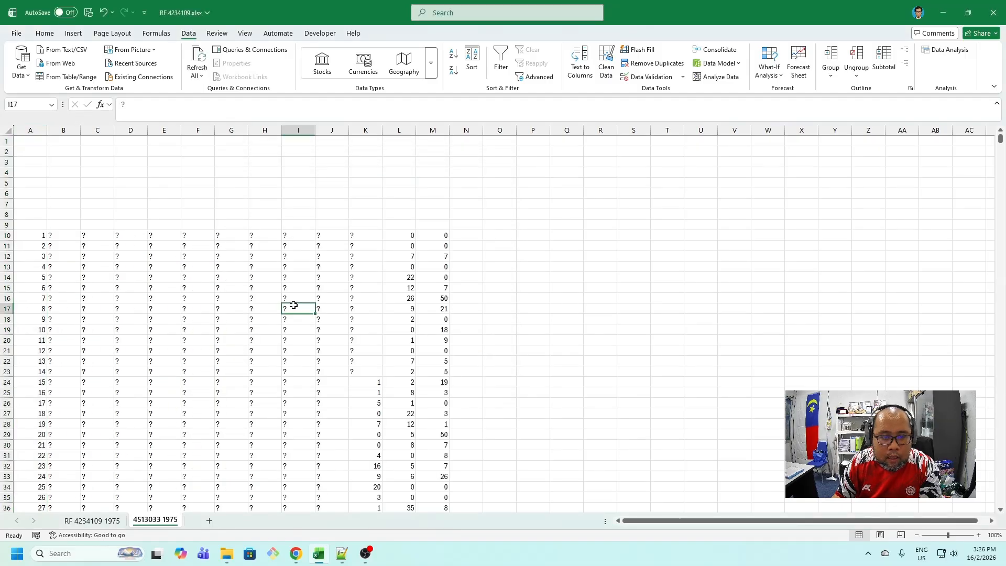
scroll(198, 283, "down", 2)
scroll(106, 258, "up", 3)
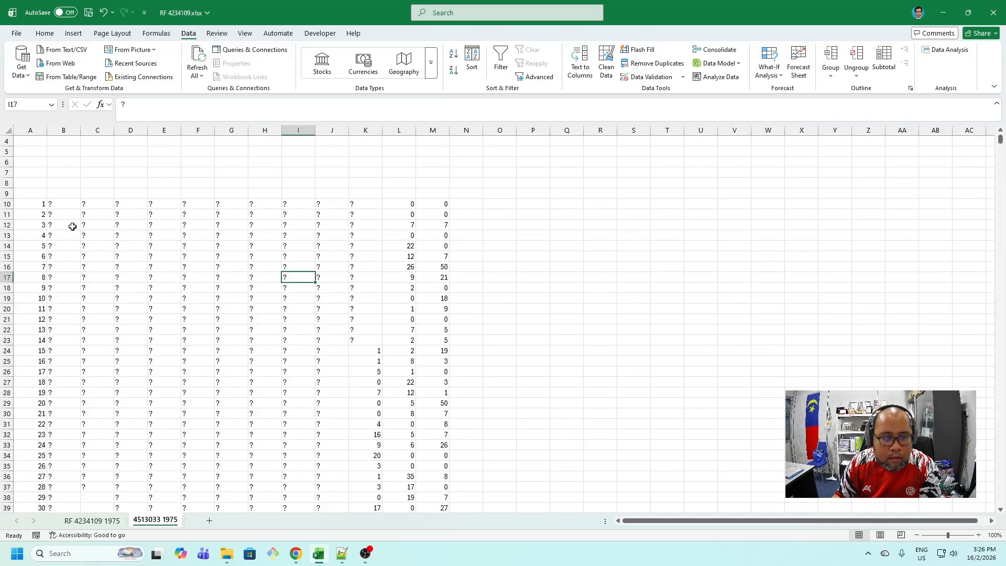
scroll(140, 267, "down", 7)
scroll(140, 268, "up", 8)
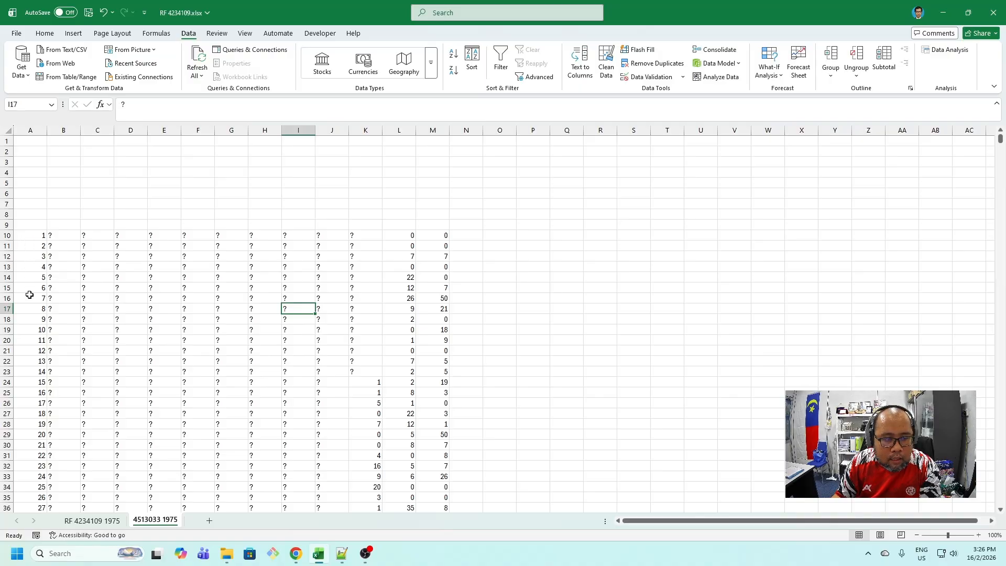
Delete column A with the day numbers so the monthly rainfall values start in column A.
left_click(29, 130)
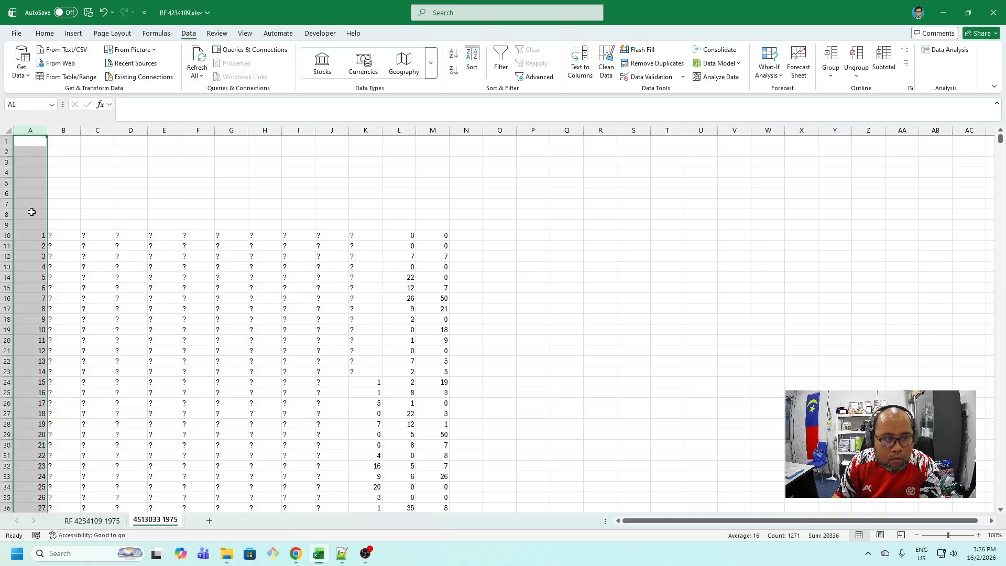
right_click(27, 138)
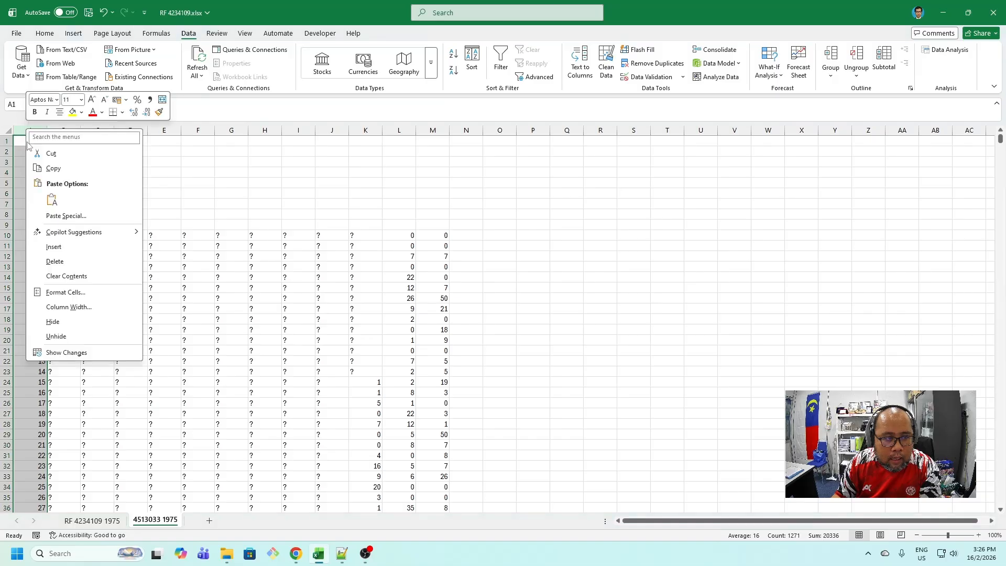
left_click(55, 261)
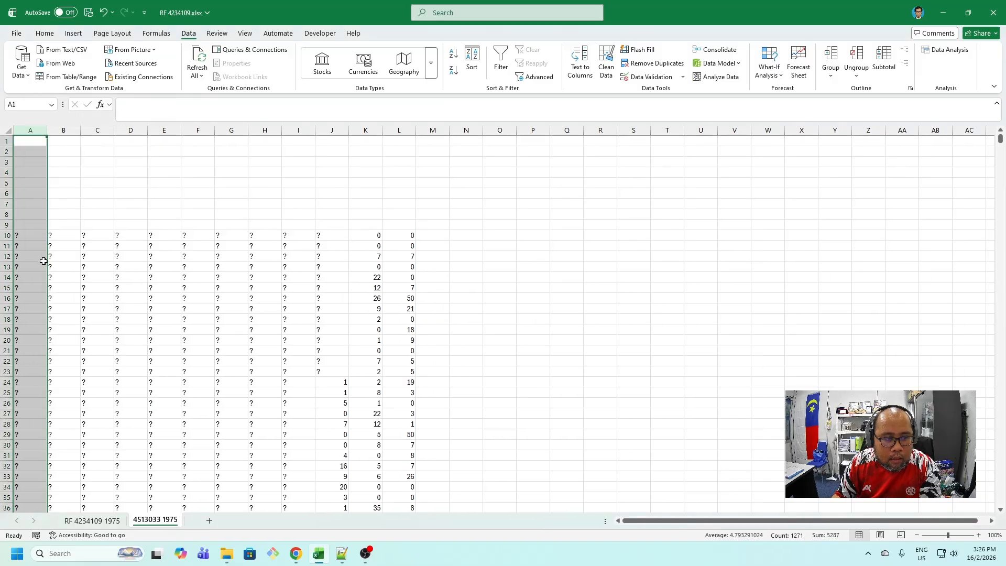
scroll(169, 310, "down", 2)
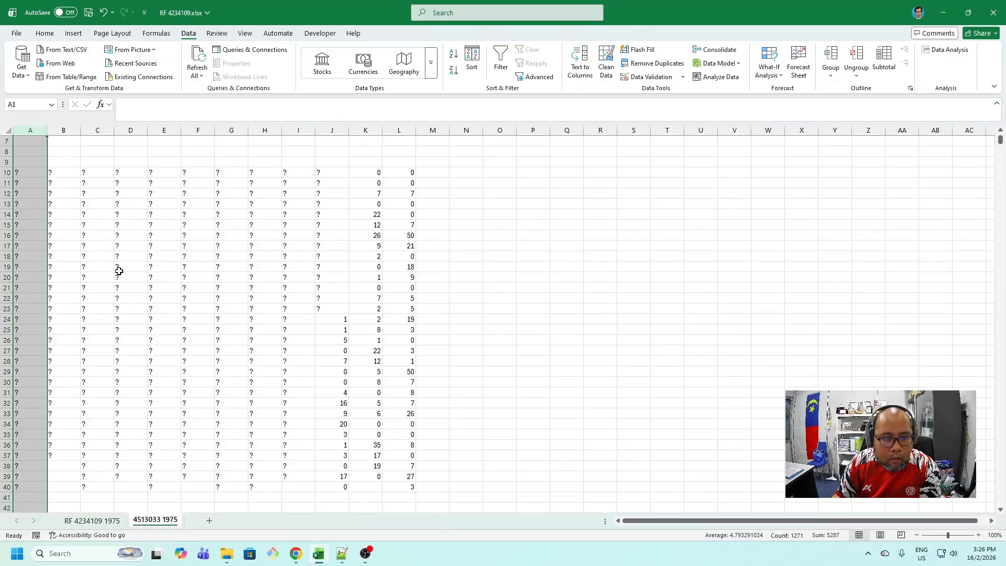
left_click(135, 251)
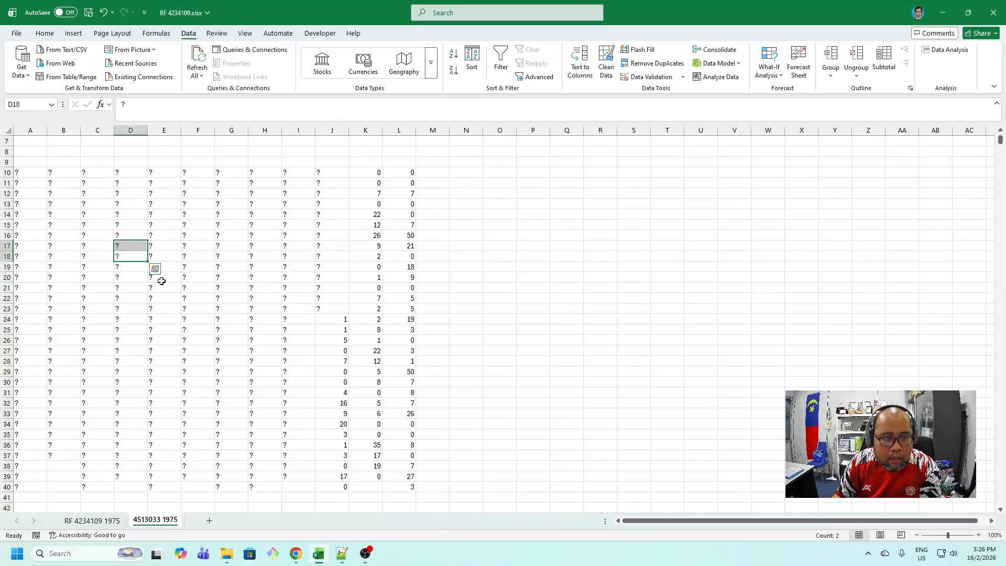
left_click(125, 317)
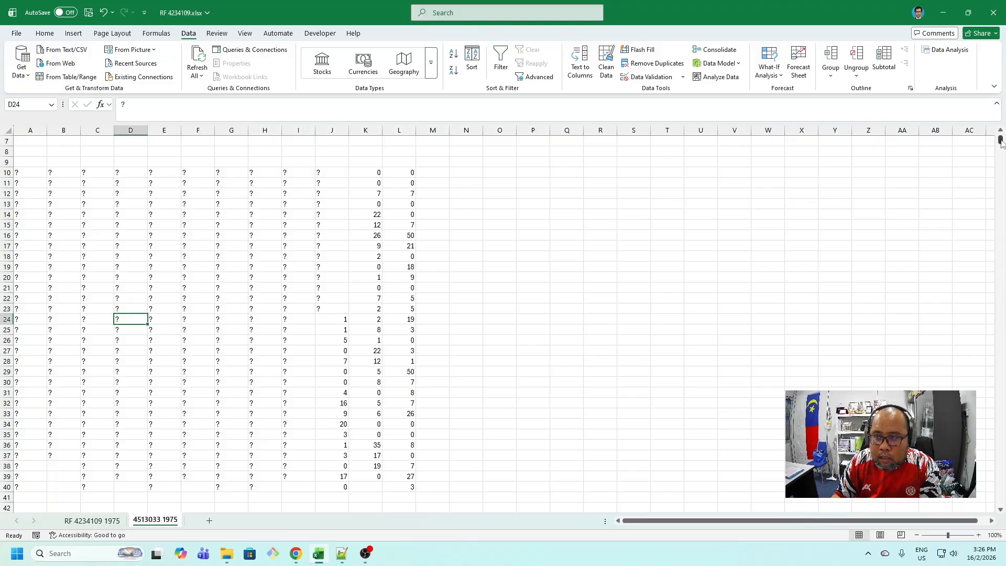
Place the last yearly block A1730:L1760 beside the preceding year's block, starting at cell M1687.
left_click_drag(1002, 141, 1002, 508)
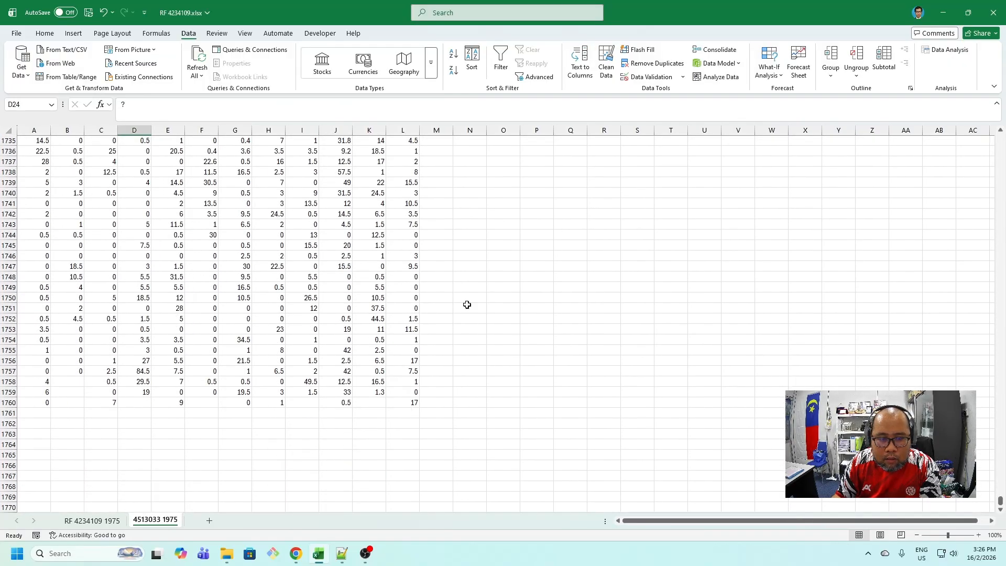
scroll(236, 231, "up", 4)
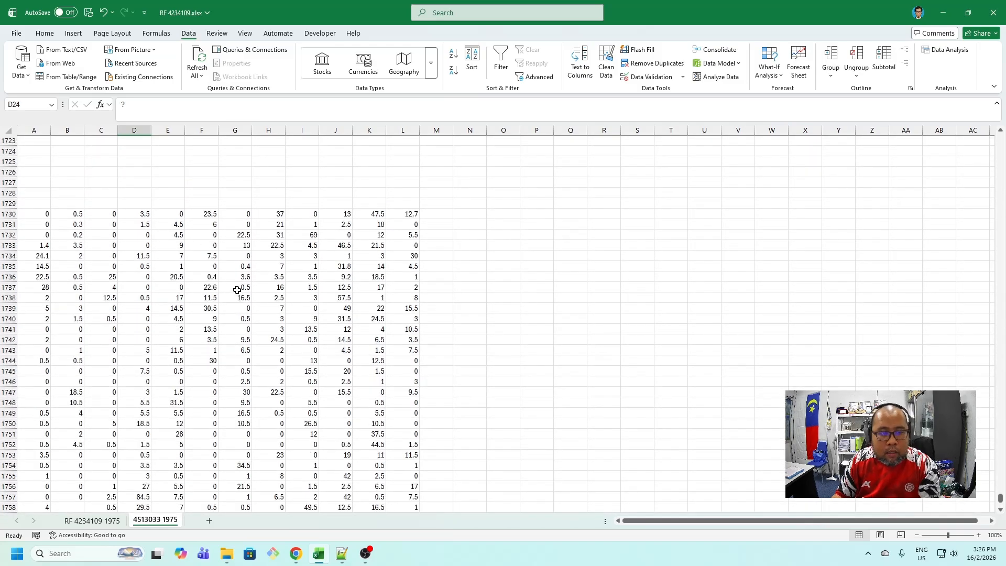
left_click(237, 290)
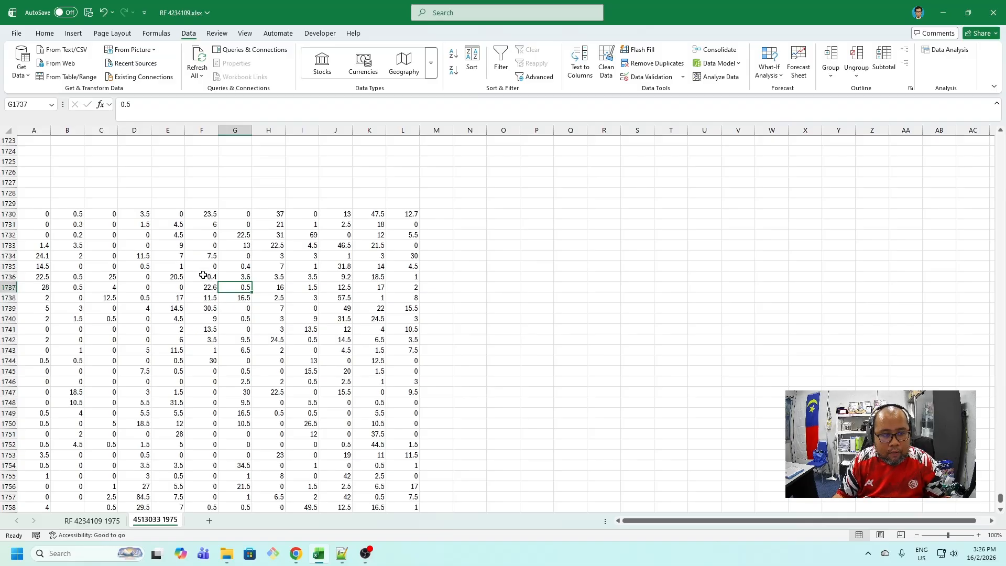
key("ctrl+a")
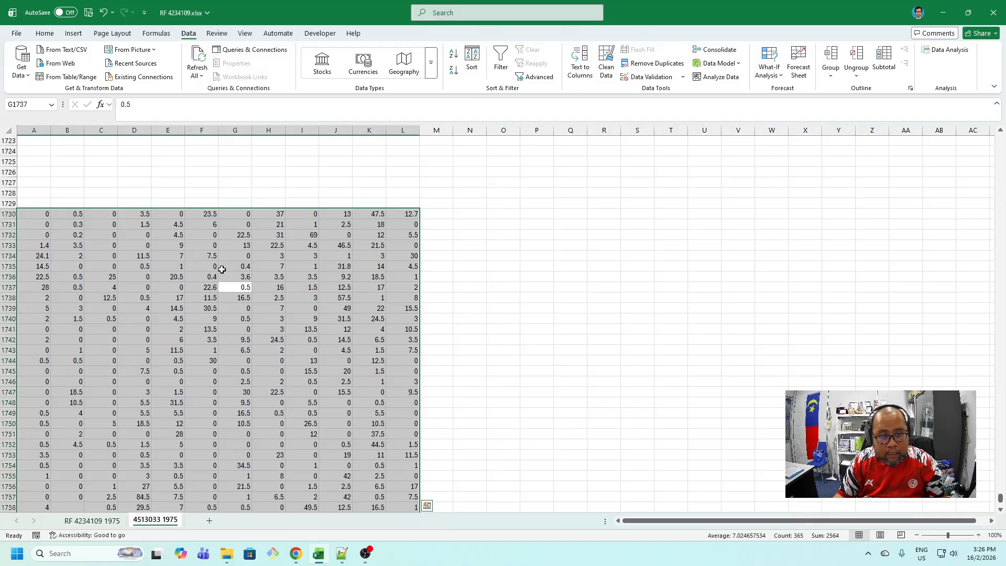
key("ctrl+c")
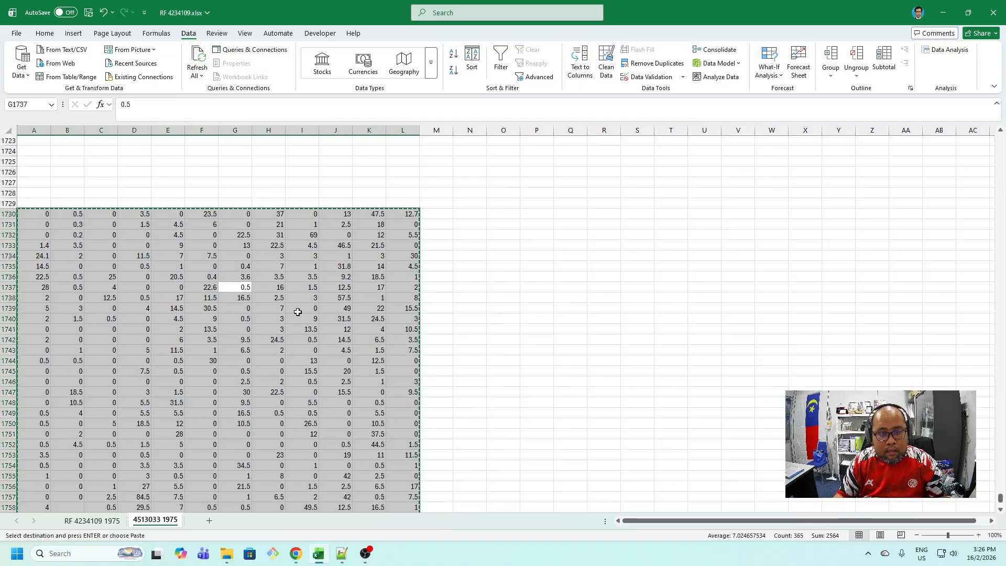
scroll(297, 313, "up", 4)
scroll(297, 312, "up", 9)
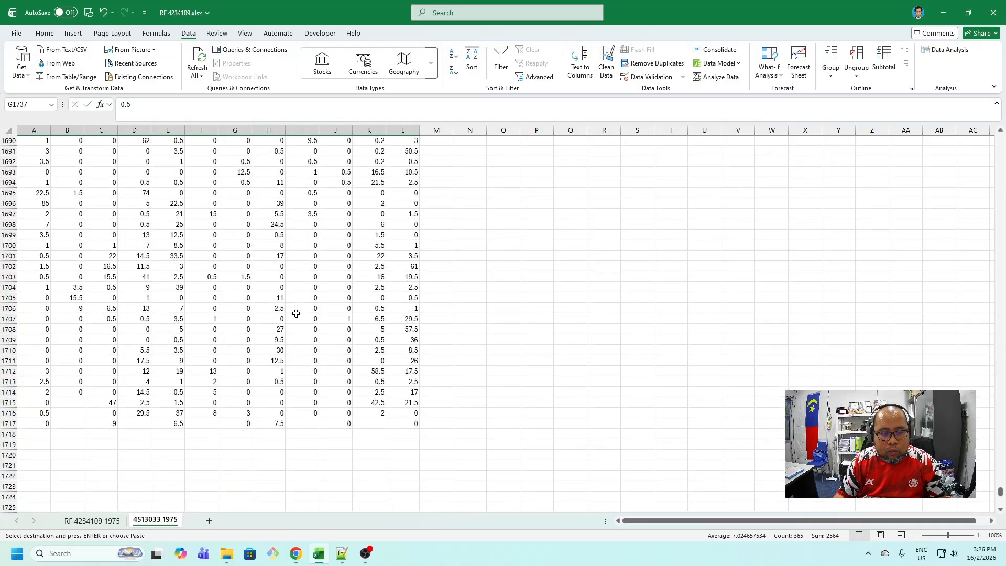
scroll(296, 314, "up", 1)
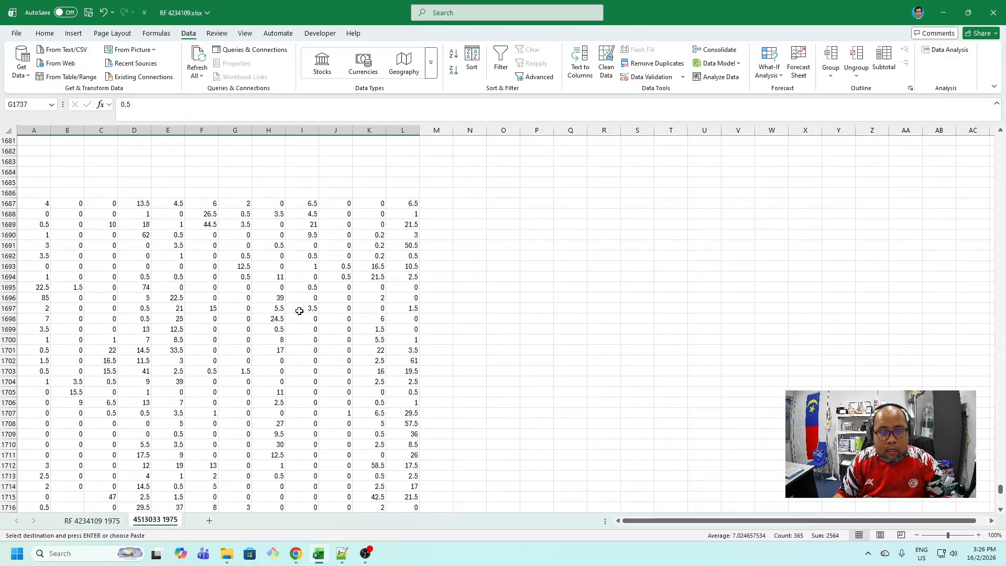
left_click(441, 204)
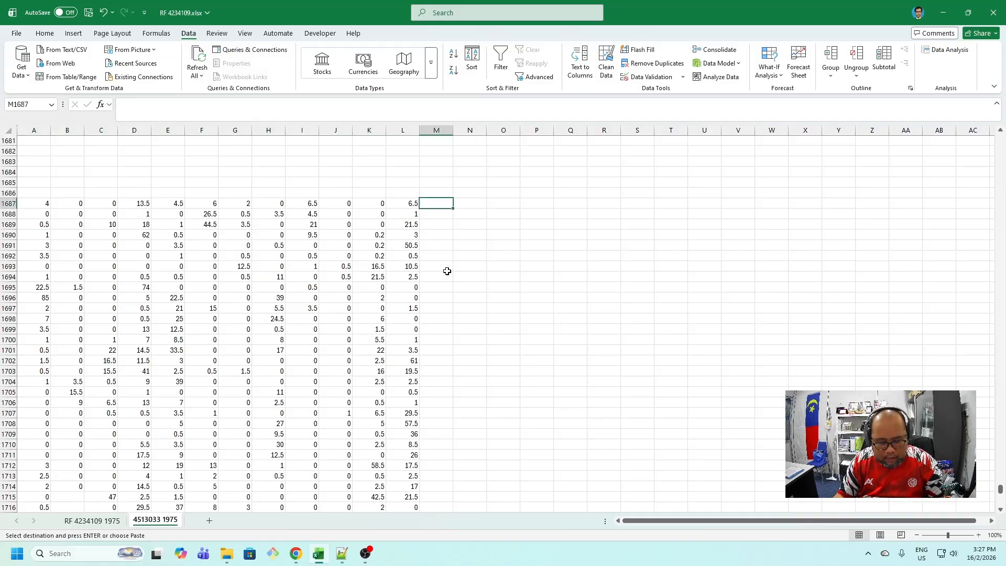
key("Return")
key("ctrl+q")
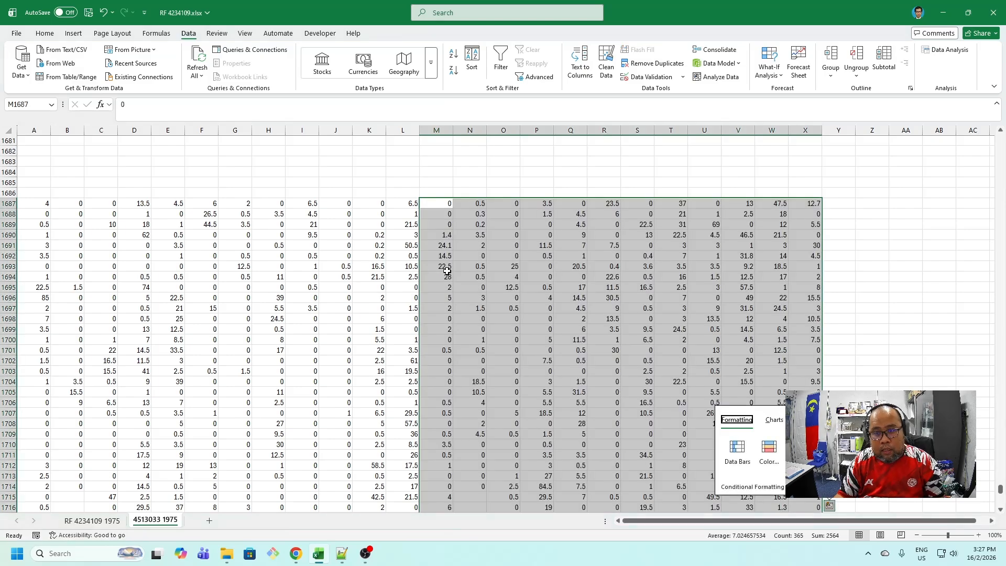
scroll(445, 289, "down", 2)
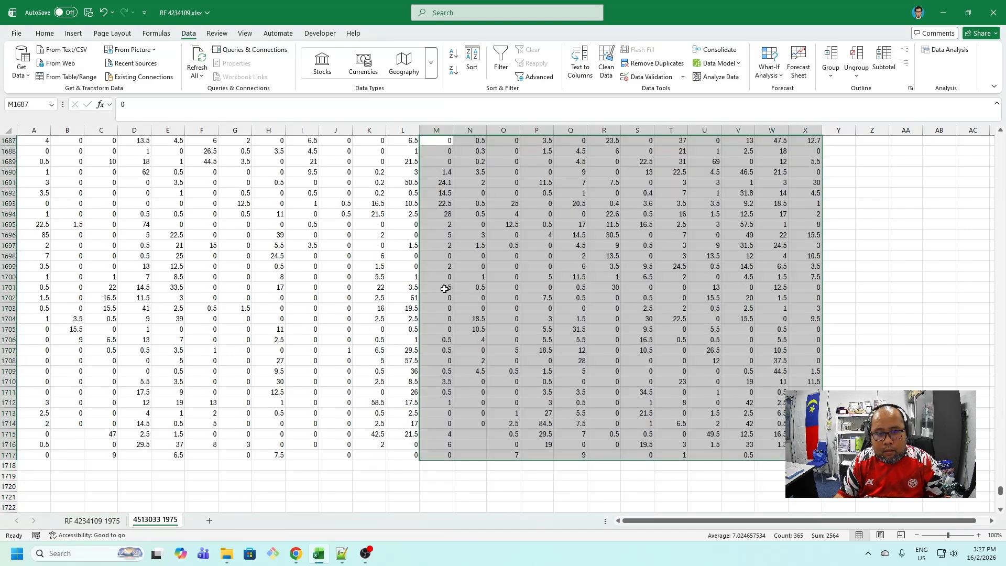
scroll(445, 289, "up", 1)
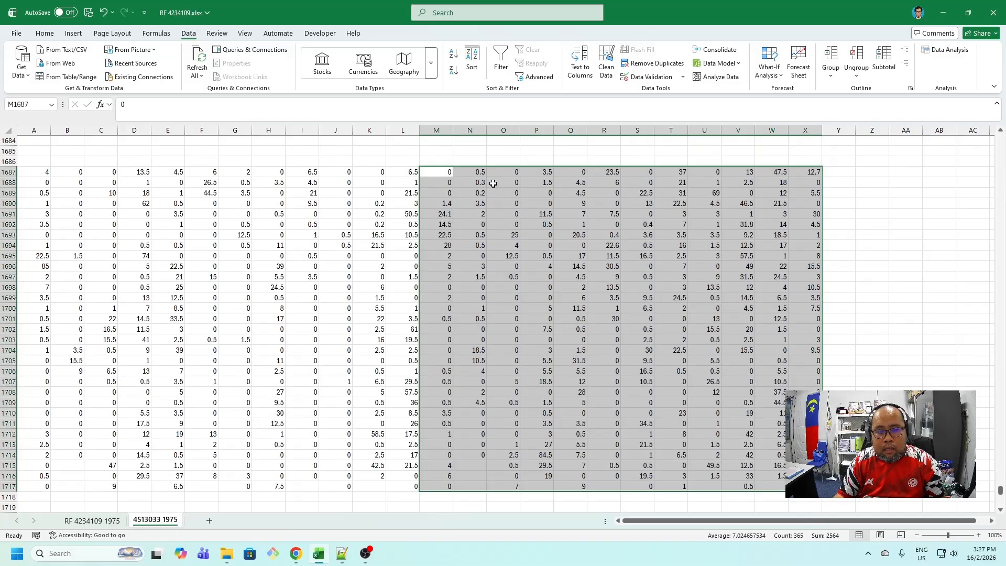
Place the combined block A1687:X1717 beside the preceding year's block, starting at cell M1644.
left_click(384, 269)
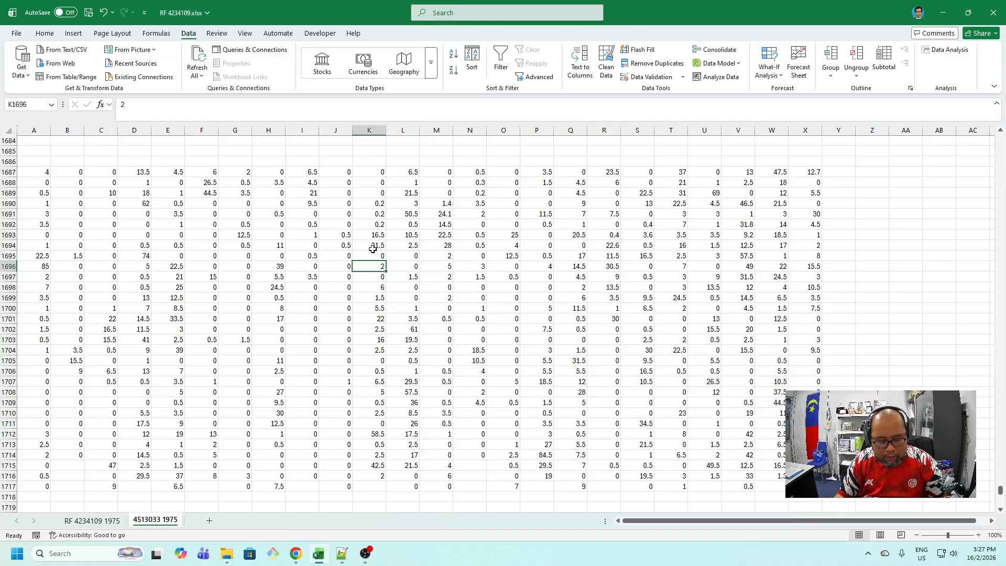
key("ctrl+a")
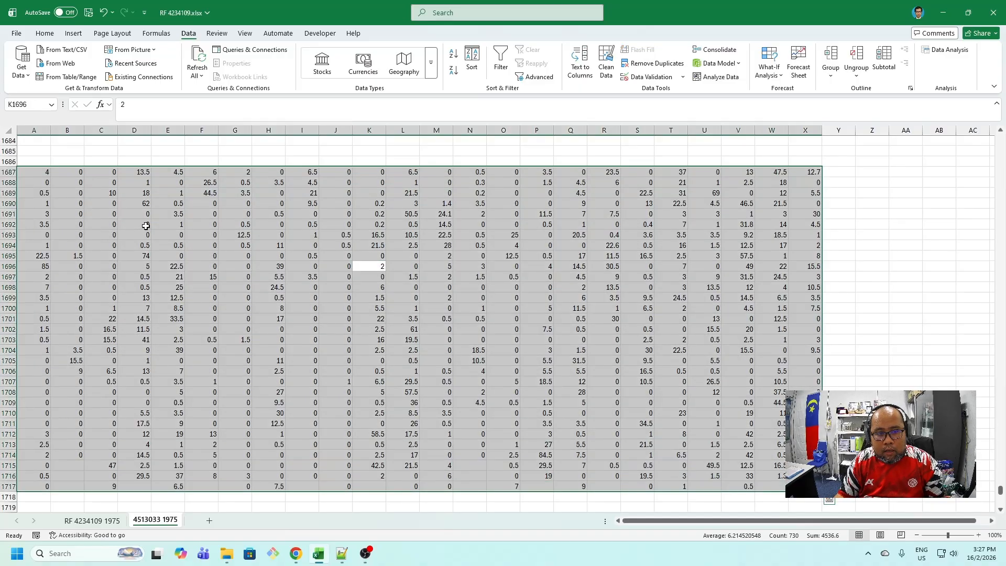
key("ctrl+c")
scroll(335, 301, "up", 12)
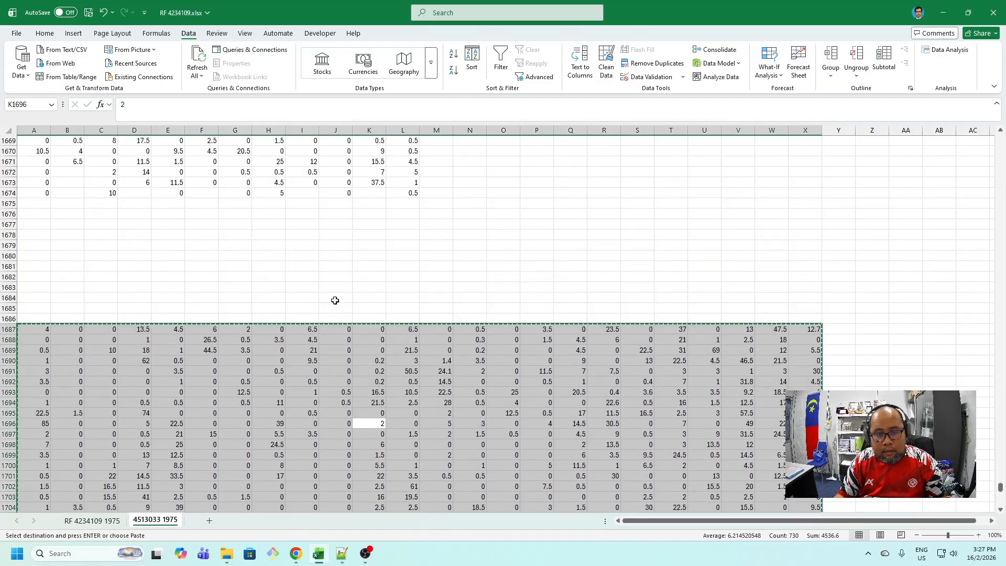
scroll(336, 300, "up", 4)
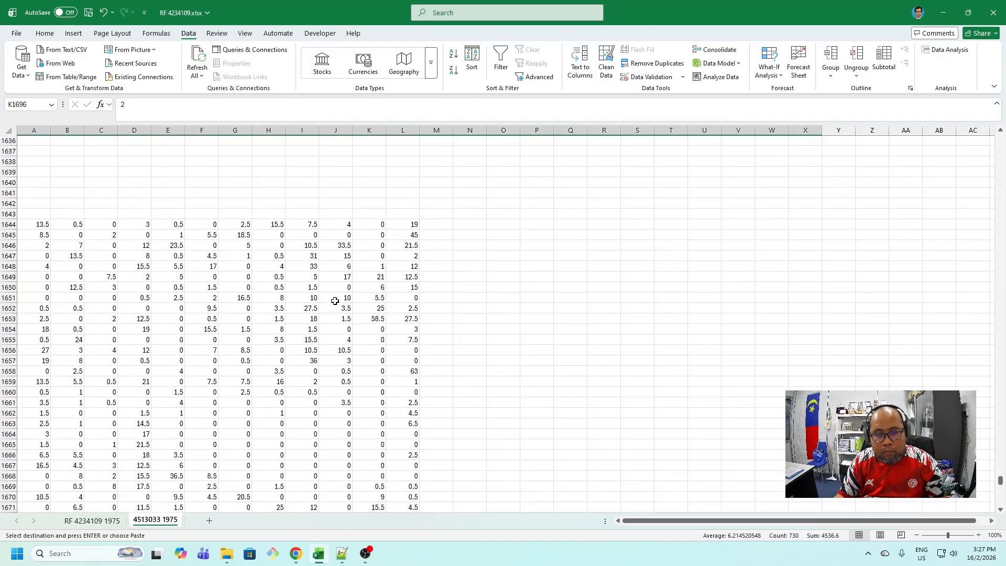
left_click(436, 224)
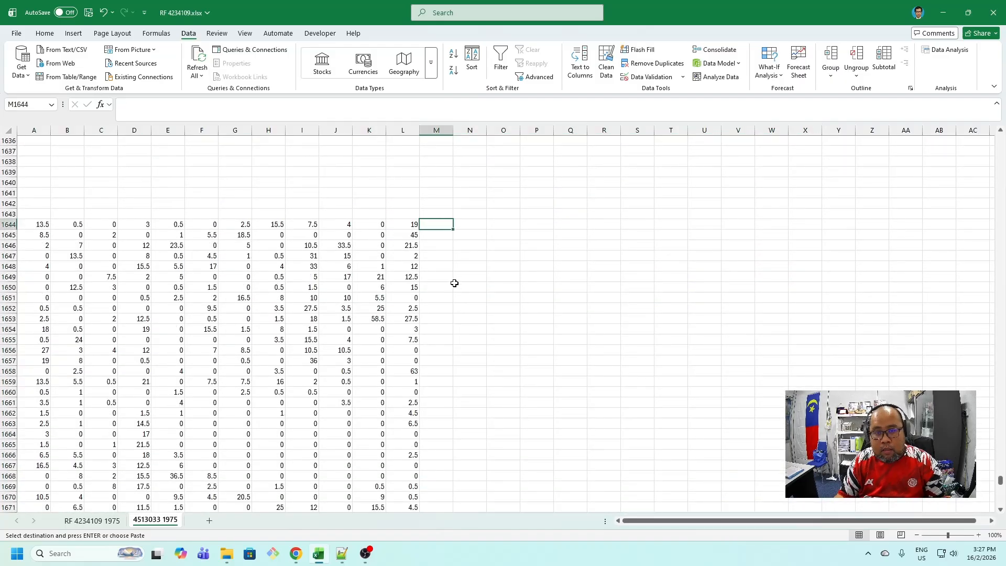
key("Return")
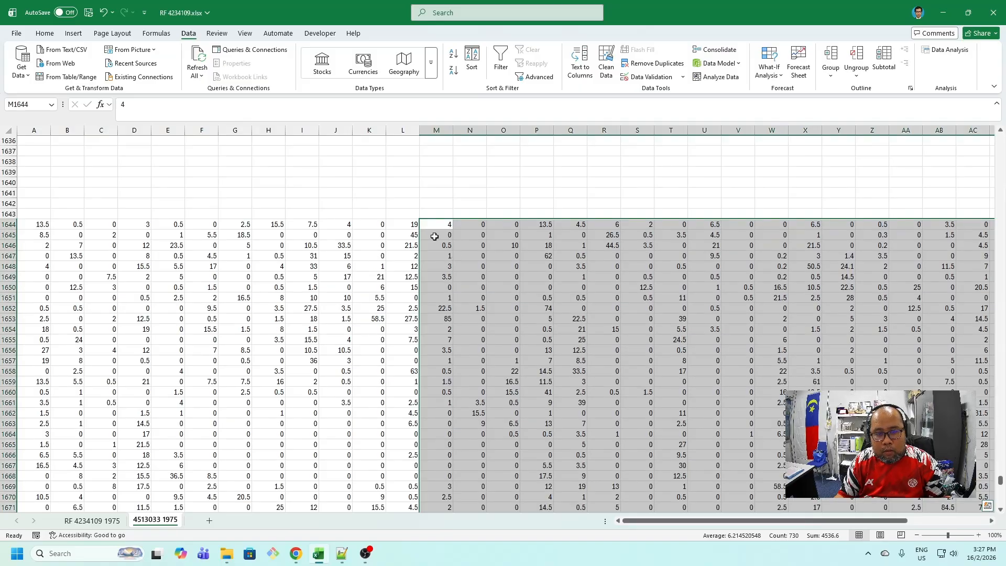
Place the whole combined block in rows 1644 to 1674 beside the preceding year's block, starting at cell M1601.
key("ctrl+a")
scroll(406, 262, "down", 1)
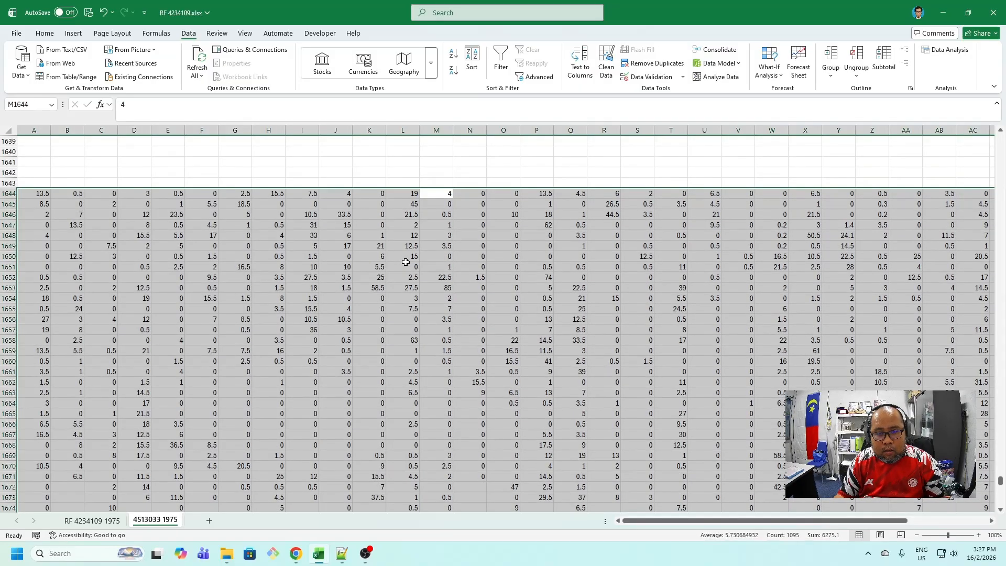
key("ctrl+c")
scroll(392, 320, "up", 10)
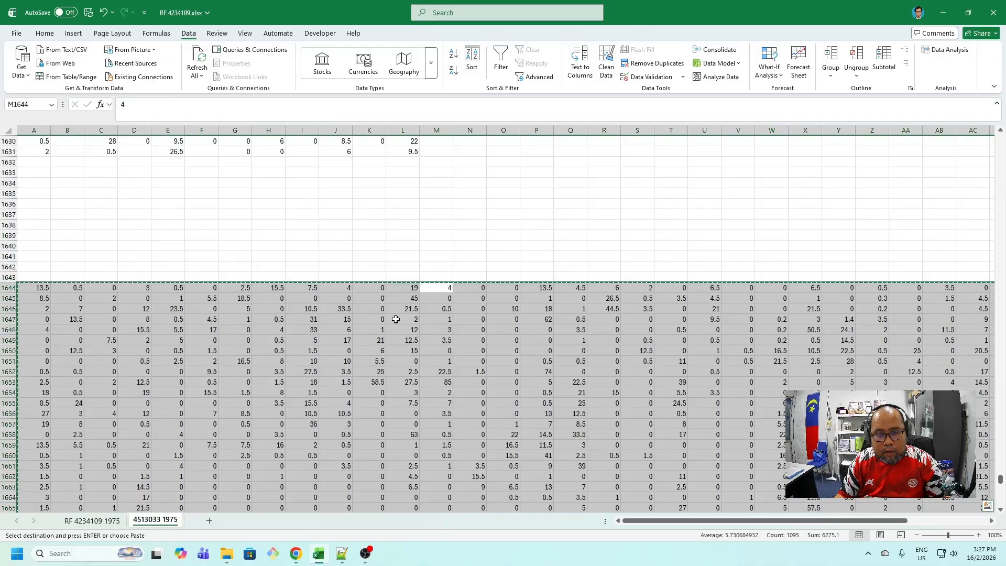
scroll(392, 321, "up", 4)
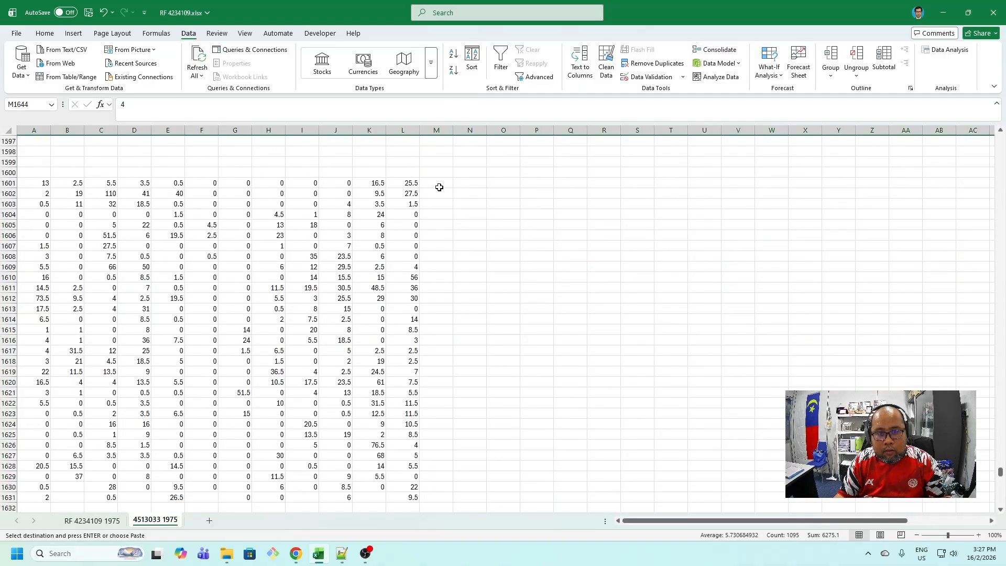
left_click(439, 187)
key("ctrl+v")
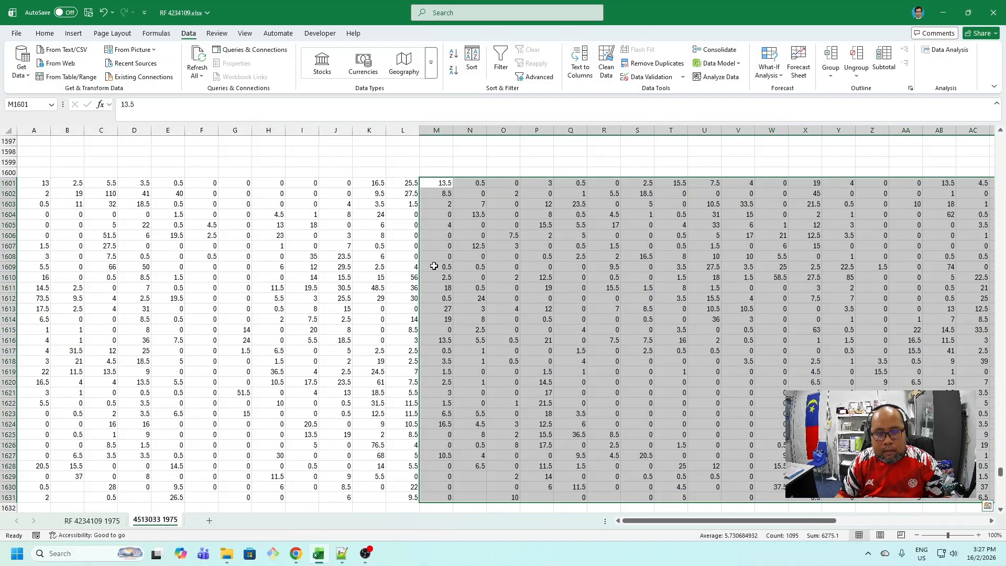
Place the whole combined block in rows 1601 to 1631 beside the preceding year's block, starting at cell M1558.
key("ctrl+a")
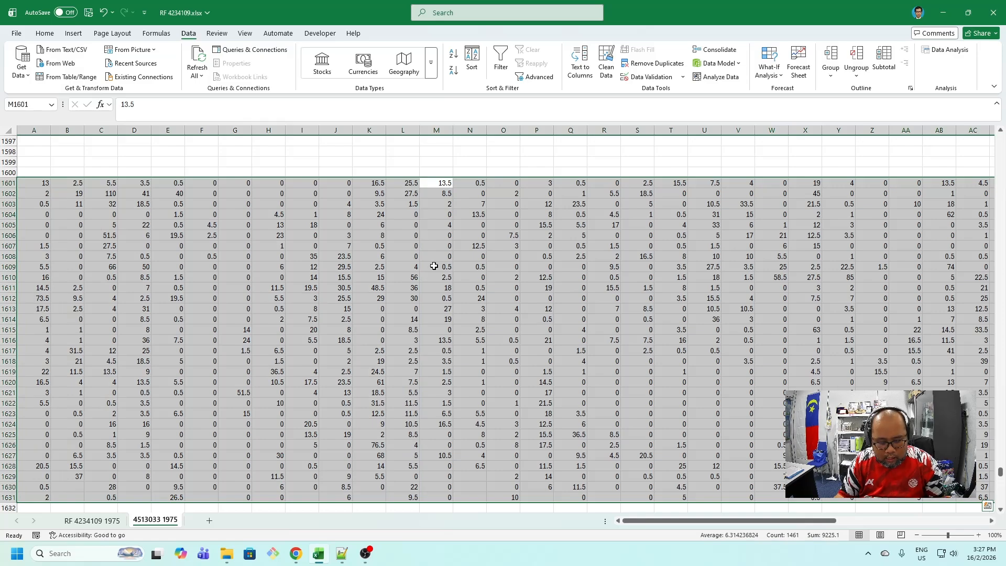
key("ctrl+c")
scroll(434, 266, "up", 14)
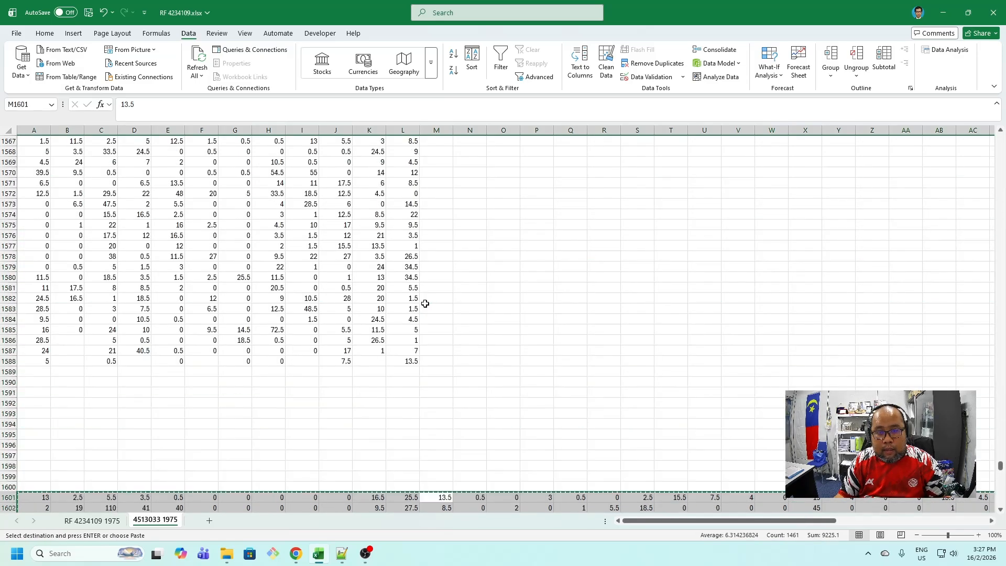
left_click(433, 174)
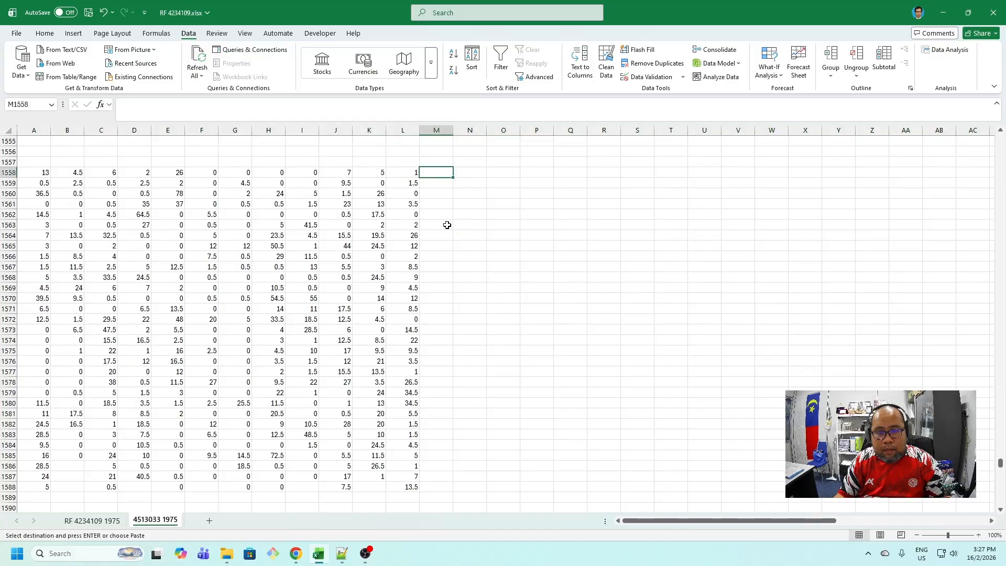
key("Return")
Move the whole combined block in rows 1558 to 1588 beside the preceding year's block, starting at cell M1515.
left_click(394, 288)
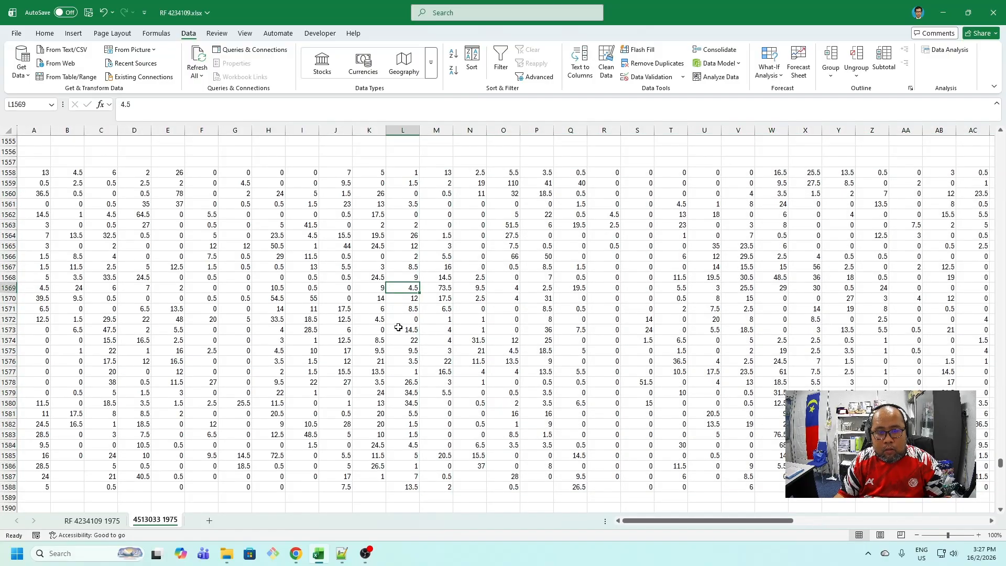
key("ctrl+a")
right_click(378, 238)
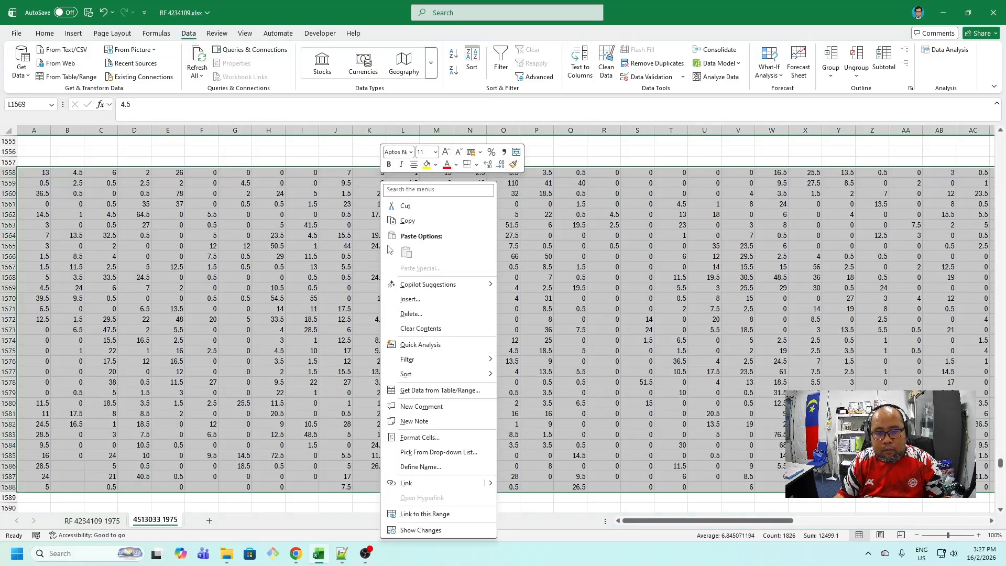
left_click(405, 207)
scroll(410, 281, "up", 12)
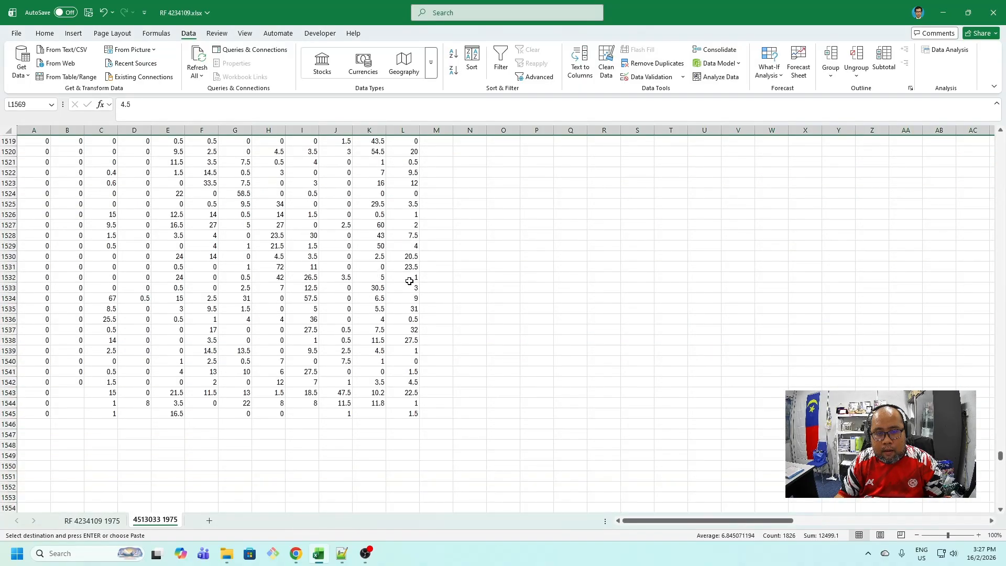
scroll(409, 281, "up", 5)
left_click(428, 257)
right_click(427, 257)
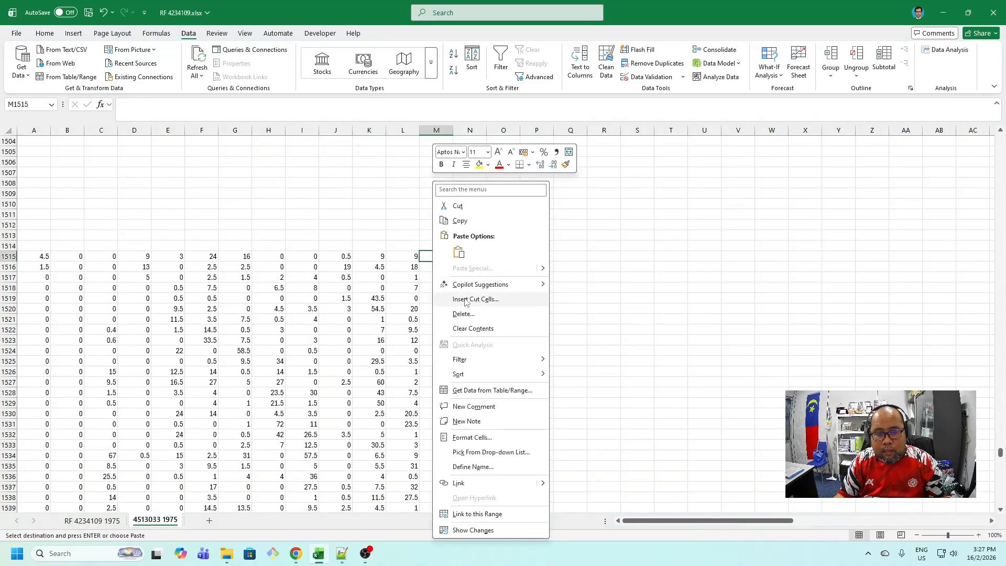
left_click(458, 252)
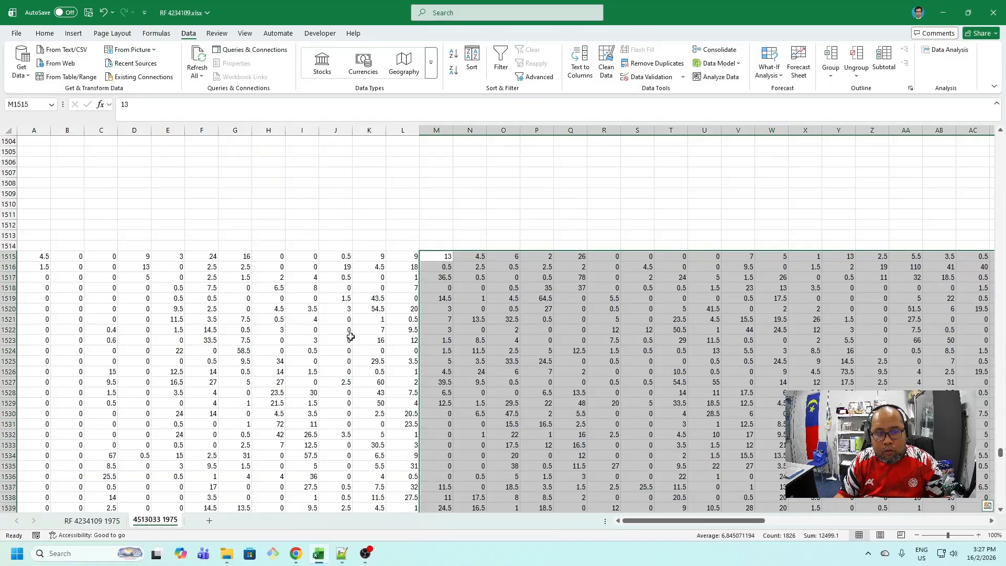
Cut the whole combined block that starts at row 1515 for placement beside the preceding year's block.
scroll(357, 334, "down", 2)
key("ctrl+x")
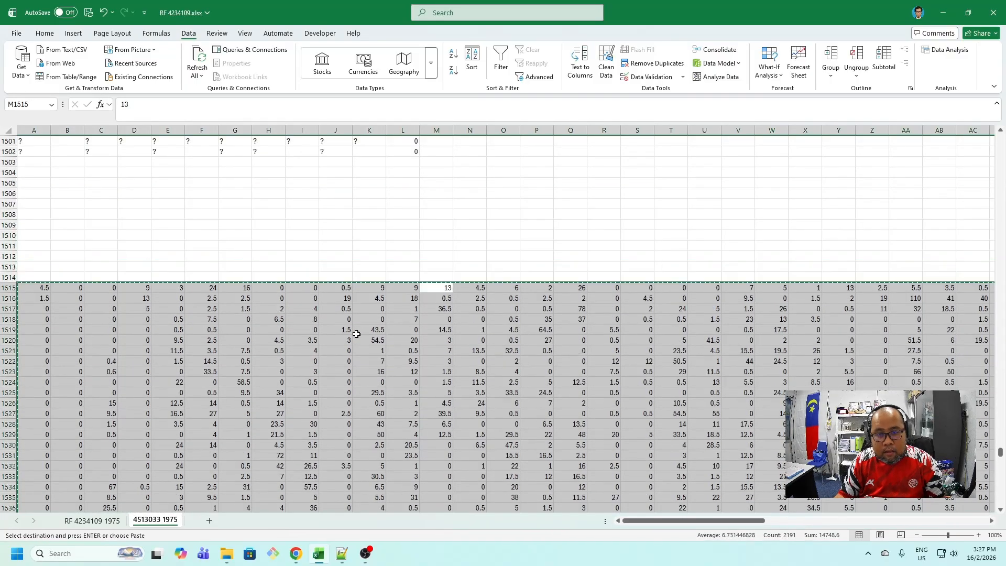
scroll(357, 334, "up", 15)
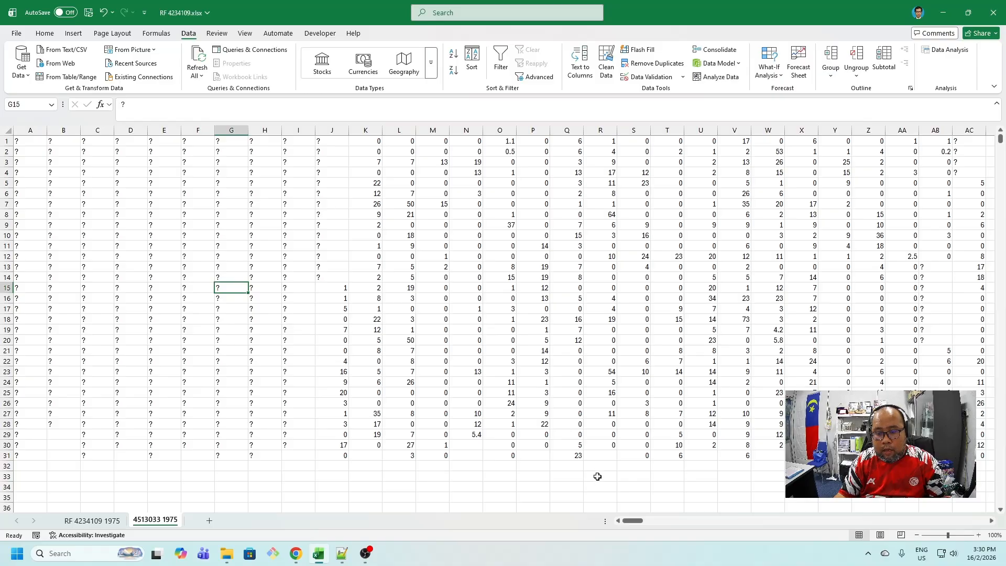
Try to stack the columns manually by moving the data from B1:RX31 below column A, starting at cell A32, and undo it.
left_click_drag(626, 524, 605, 526)
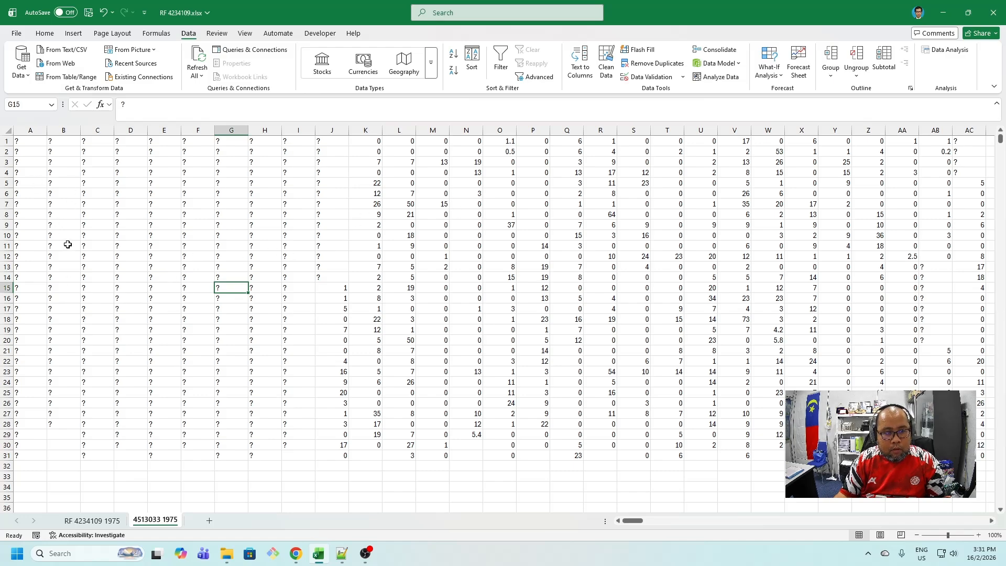
left_click(65, 143)
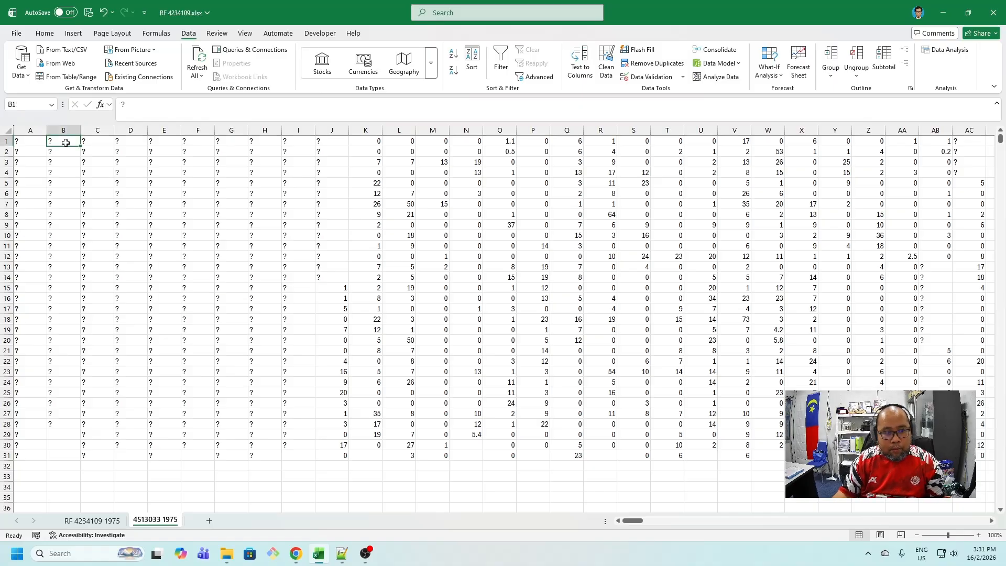
left_click(68, 455, "shift")
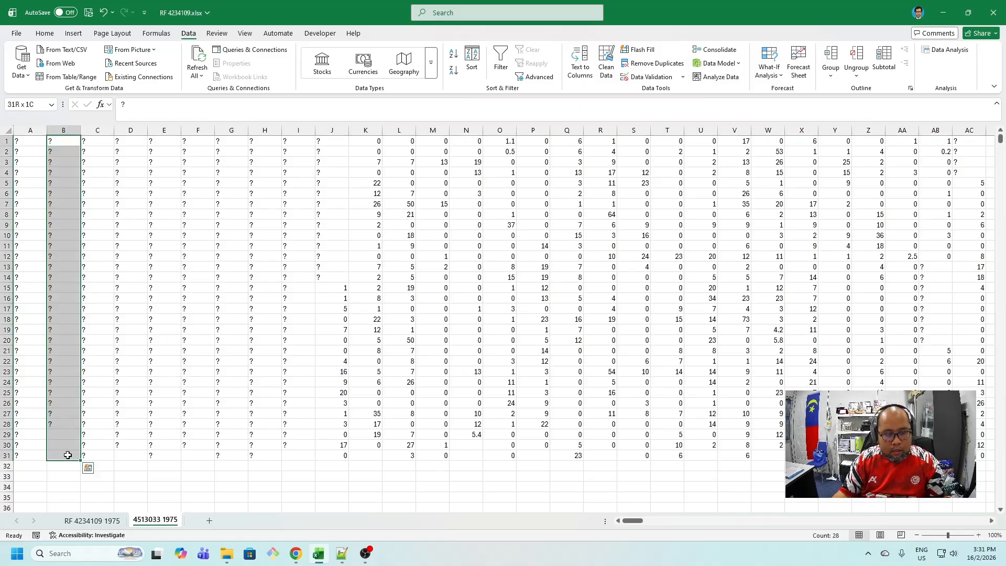
key("ctrl+shift+Right")
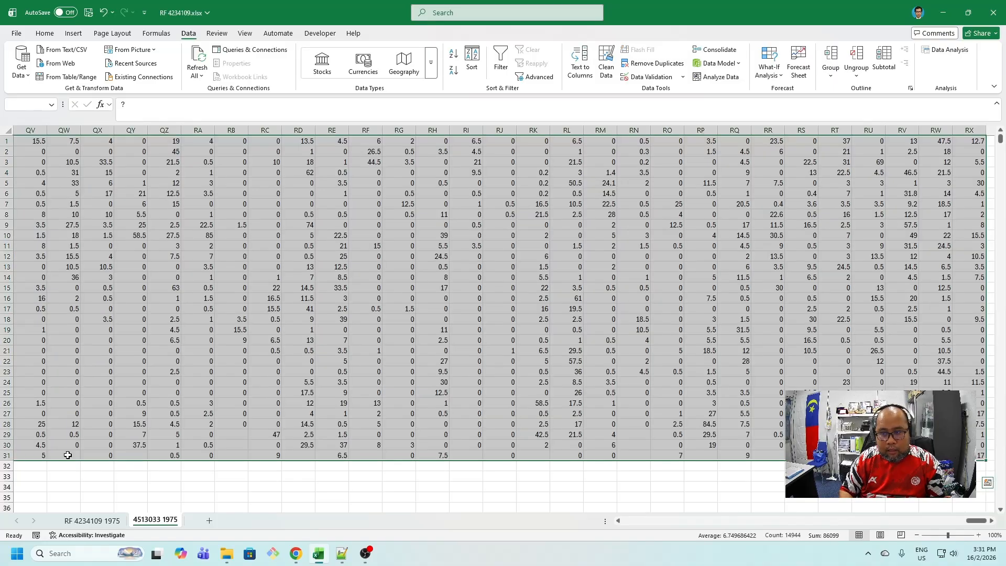
key("ctrl+x")
key("Left")
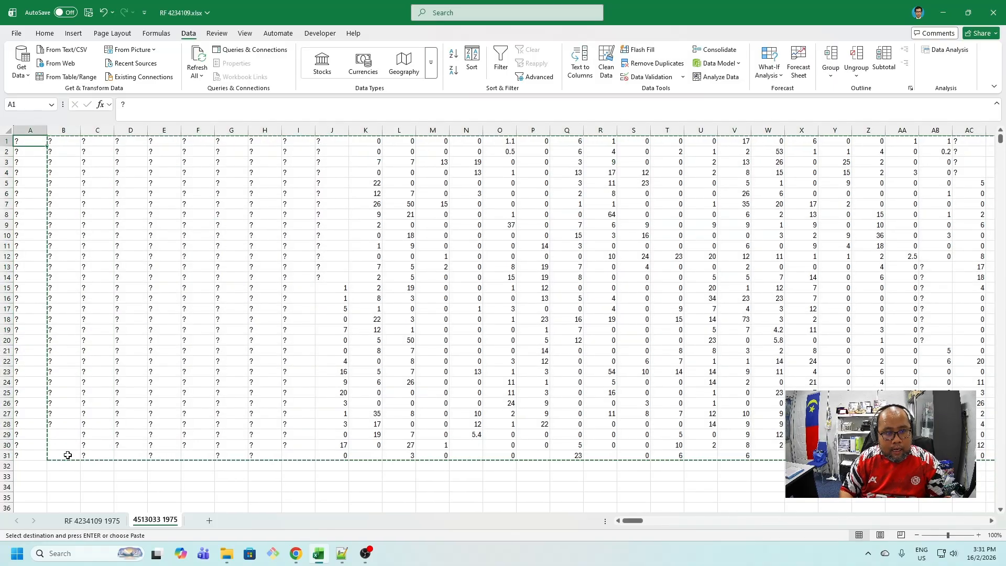
key("ctrl+Down")
key("Down")
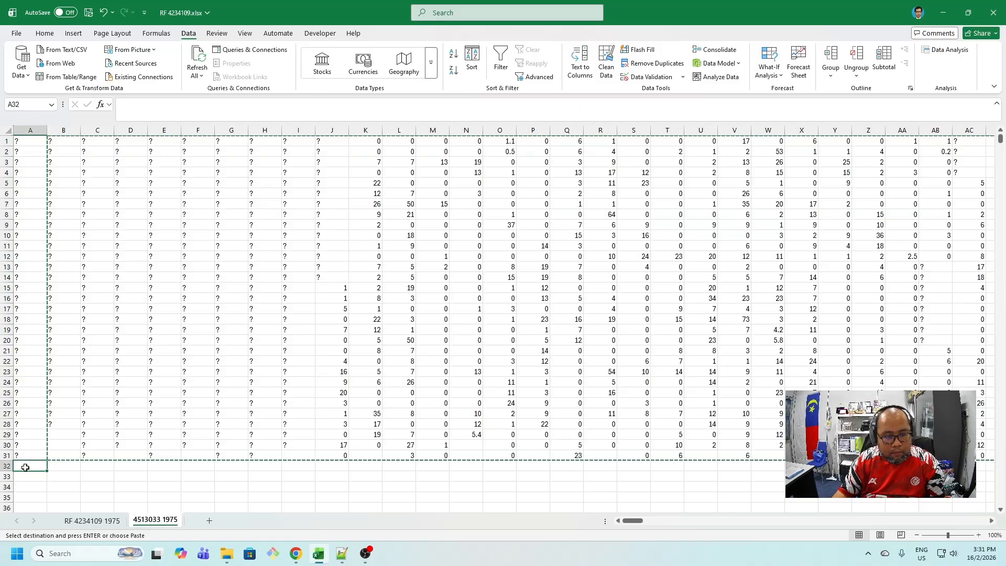
key("ctrl+v")
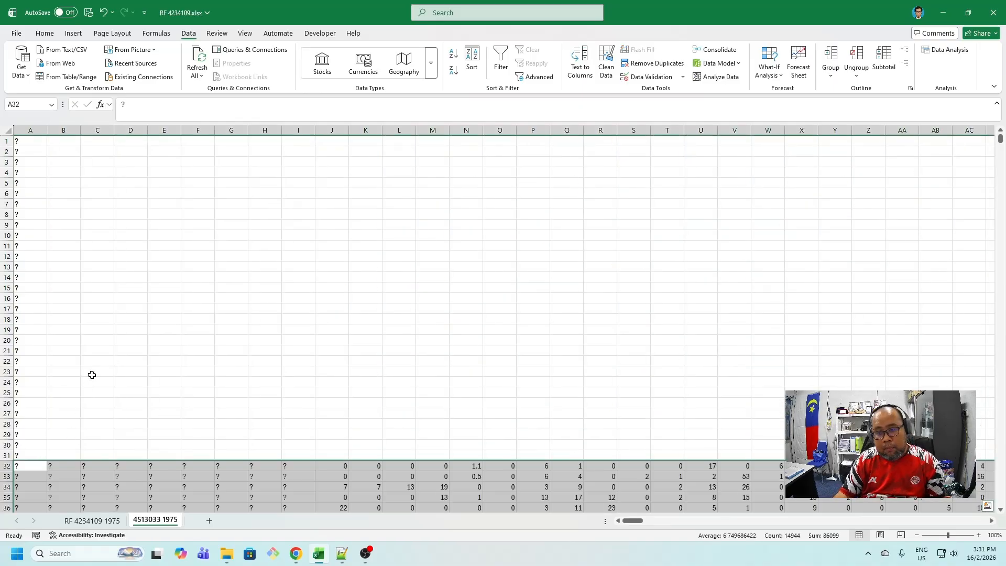
left_click(103, 14)
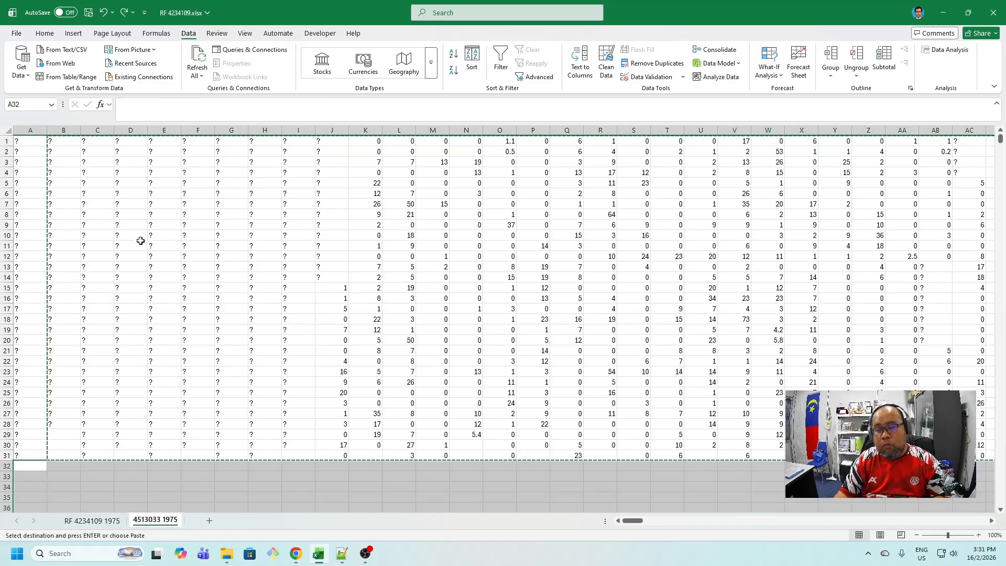
left_click(130, 265)
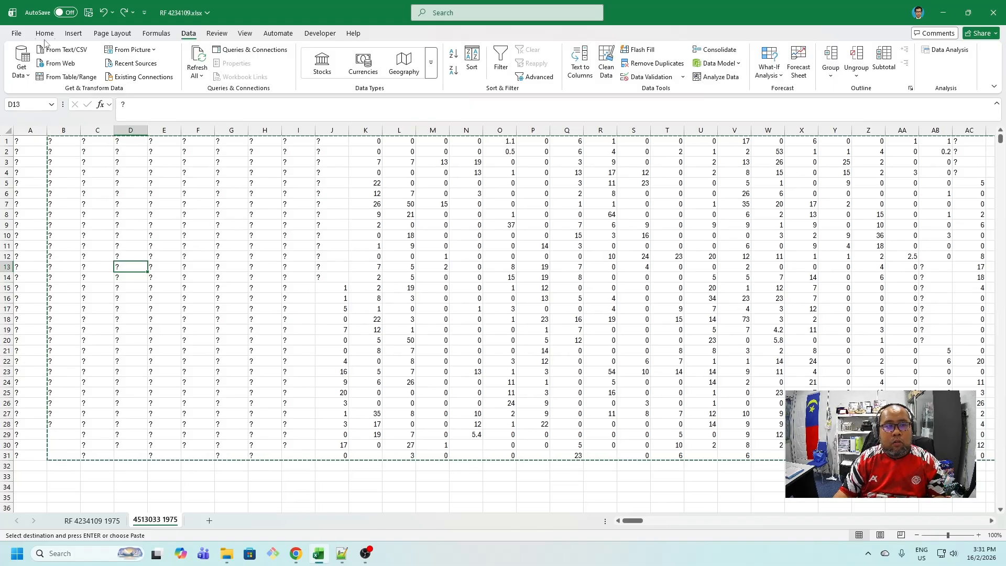
Create a new macro named multipletocolumn.
left_click(241, 35)
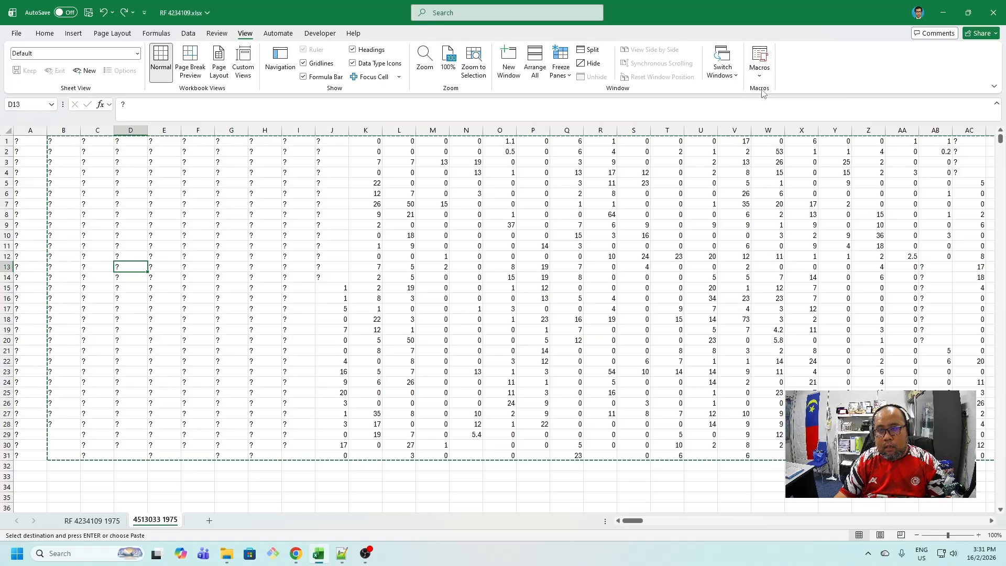
left_click(760, 58)
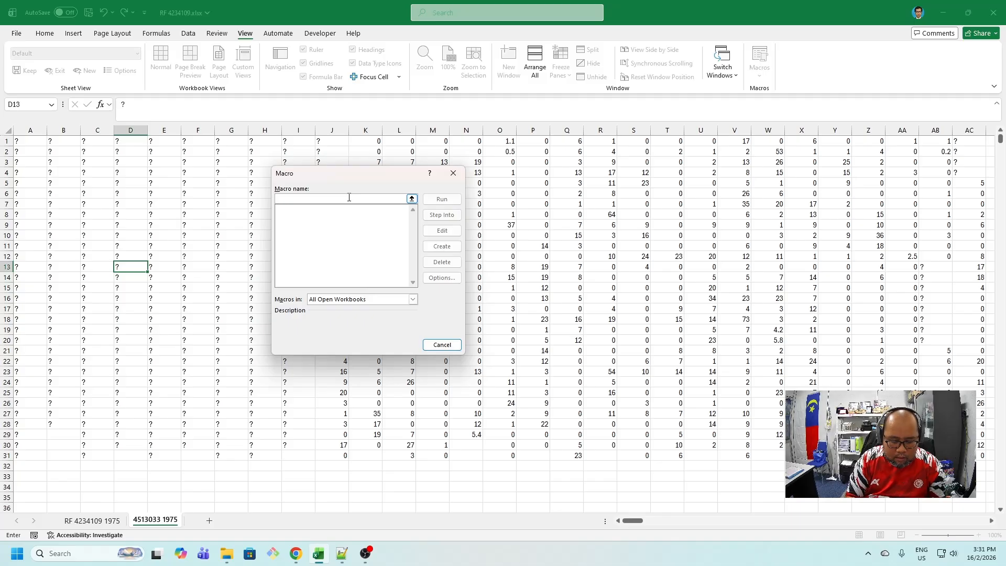
type("multipletocolumn")
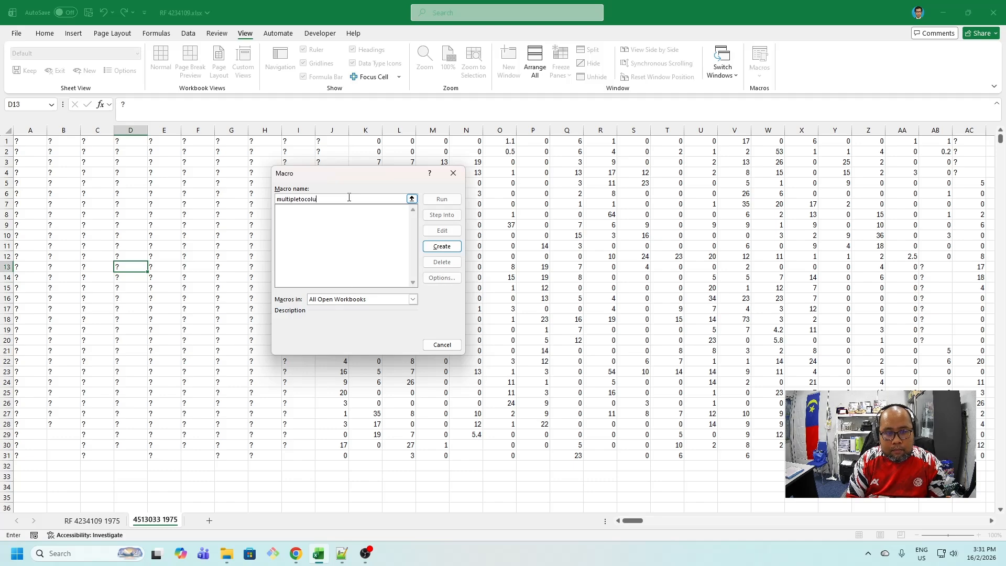
left_click(439, 249)
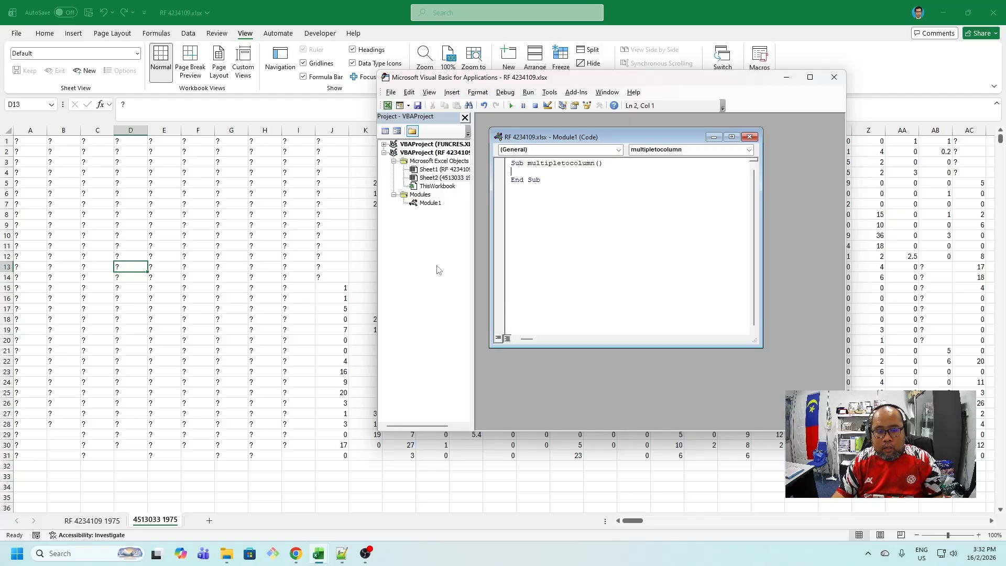
Switch to Notepad++ and copy the Nebraska macro's body, from "Dim k As Integer" to "Loop", from multi-column into one-column.txt.
left_click(341, 555)
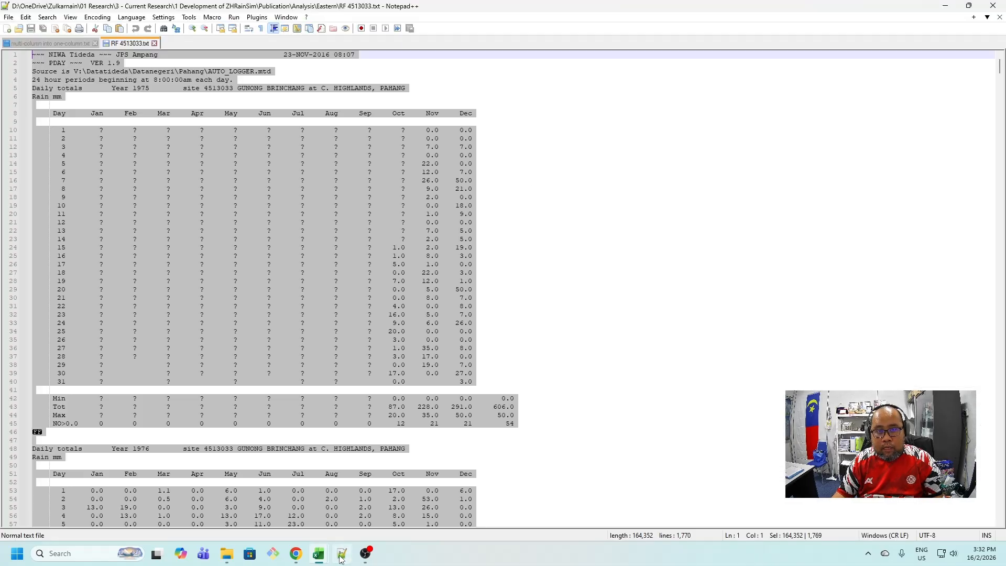
left_click(55, 43)
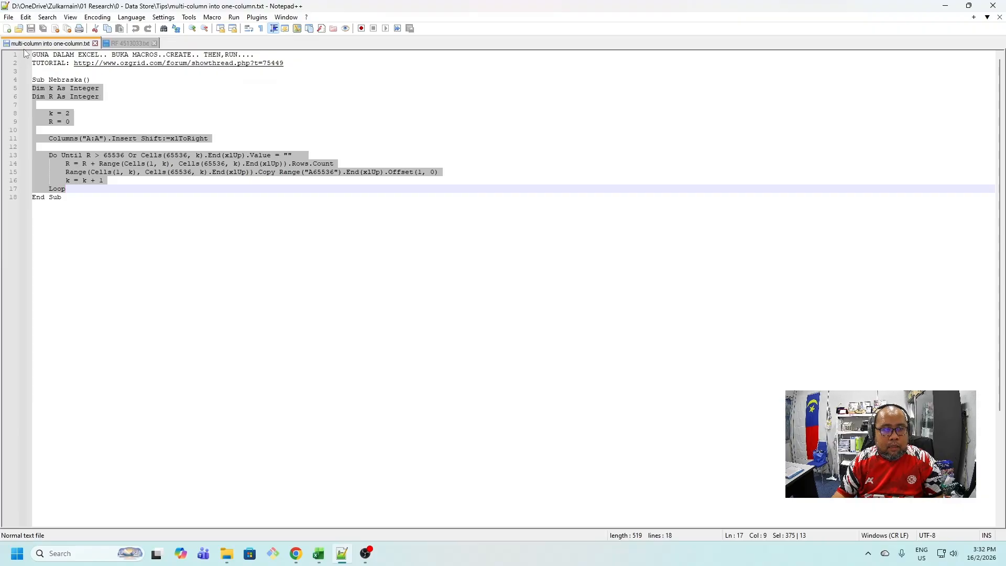
left_click(150, 107)
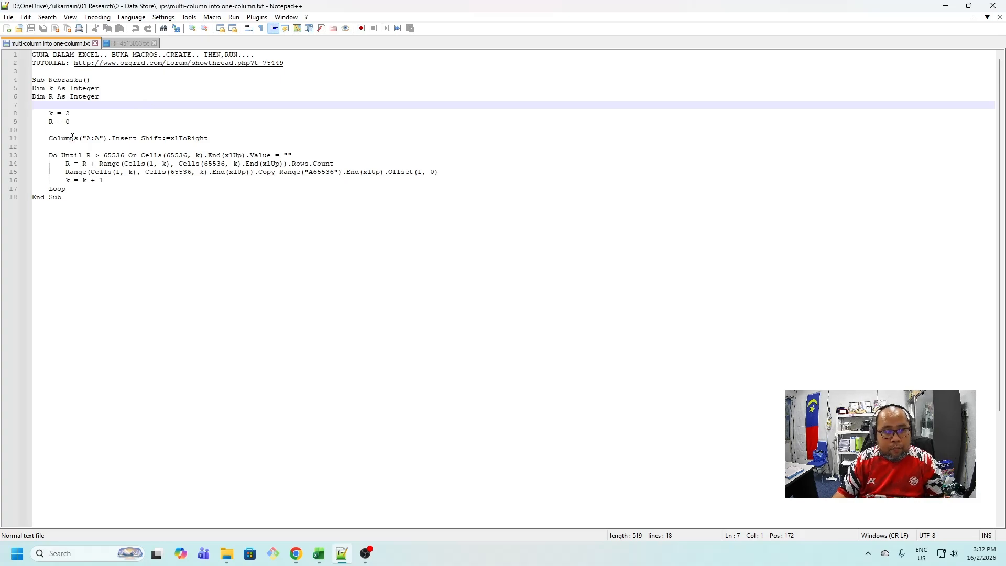
left_click(34, 88)
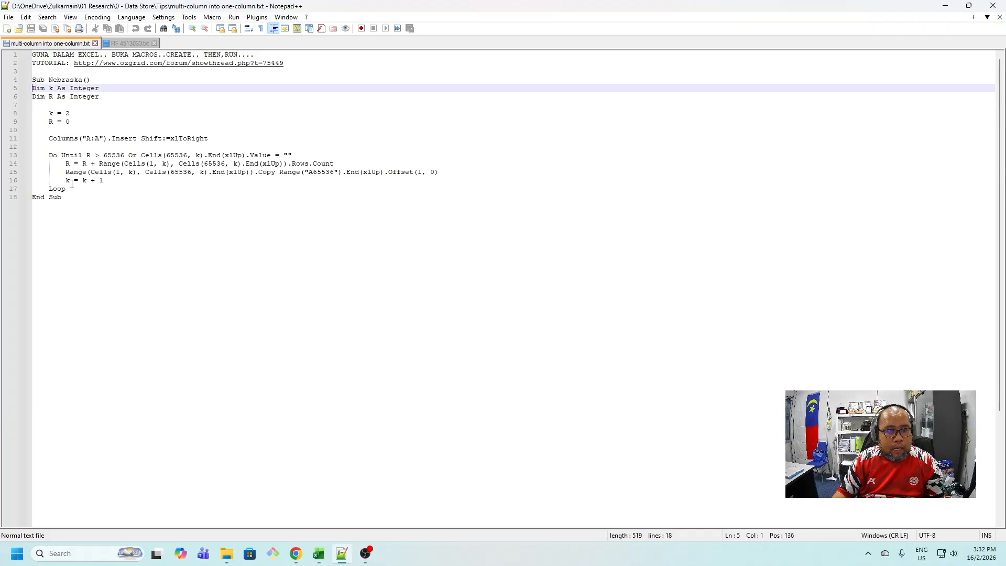
left_click_drag(67, 189, 24, 91)
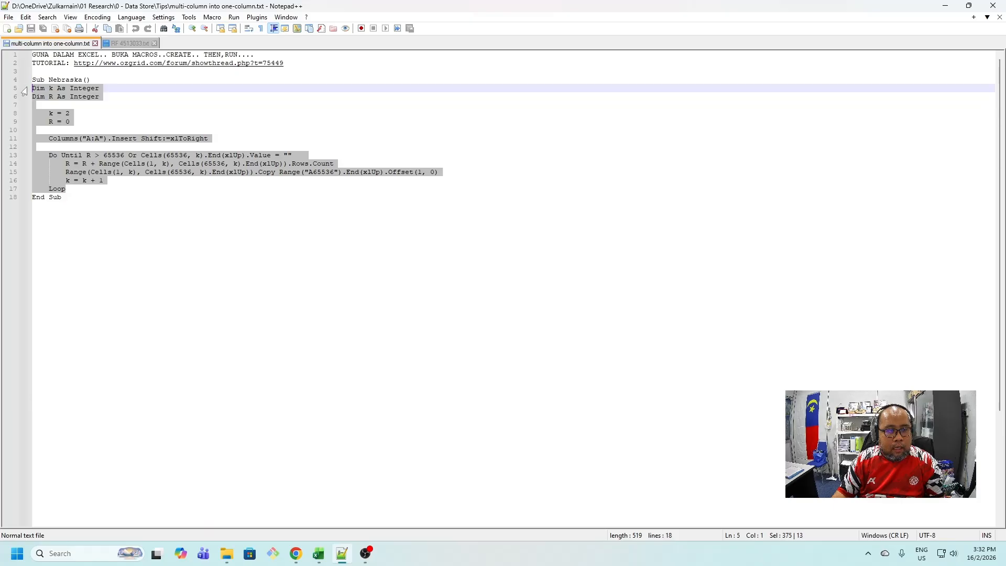
right_click(54, 95)
left_click(74, 111)
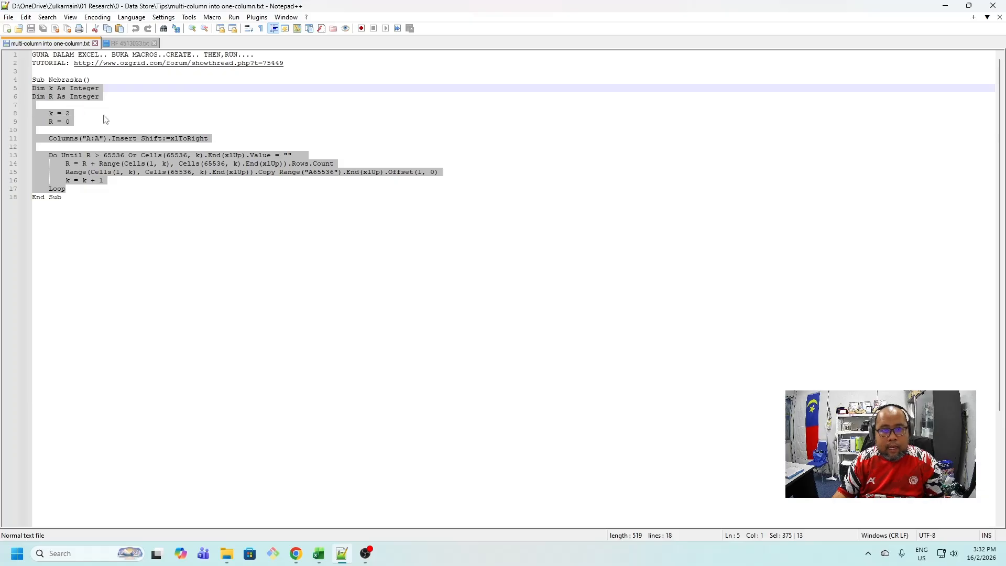
Return to the Visual Basic editor and paste the copied code into the body of the multipletocolumn macro.
left_click(946, 7)
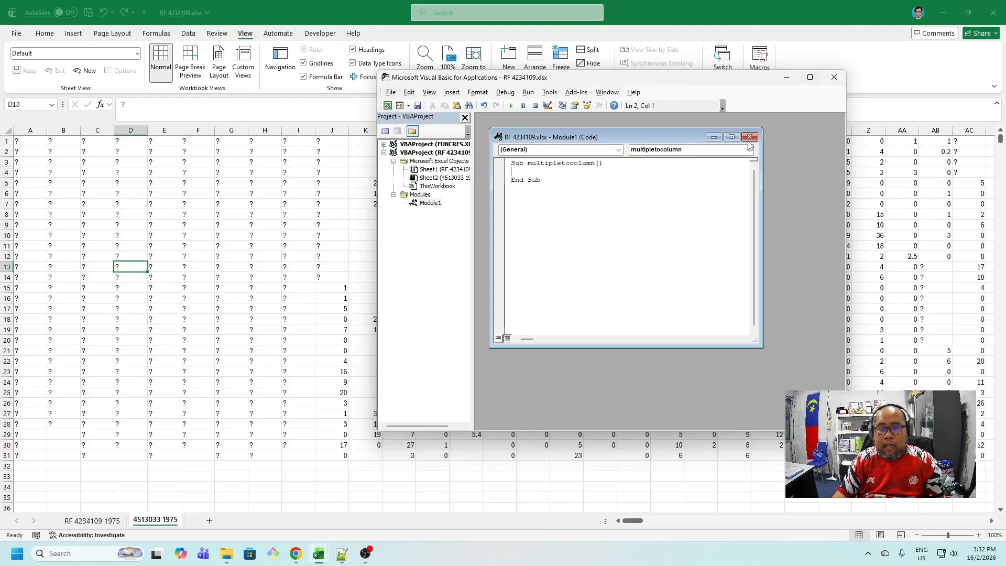
right_click(523, 172)
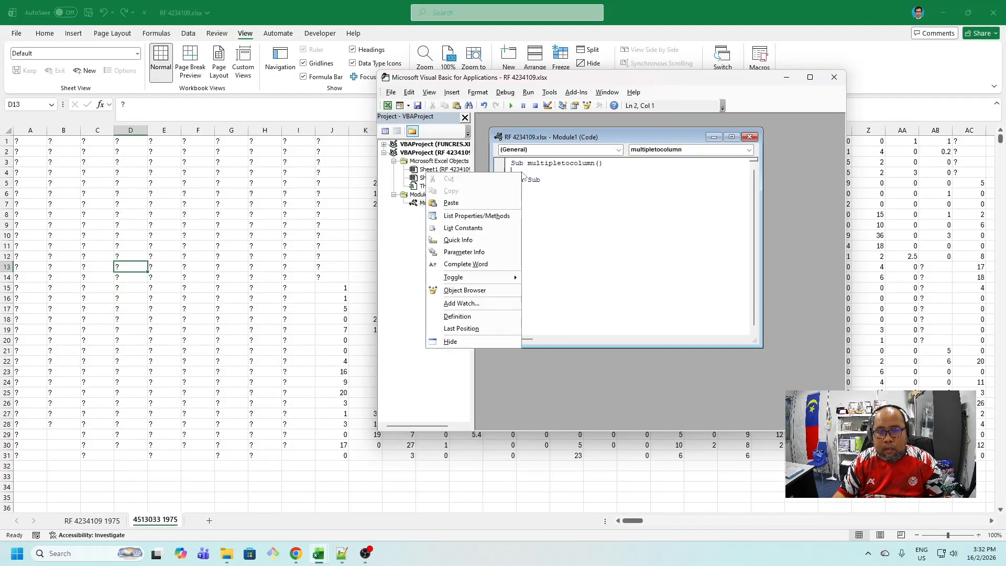
left_click(491, 207)
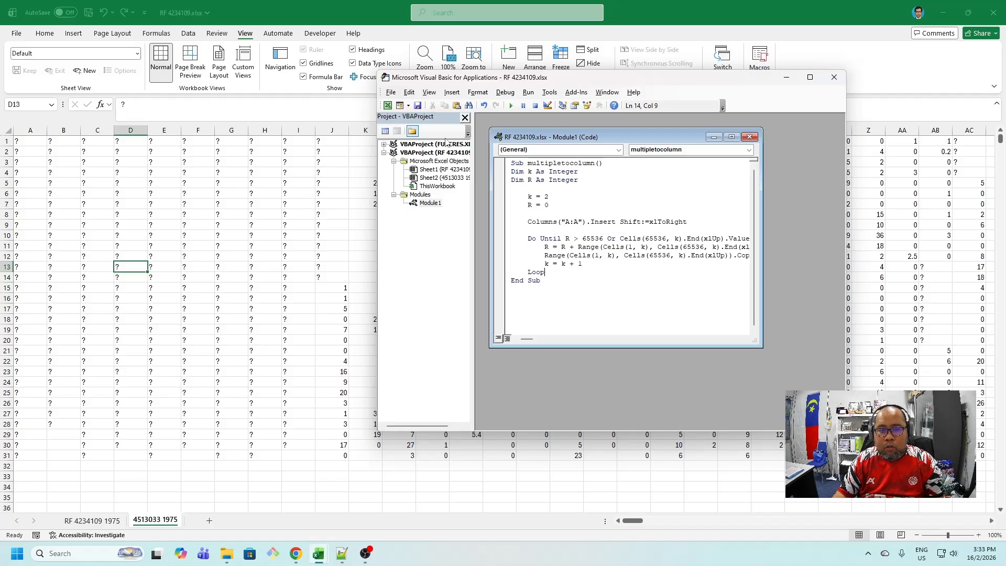
left_click(511, 107)
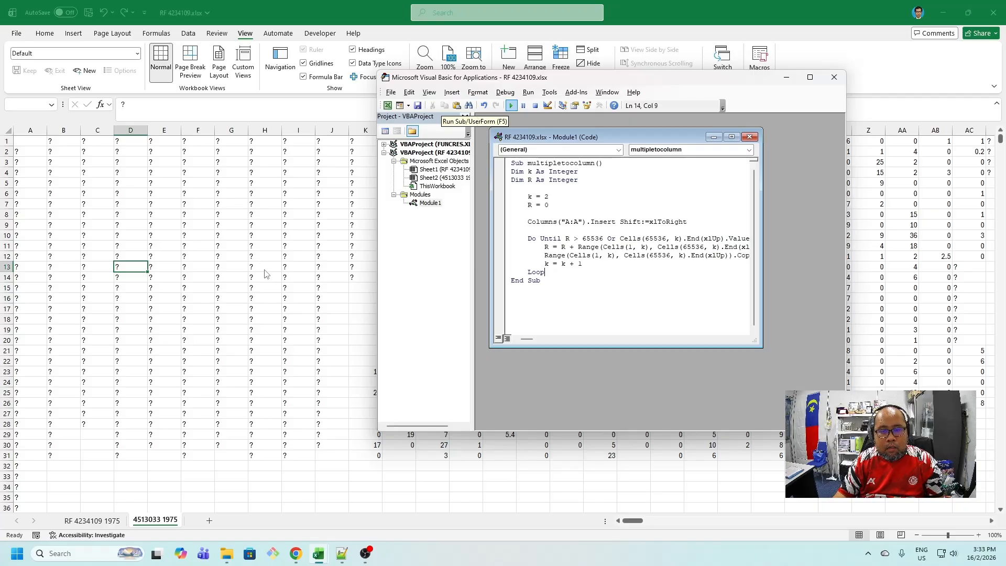
key("alt+F11")
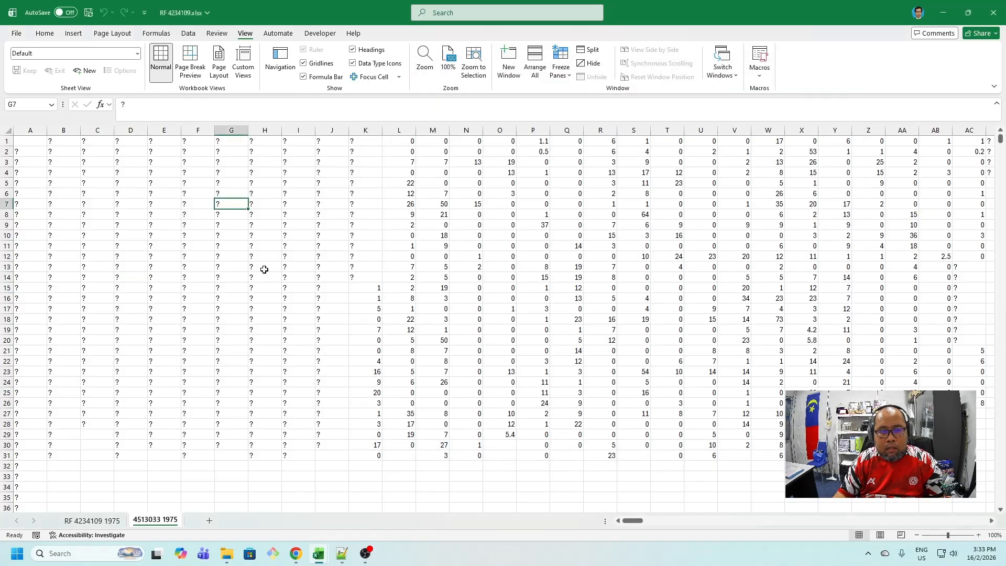
left_click(164, 265)
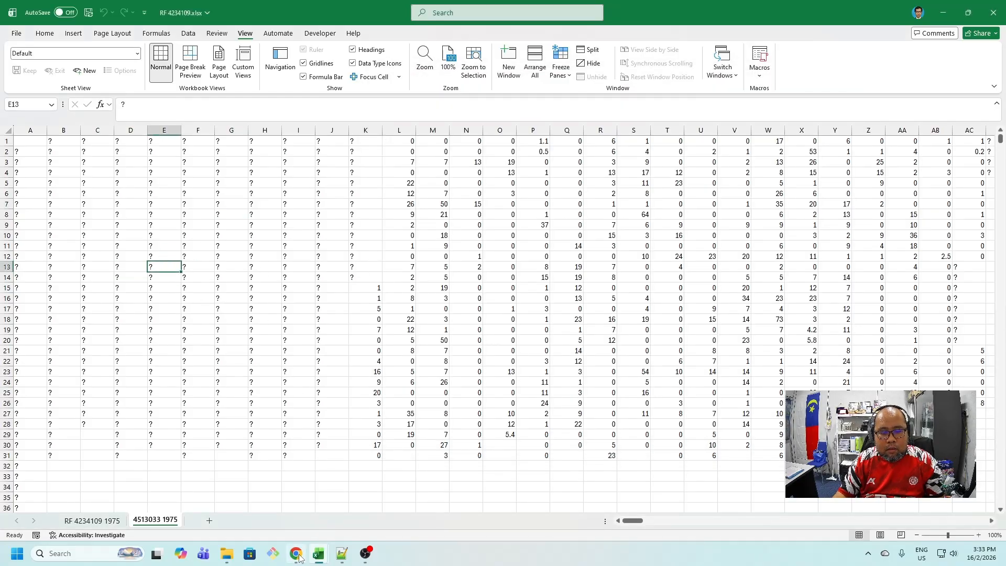
mouse_move(318, 561)
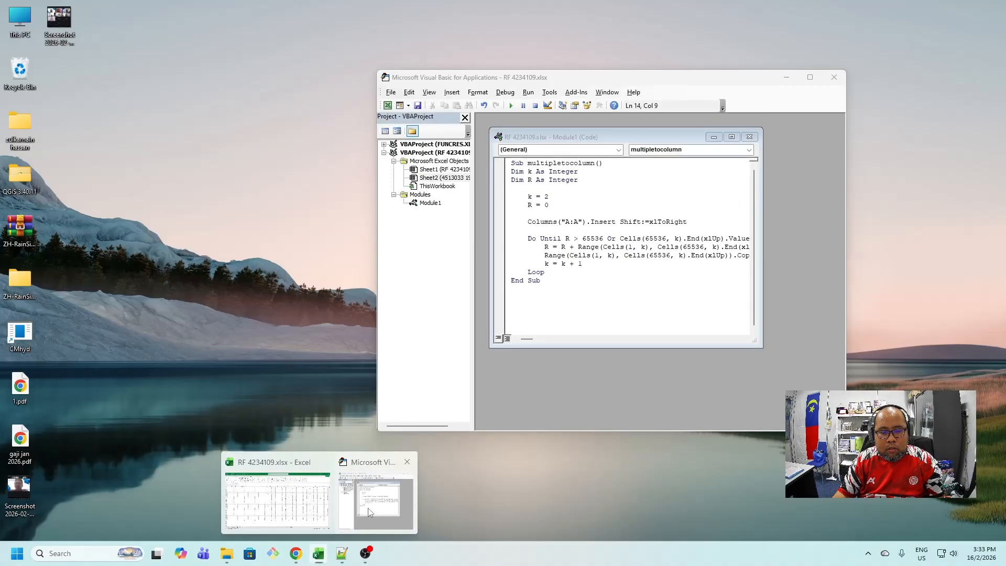
left_click(370, 503)
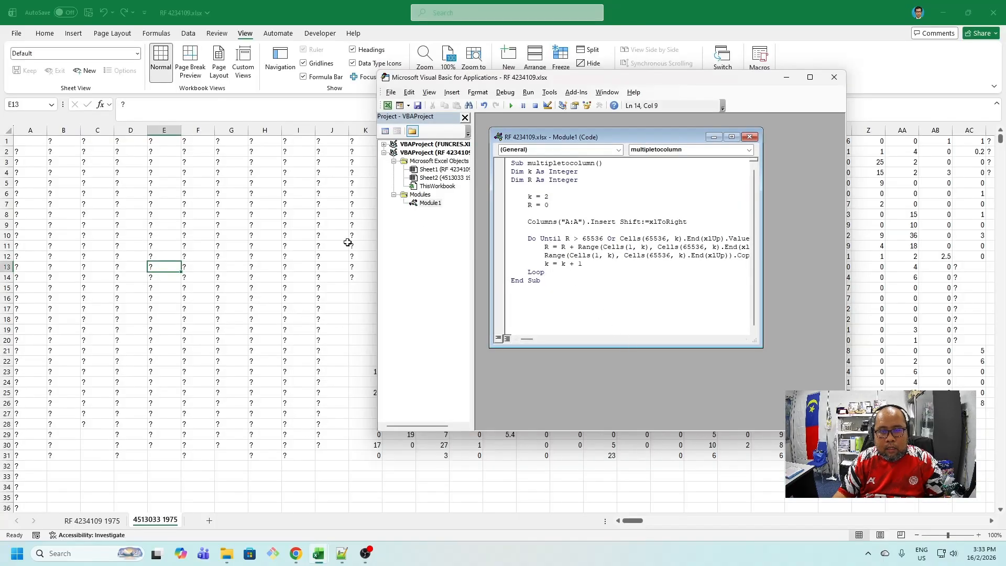
left_click(836, 80)
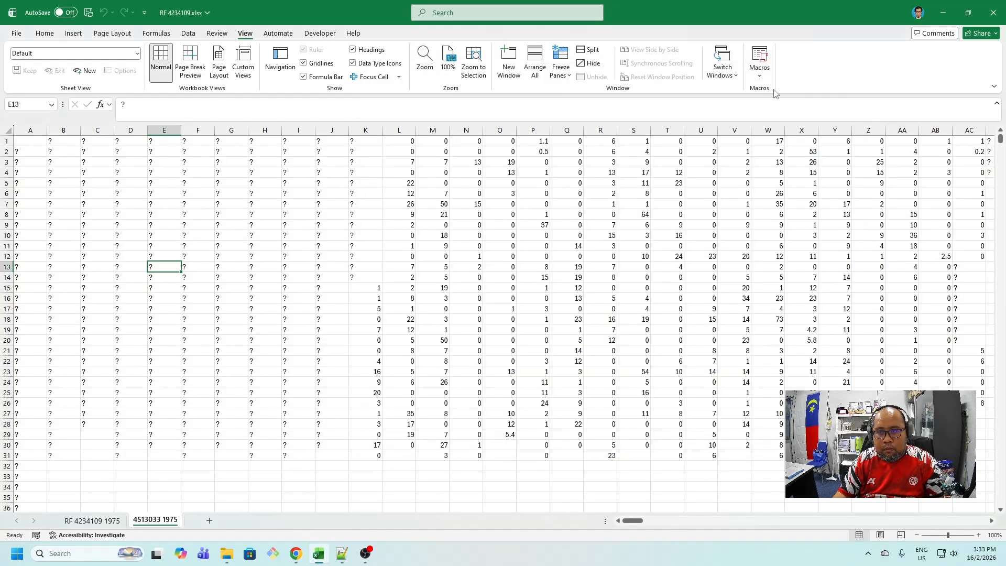
Examine the stacked rainfall values in column A, starting from cell A2, against the original columns.
left_click(65, 162)
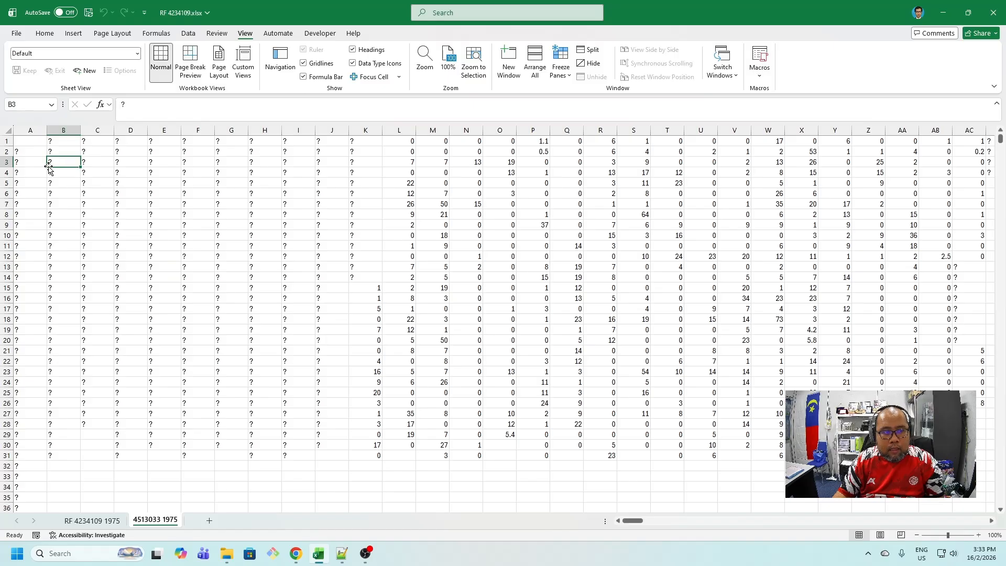
left_click(32, 153)
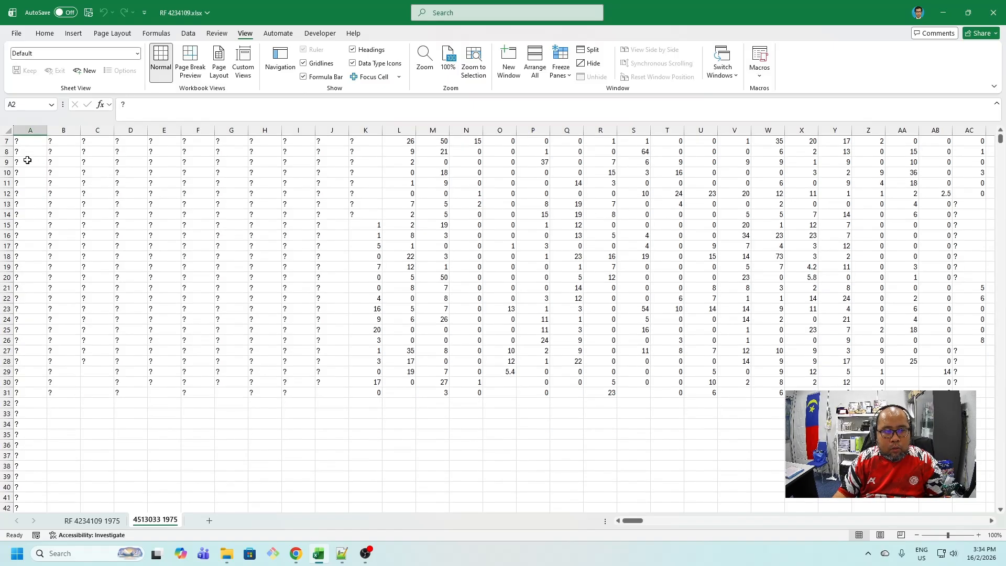
scroll(29, 167, "down", 10)
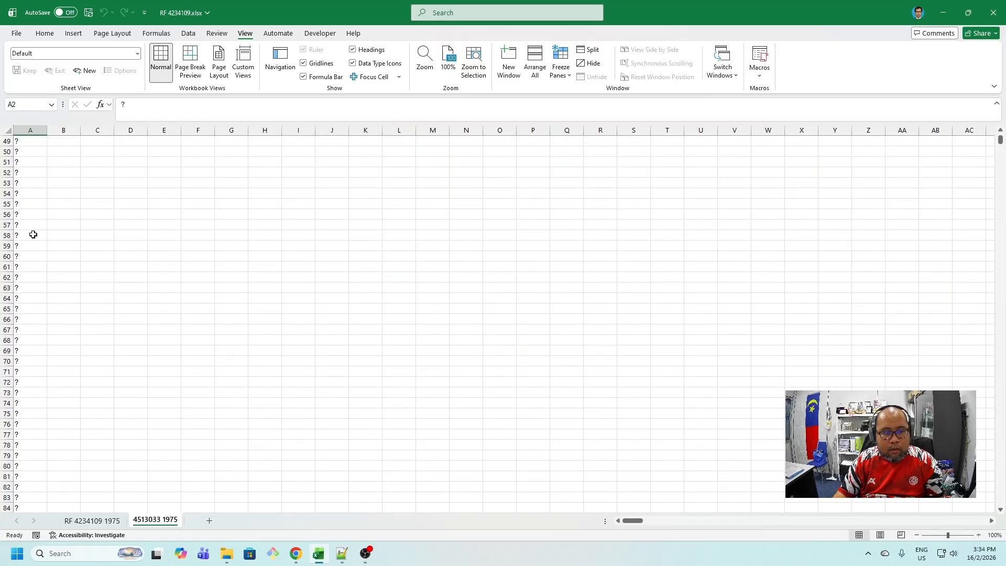
scroll(33, 232, "down", 20)
scroll(37, 236, "up", 3)
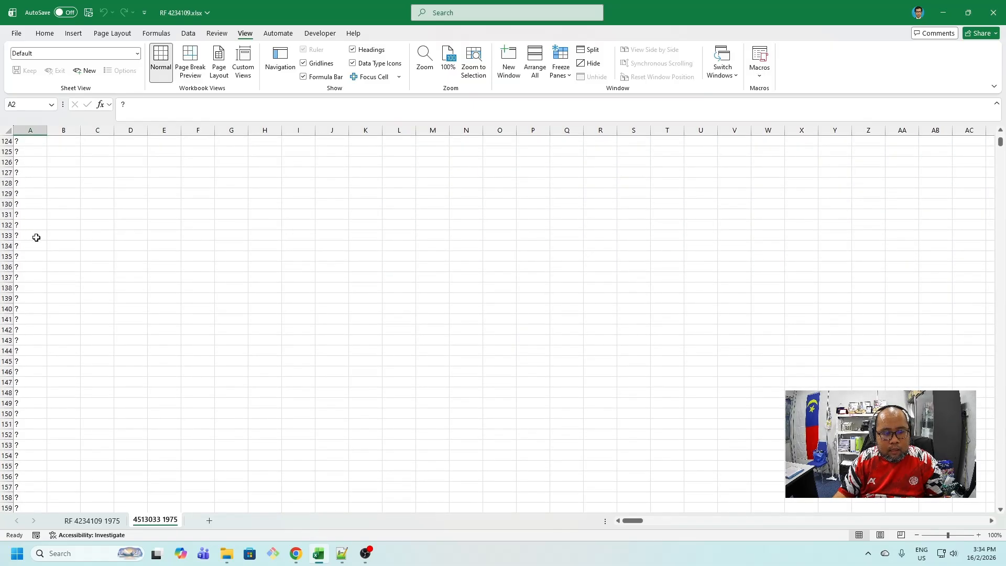
scroll(41, 235, "up", 20)
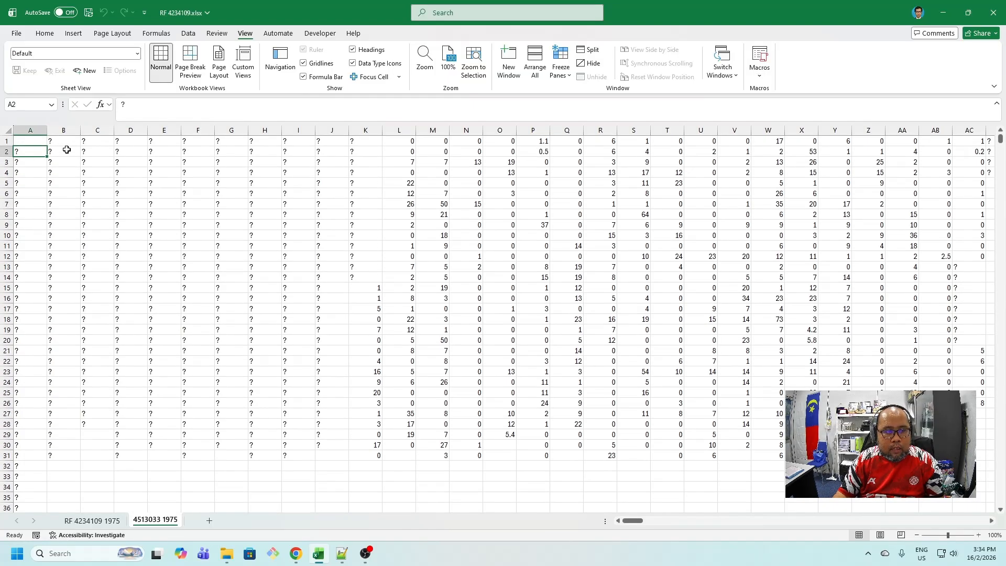
Delete the sheet columns holding the original rainfall data, from column B through column RY.
left_click(67, 143)
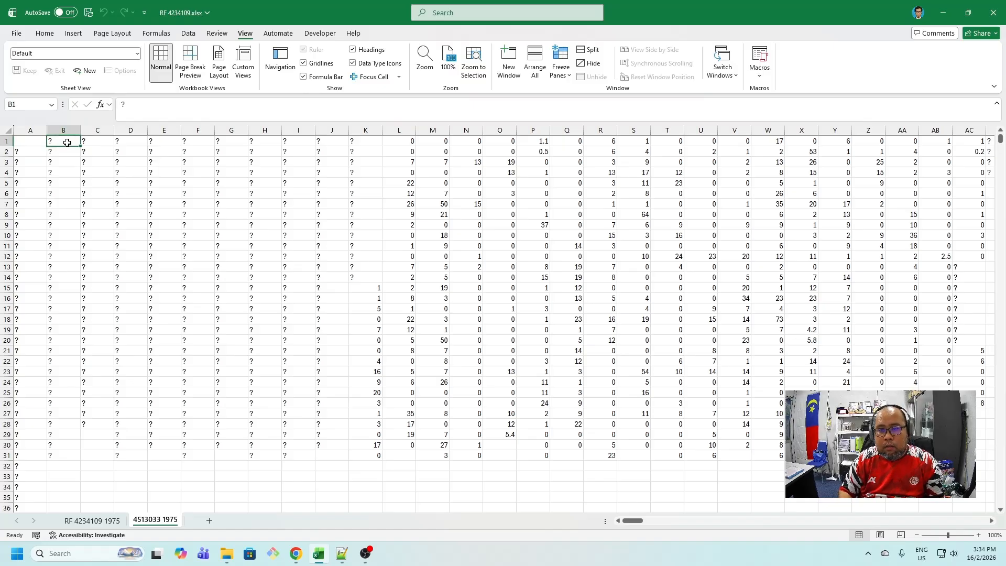
key("ctrl+shift+Right")
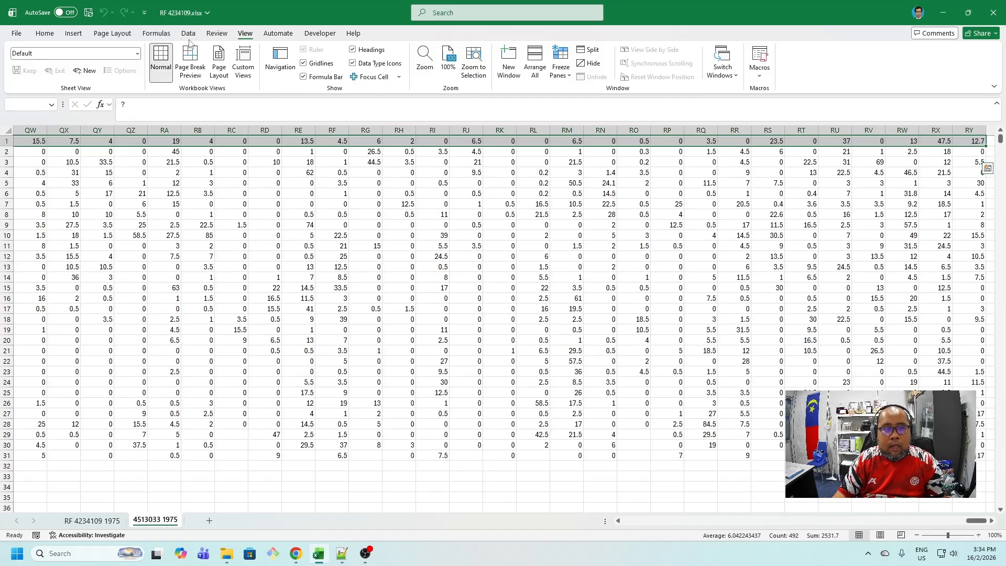
left_click(188, 35)
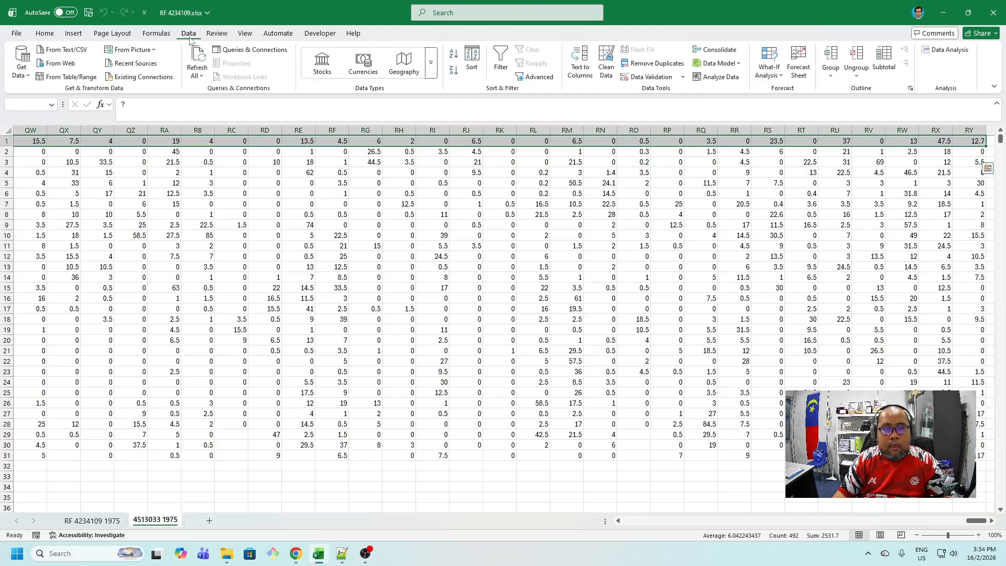
left_click(44, 34)
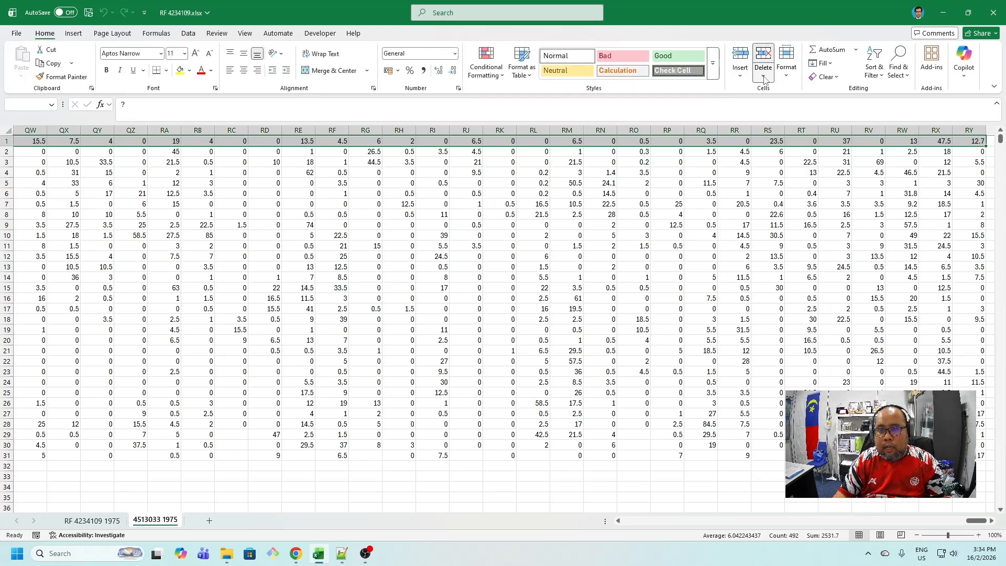
left_click(767, 77)
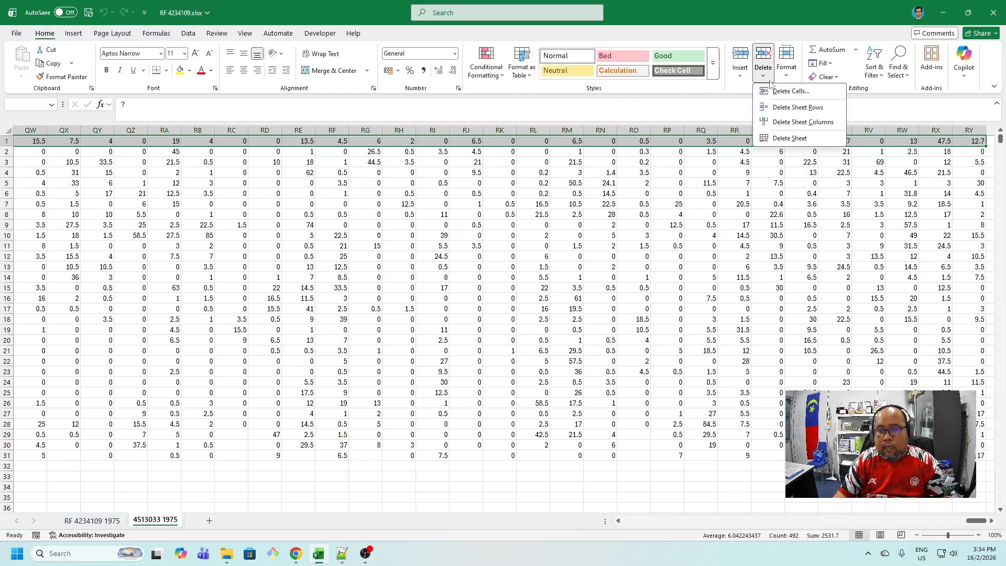
left_click(802, 122)
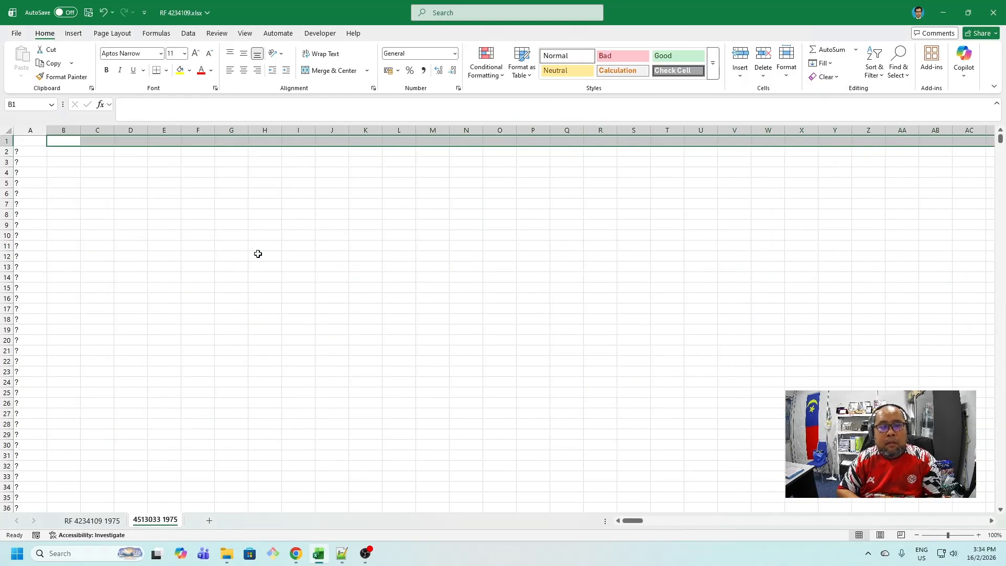
Delete the empty row 1 above the stacked rainfall values.
left_click(7, 141)
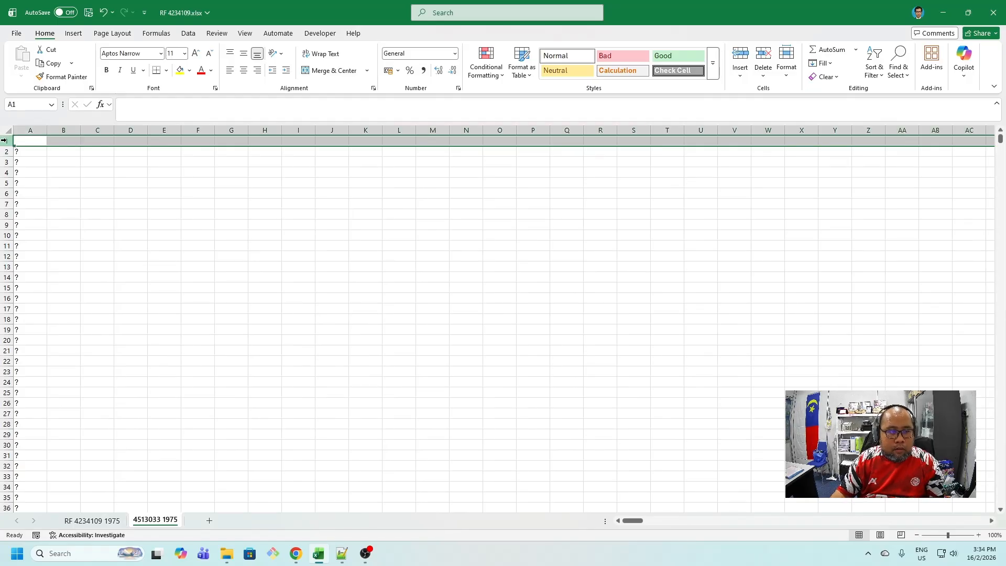
right_click(7, 142)
left_click(42, 272)
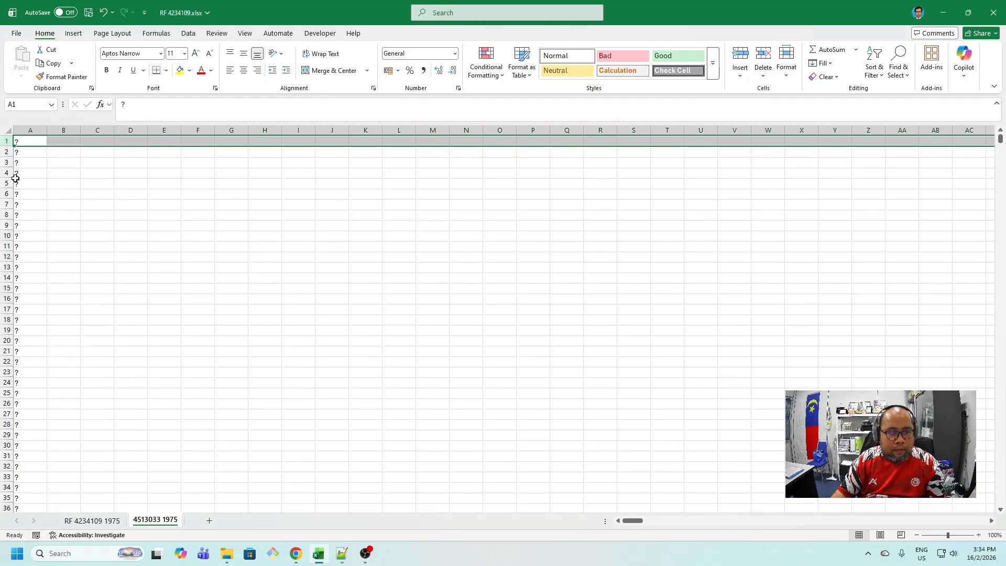
Examine the stacked values down column A, checking the "?" entries and where numeric rainfall readings begin.
scroll(27, 233, "down", 20)
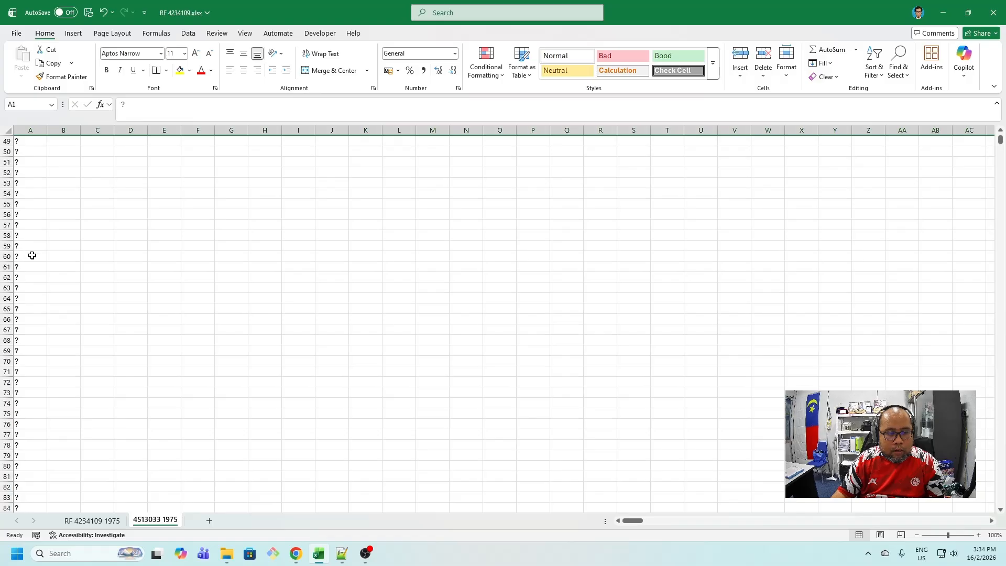
scroll(34, 257, "down", 20)
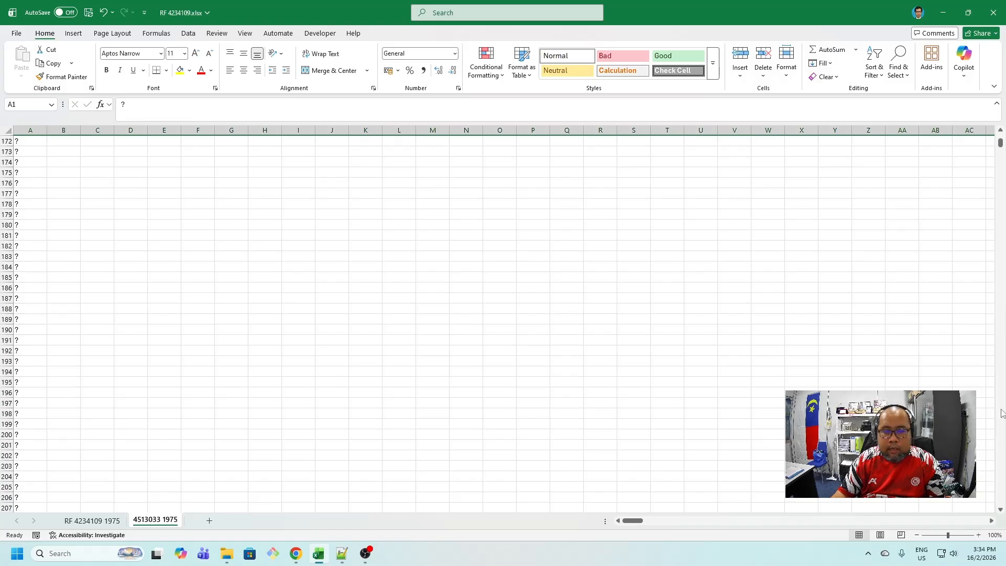
scroll(29, 225, "down", 11)
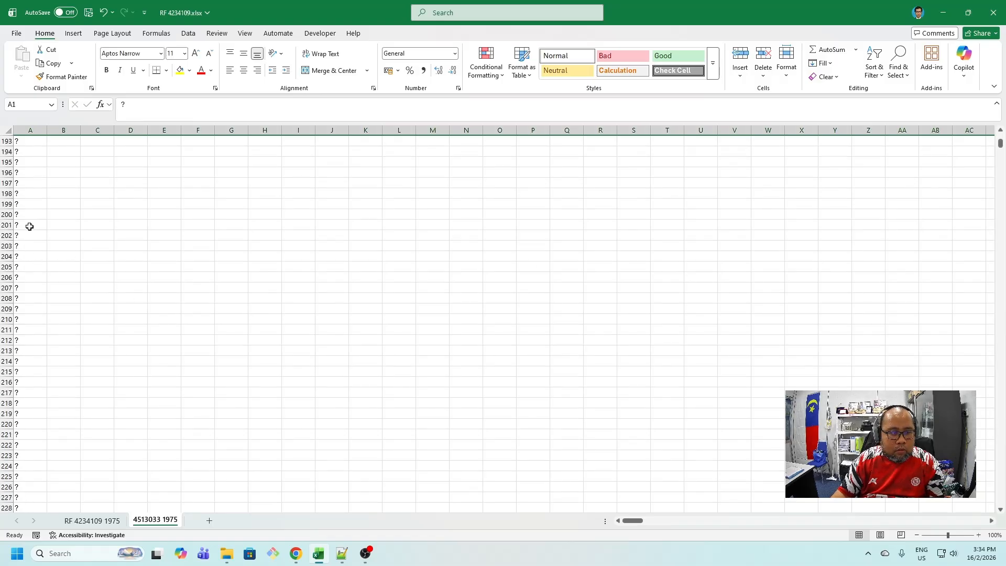
left_click(19, 203)
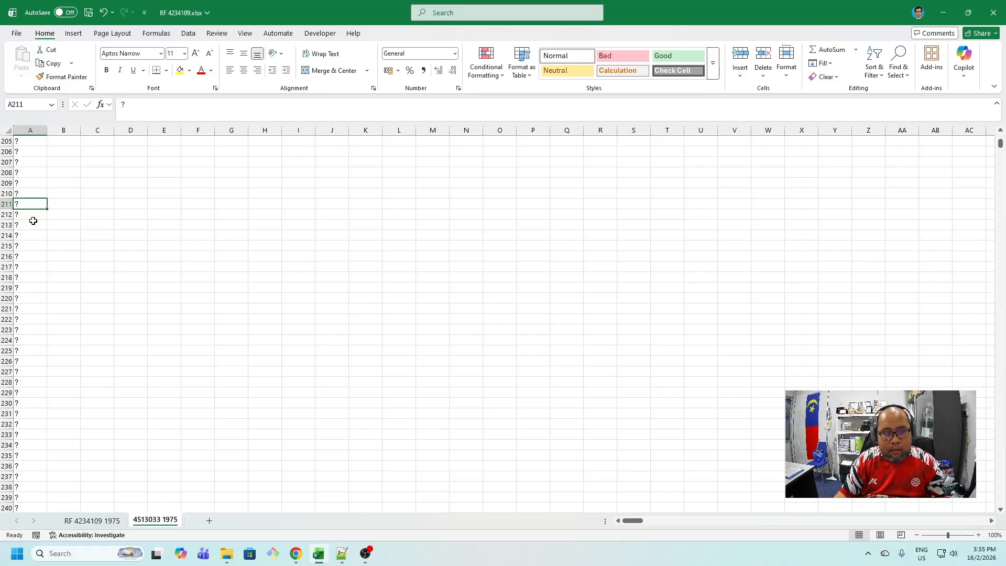
scroll(33, 221, "down", 16)
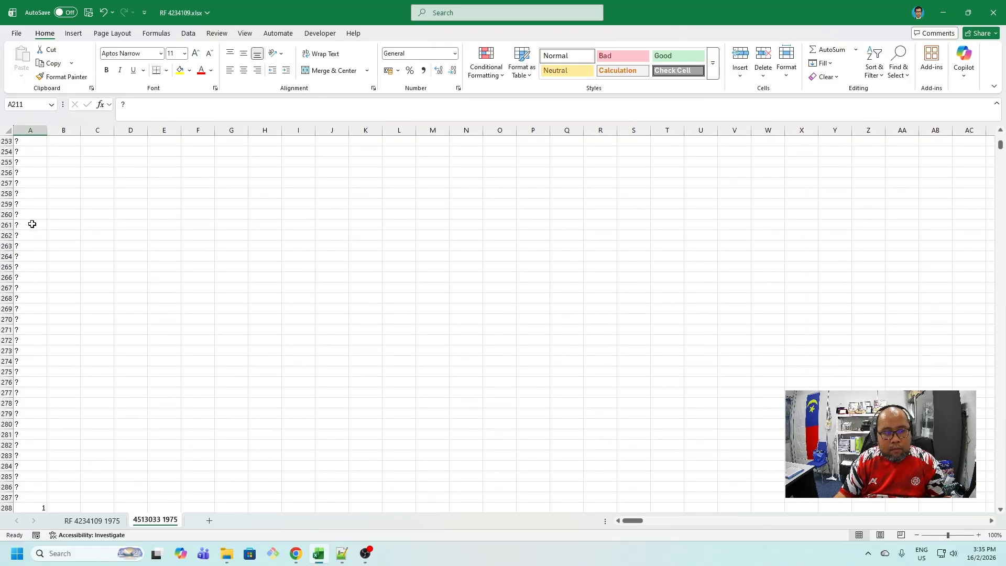
scroll(32, 224, "down", 10)
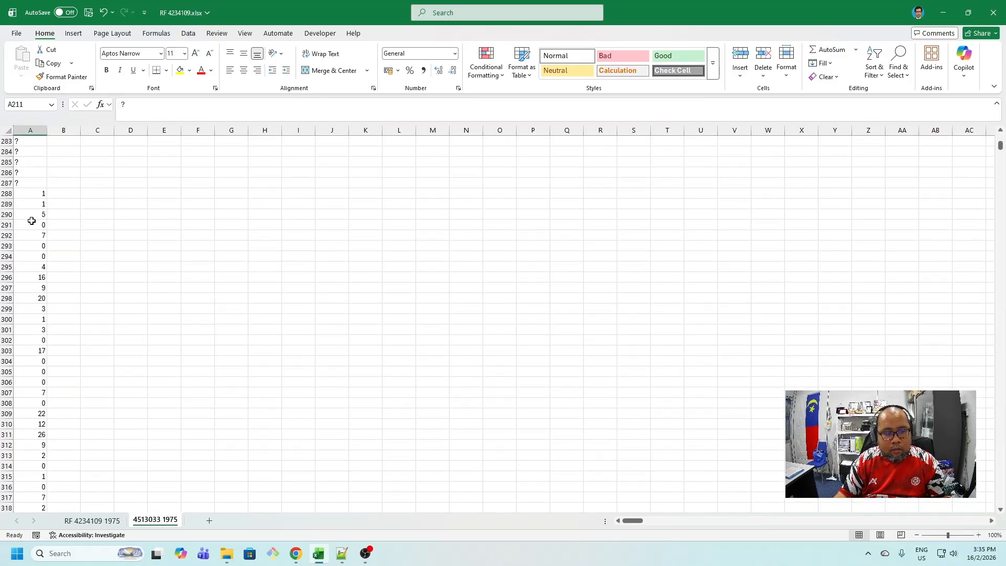
scroll(26, 257, "up", 6)
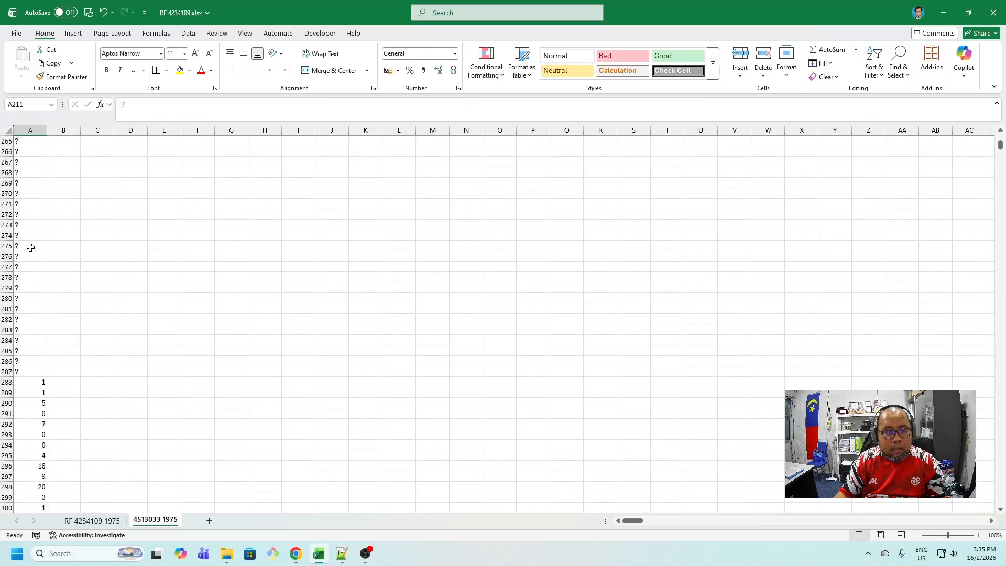
scroll(31, 247, "up", 20)
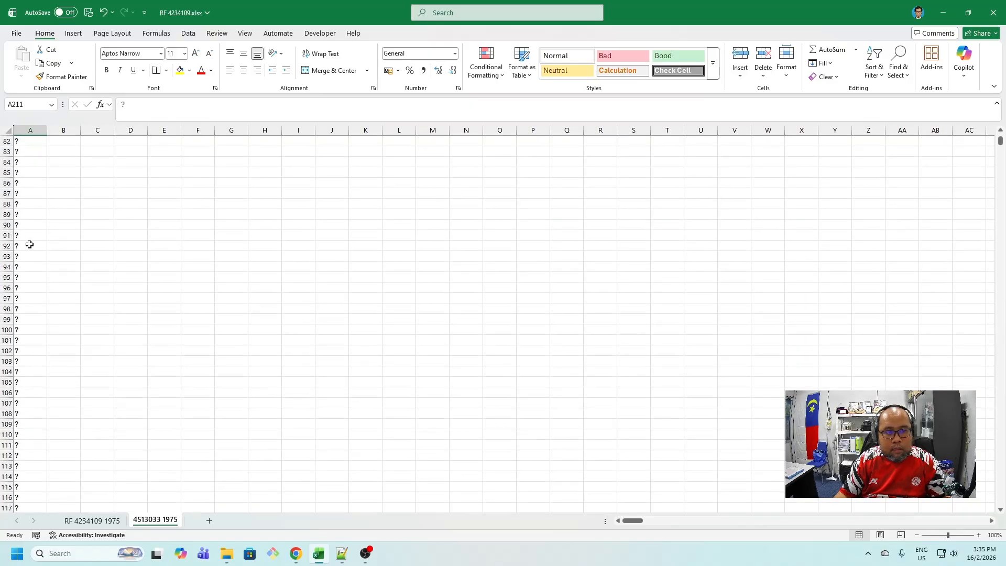
scroll(29, 245, "up", 20)
Insert a blank sheet column before the stacked rainfall values in column A.
left_click(26, 180)
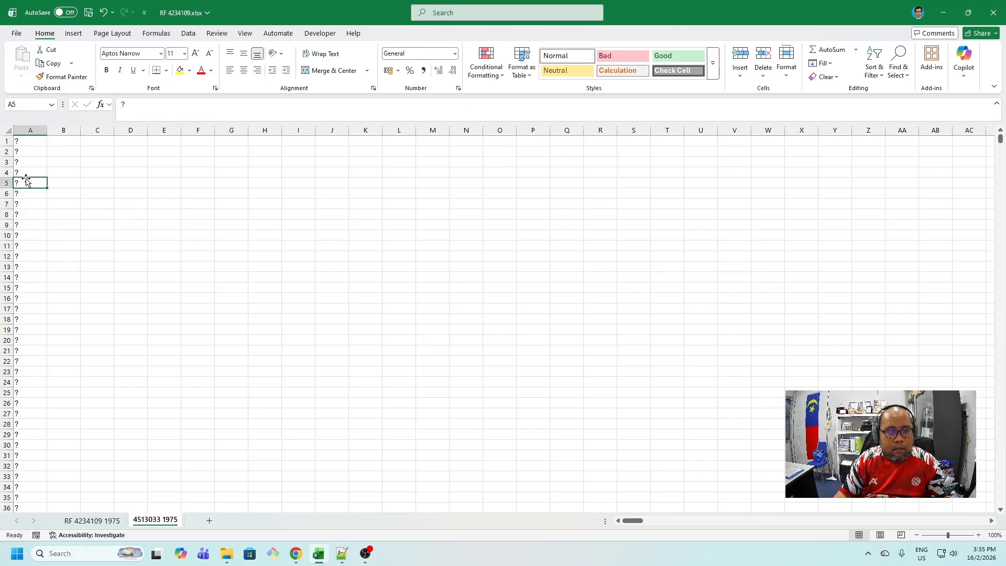
left_click(68, 35)
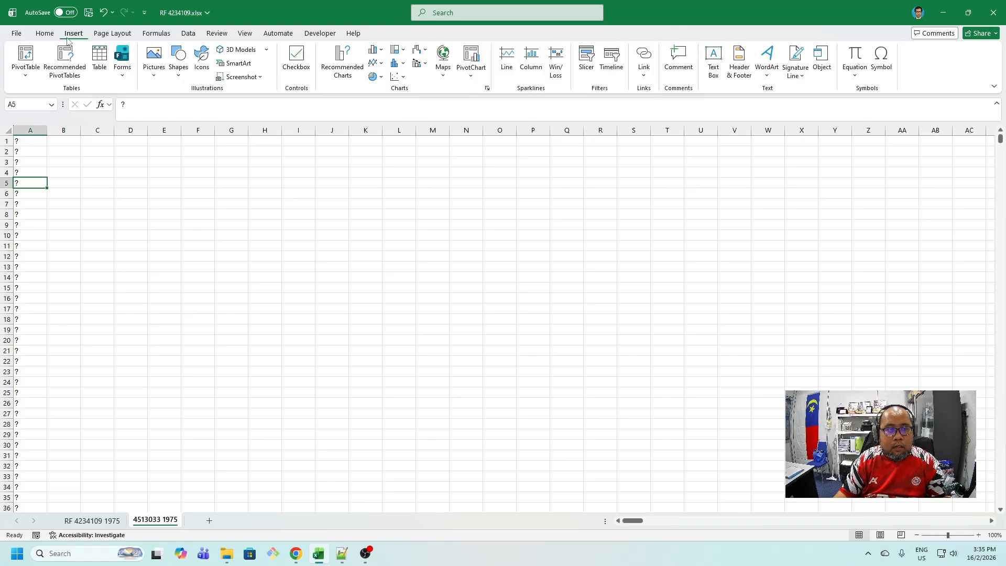
left_click(42, 35)
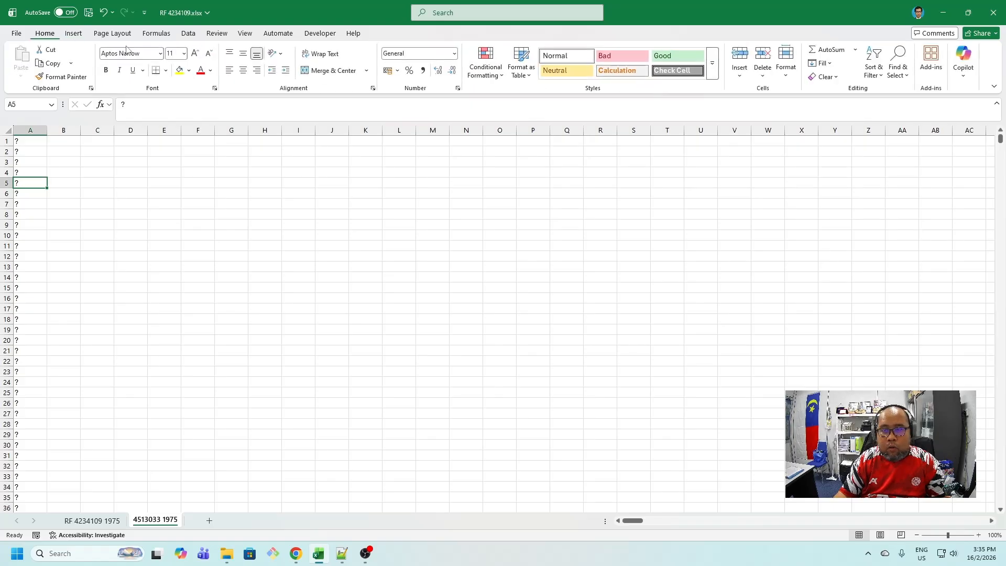
left_click(739, 78)
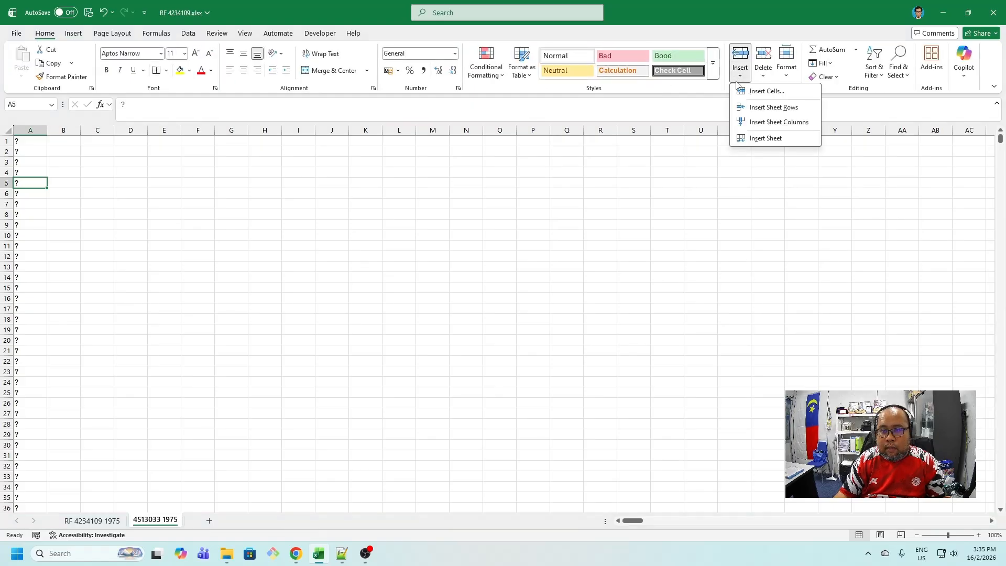
left_click(760, 124)
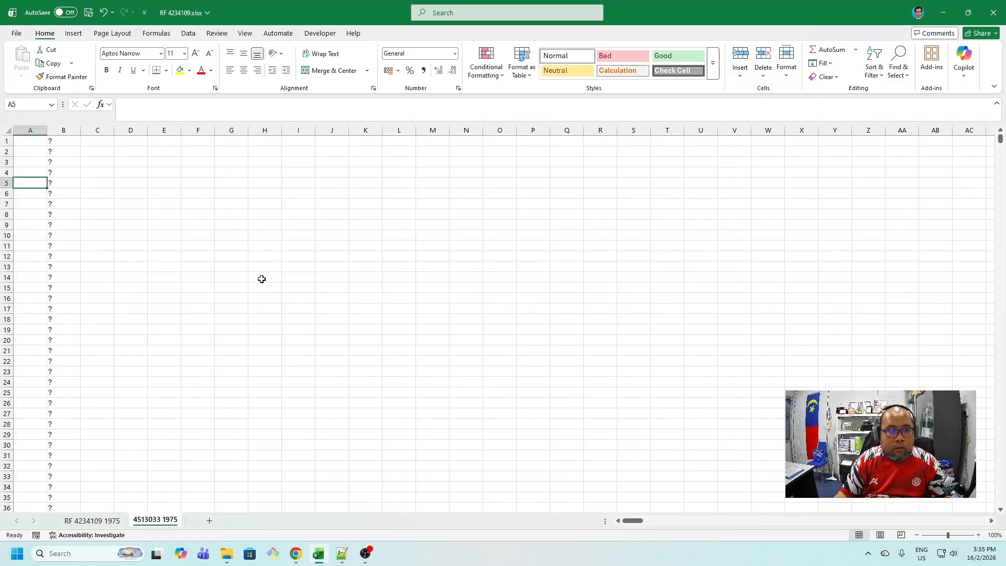
Enter the start date 1975-01-01 in cell A1 beside the first rainfall value.
left_click(34, 143)
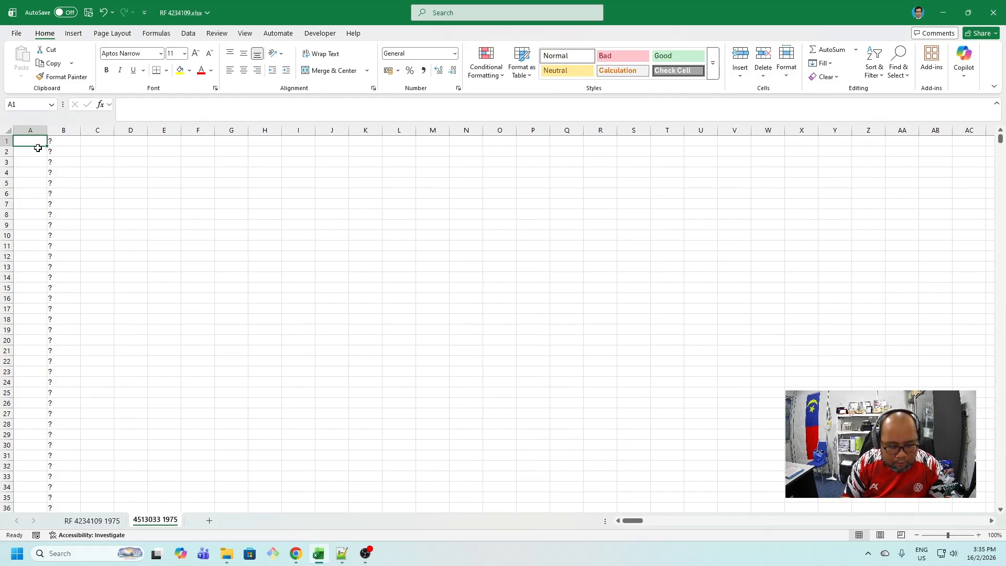
type("197")
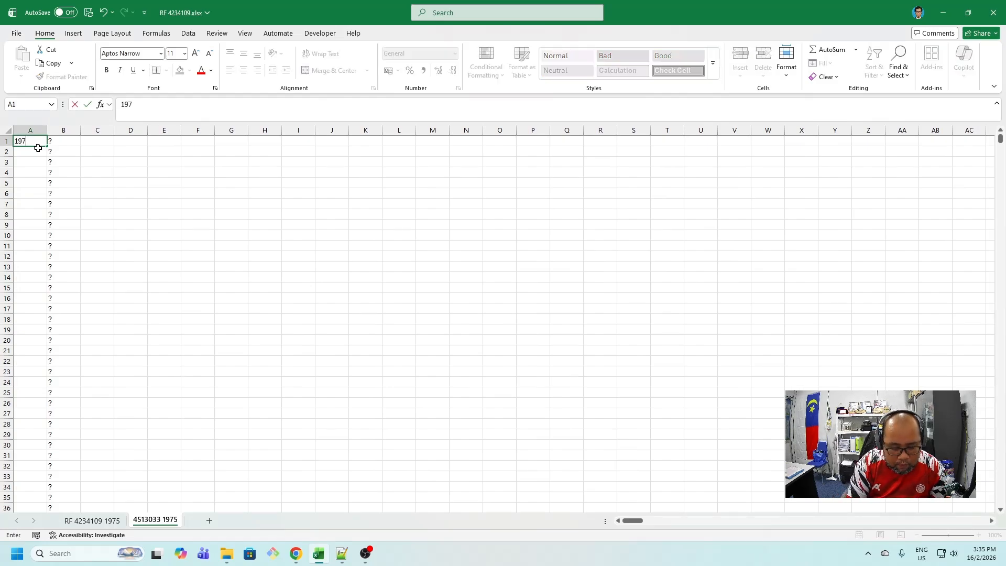
type("5-")
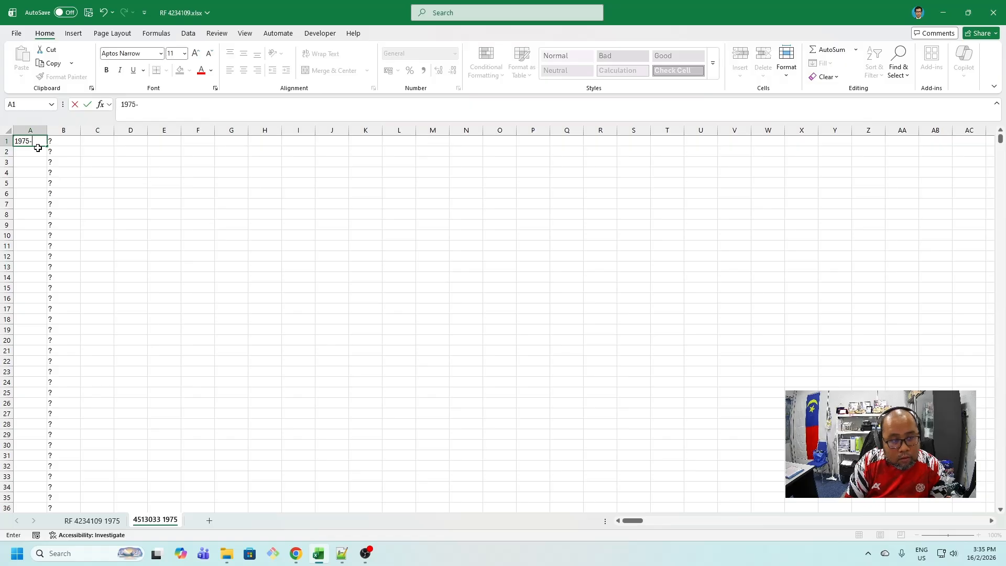
type("01-01")
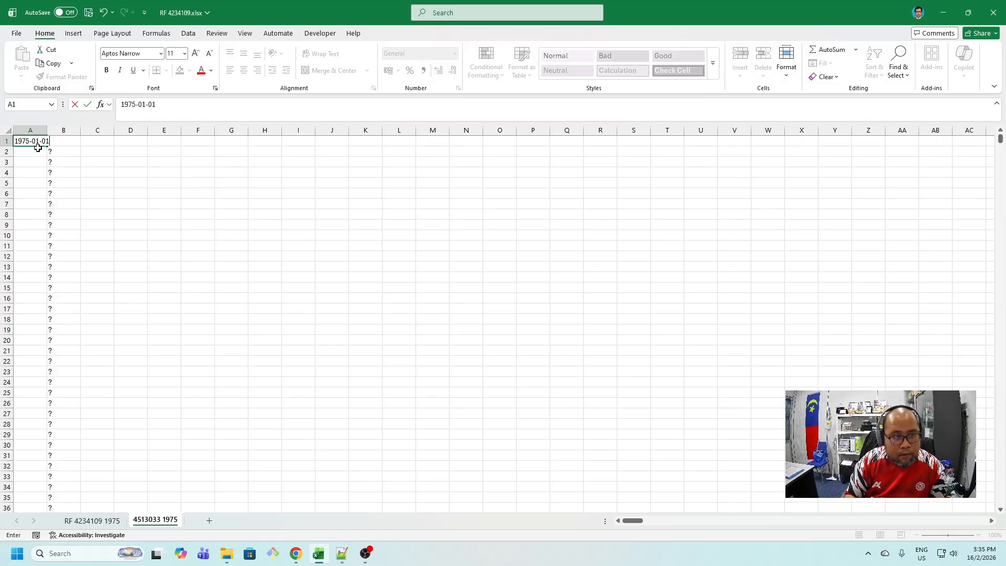
key("Return")
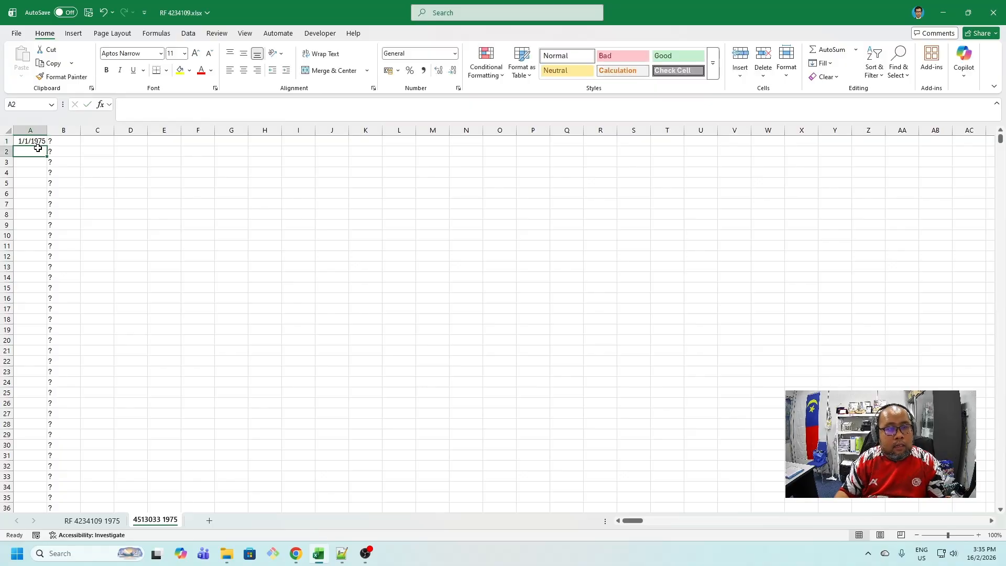
Fill the daily dates from A1 down alongside all the rainfall values and autofit the width of column A.
left_click(38, 141)
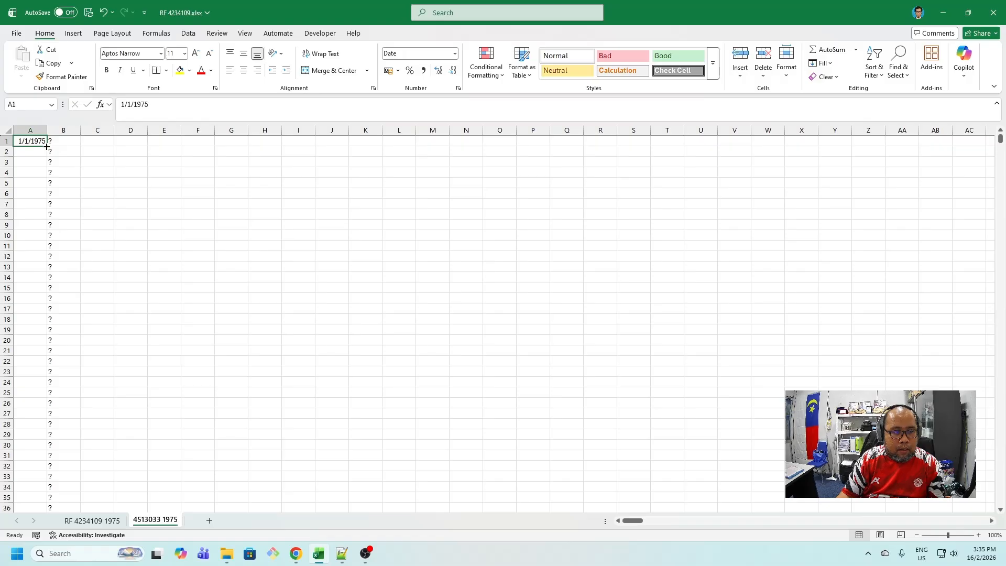
double_click(47, 149)
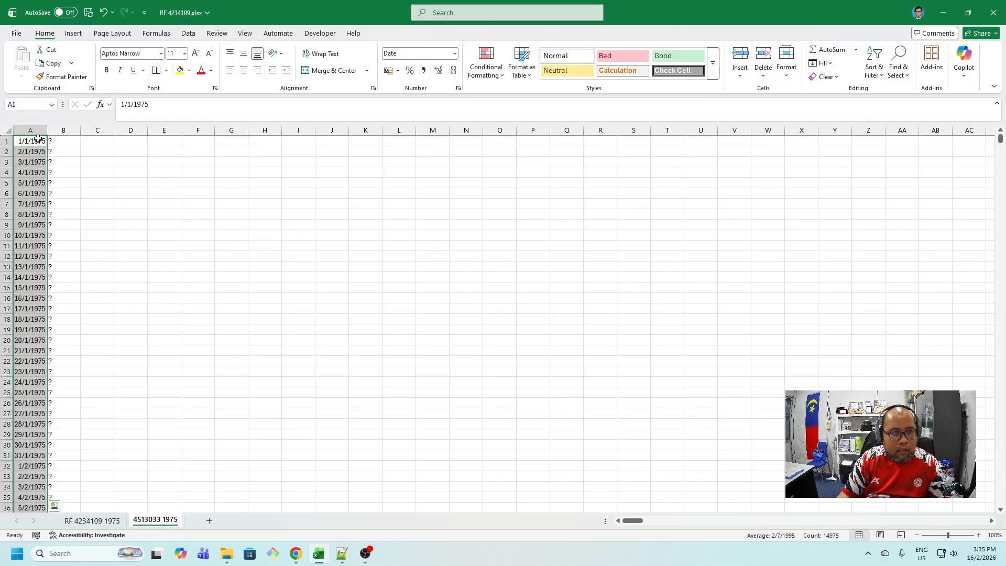
left_click(27, 160)
double_click(47, 133)
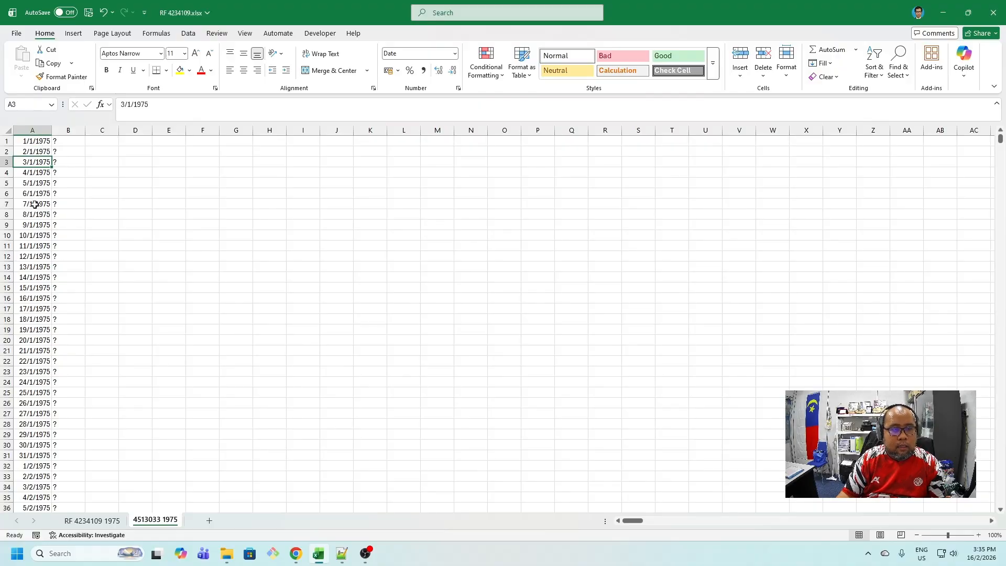
Check that the date series and the rainfall values end on the same last row.
left_click(39, 142)
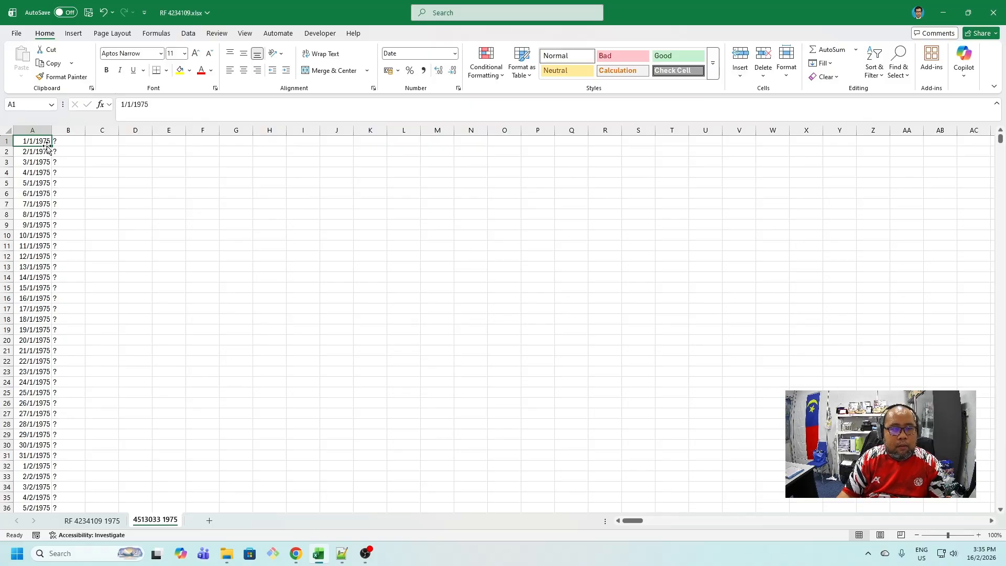
scroll(38, 179, "down", 20)
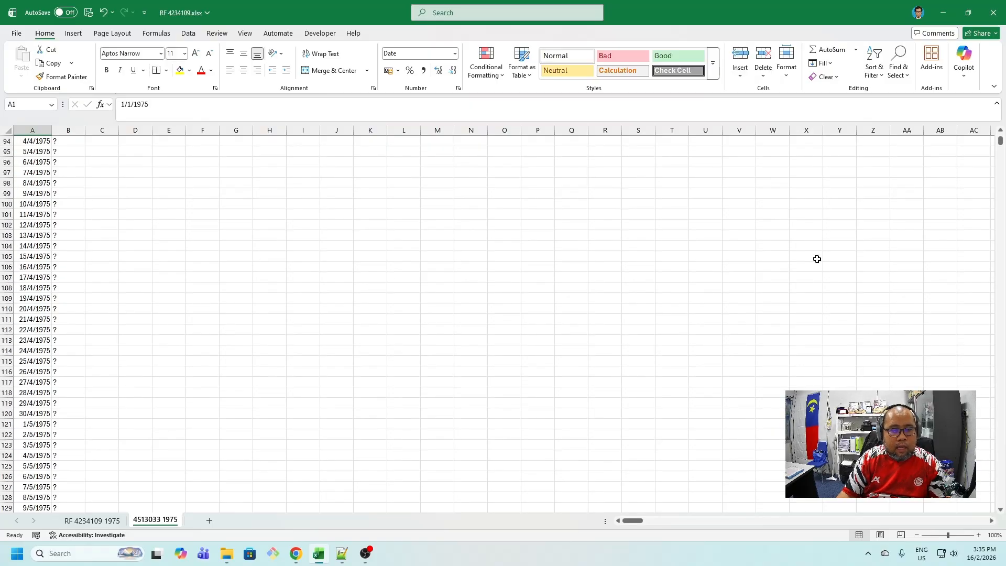
left_click(35, 279)
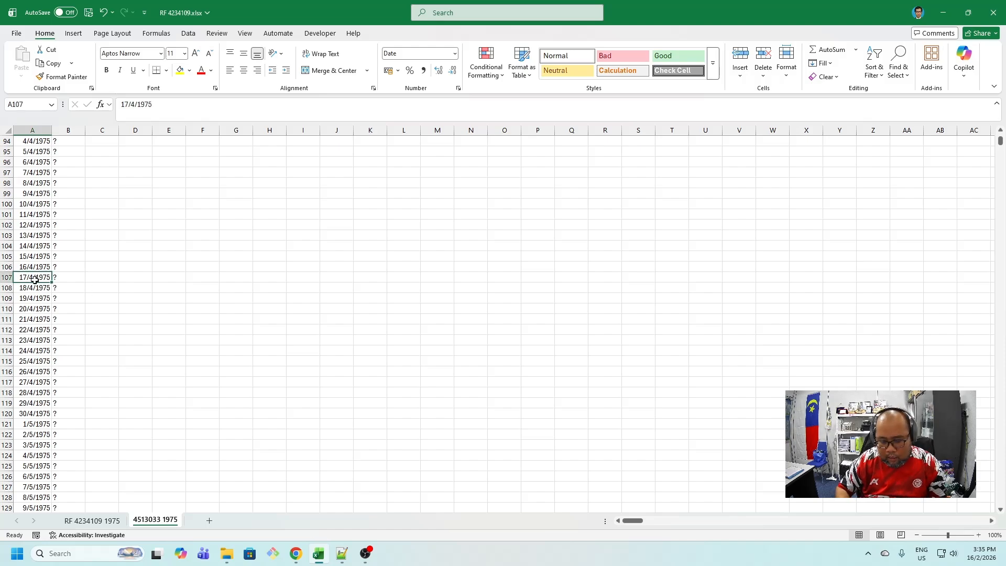
key("ctrl+Down")
key("Right")
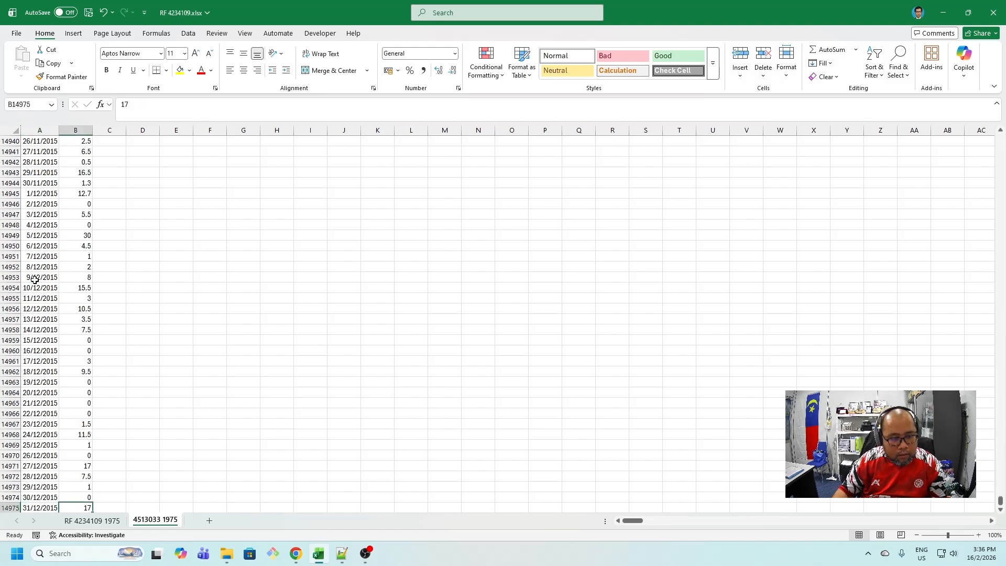
scroll(38, 389, "down", 4)
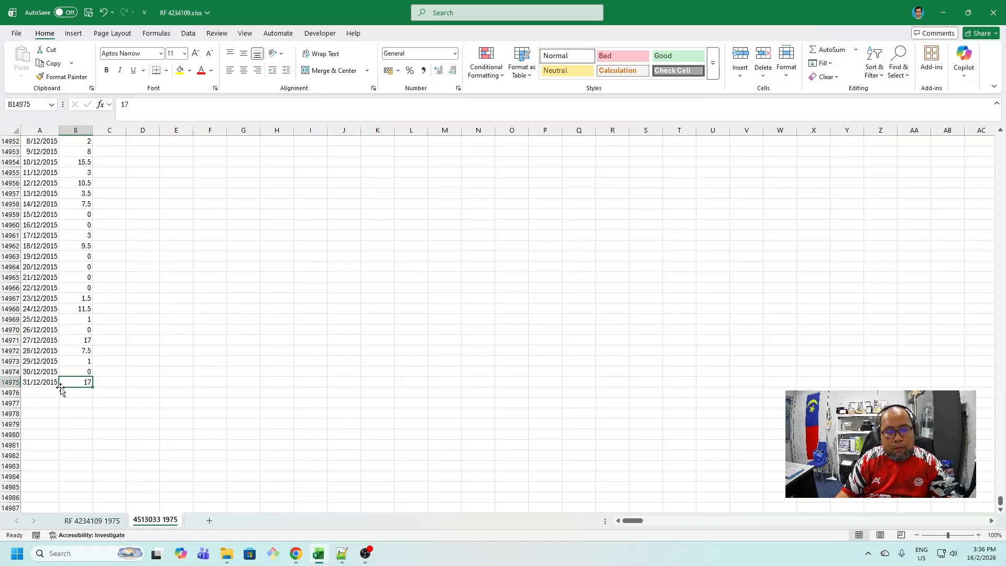
left_click(88, 265)
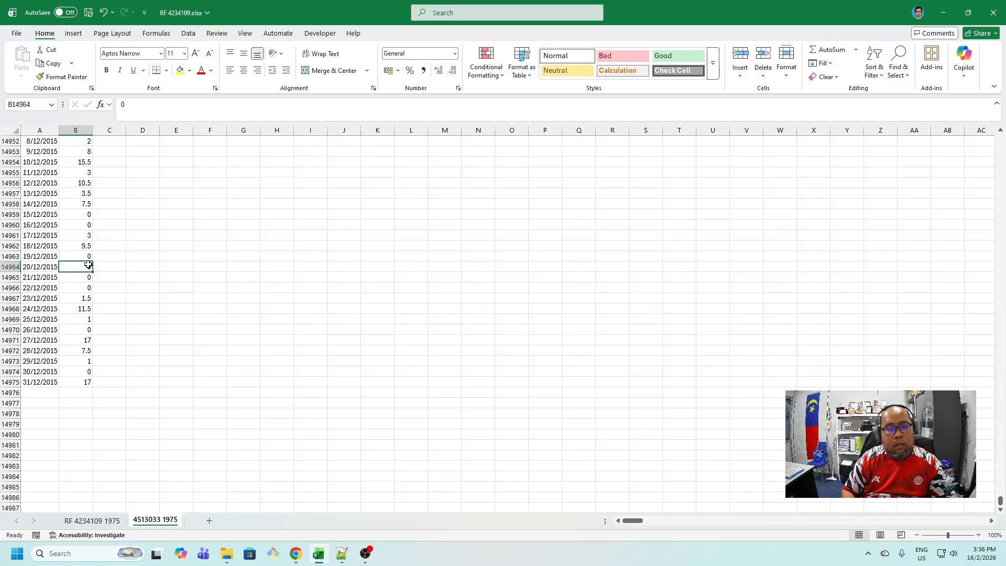
Compare the start of the dated rainfall column with the 1975 table in the raw RF 4513033.txt file in Notepad++.
key("ctrl+Up")
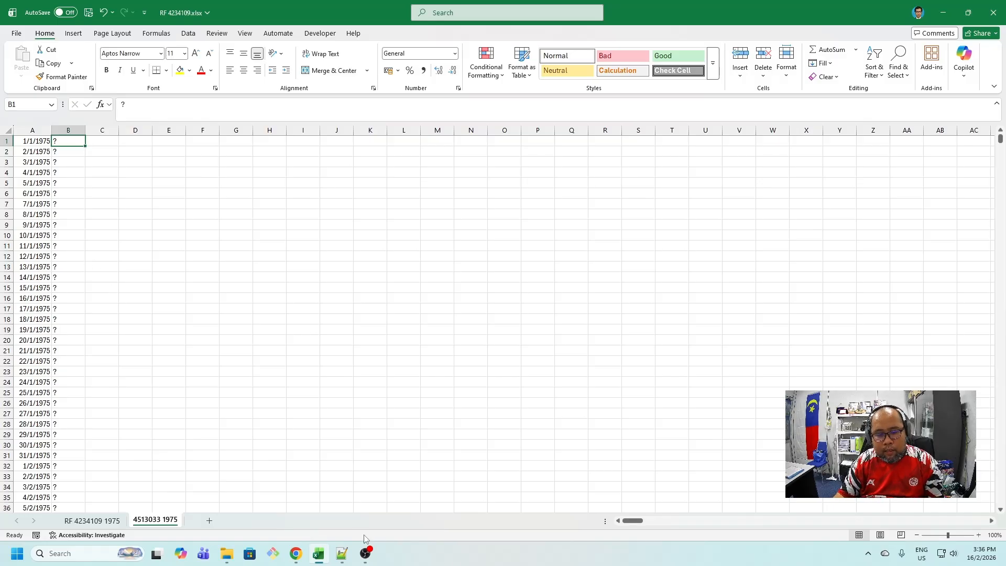
left_click(347, 557)
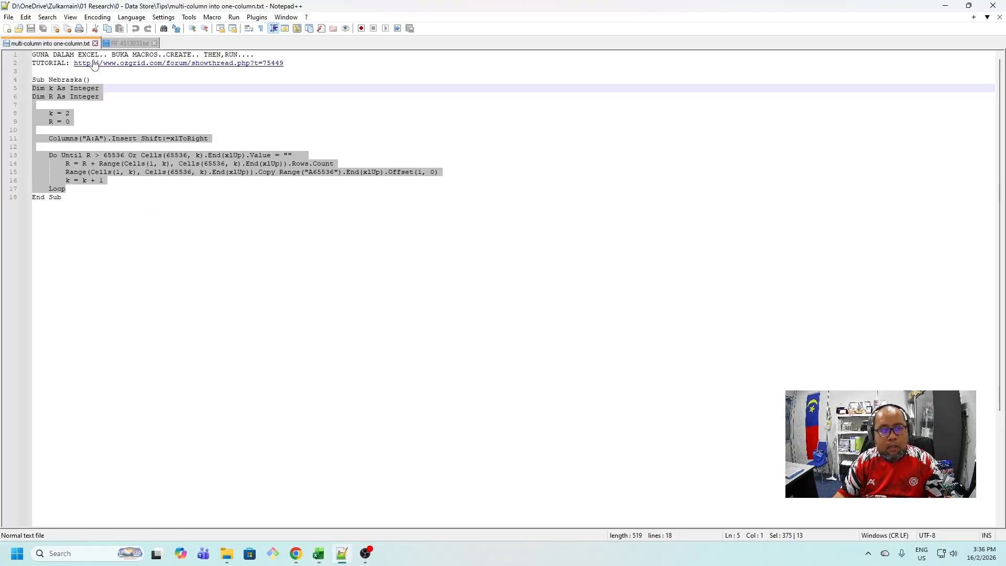
left_click(123, 45)
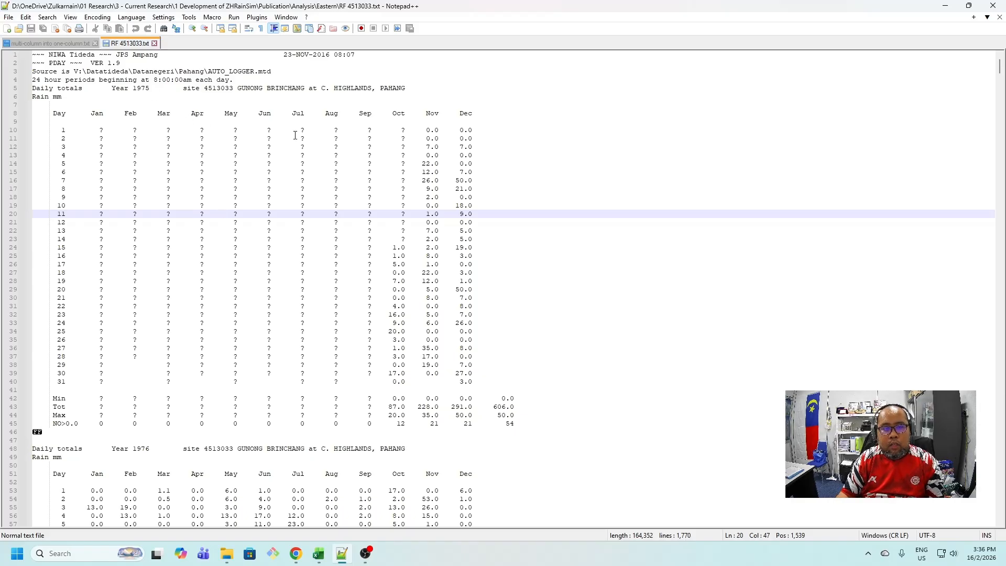
left_click(945, 6)
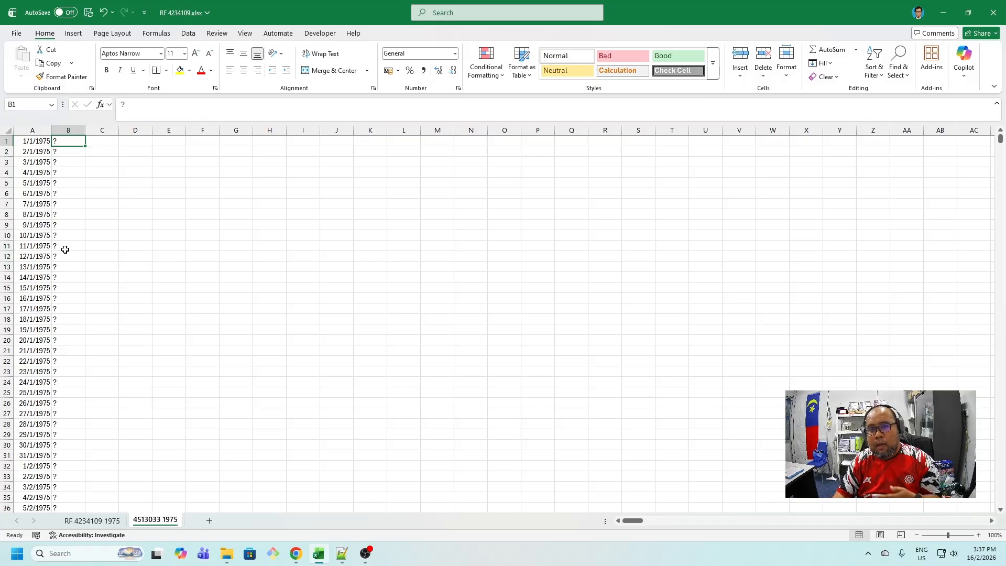
Review the list of macros in all open workbooks for the multipletocolumn macro without running it.
left_click(245, 33)
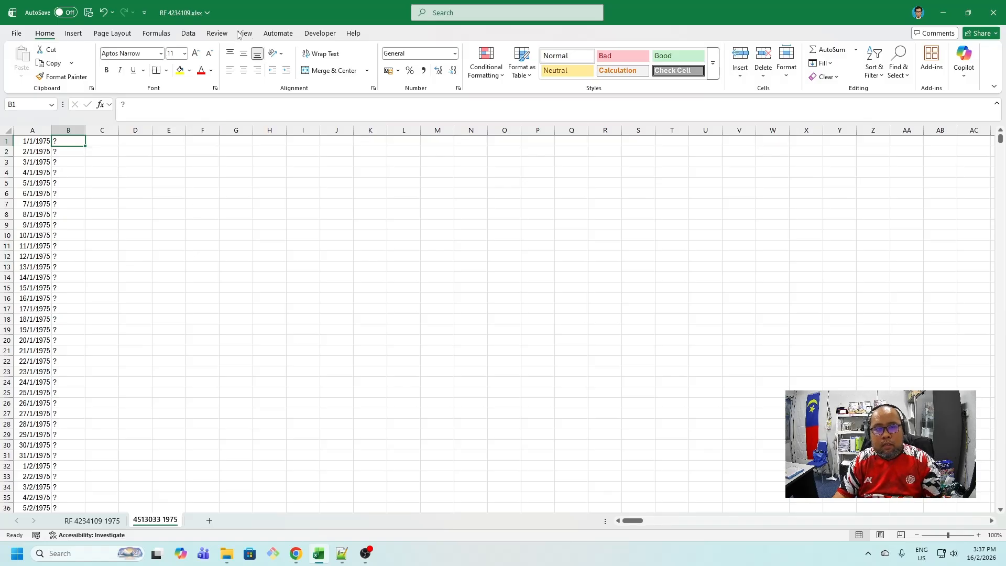
left_click(760, 56)
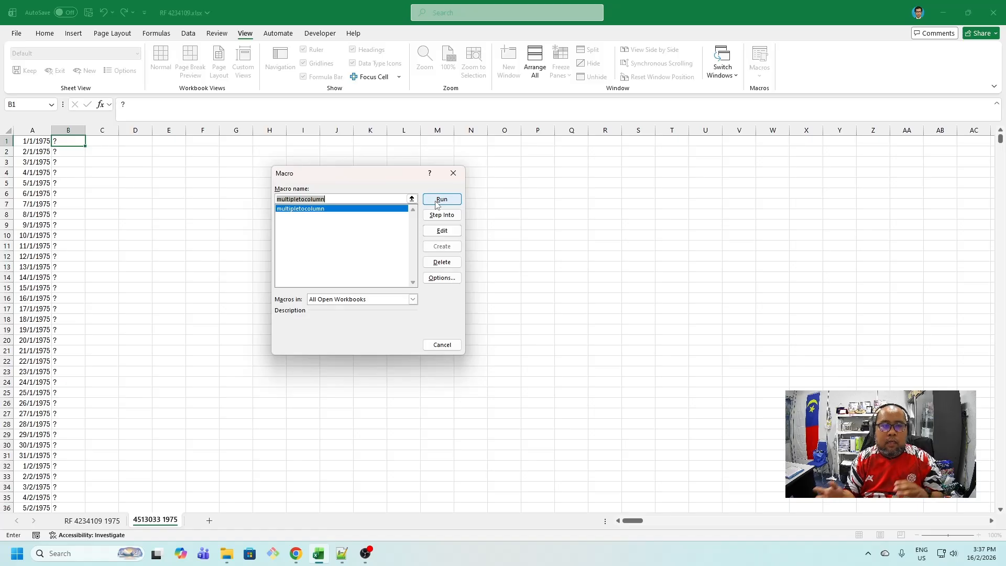
left_click(457, 180)
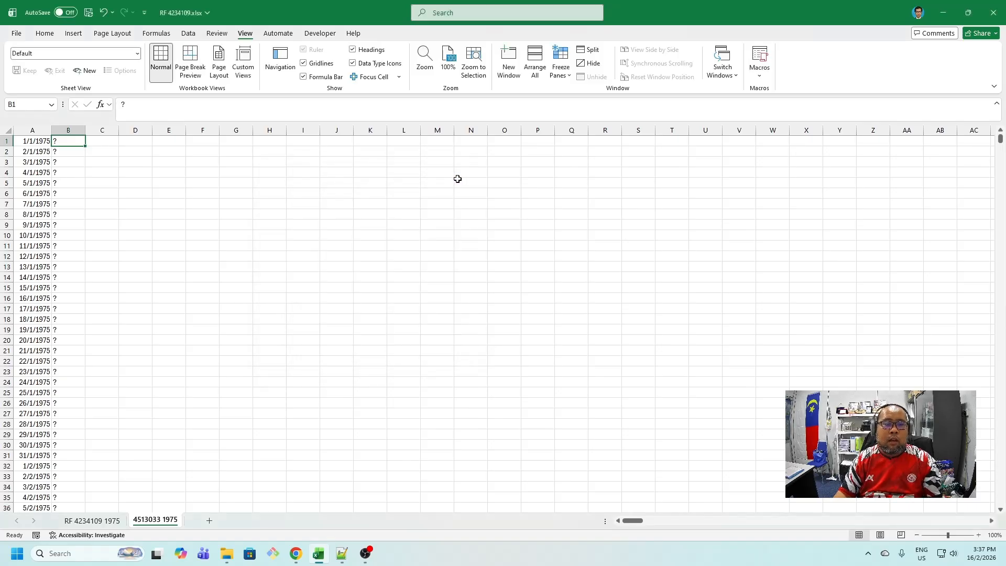